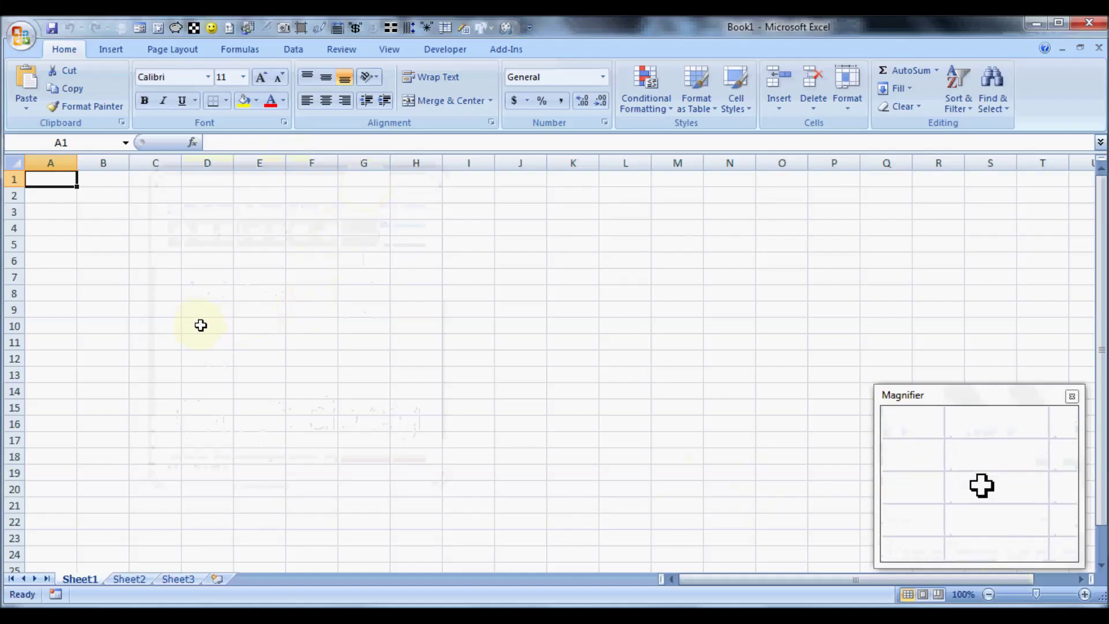
Step: Set cells D10:H10 to 72 pt font, then start typing =now() in D10
left_click(200, 325)
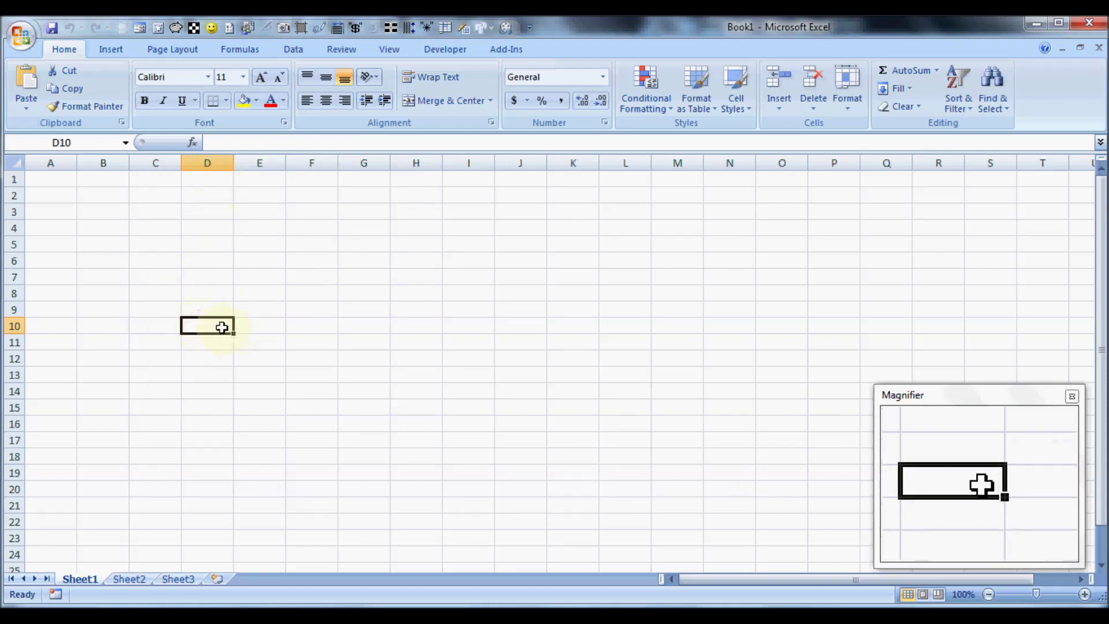
left_click_drag(222, 326, 348, 325)
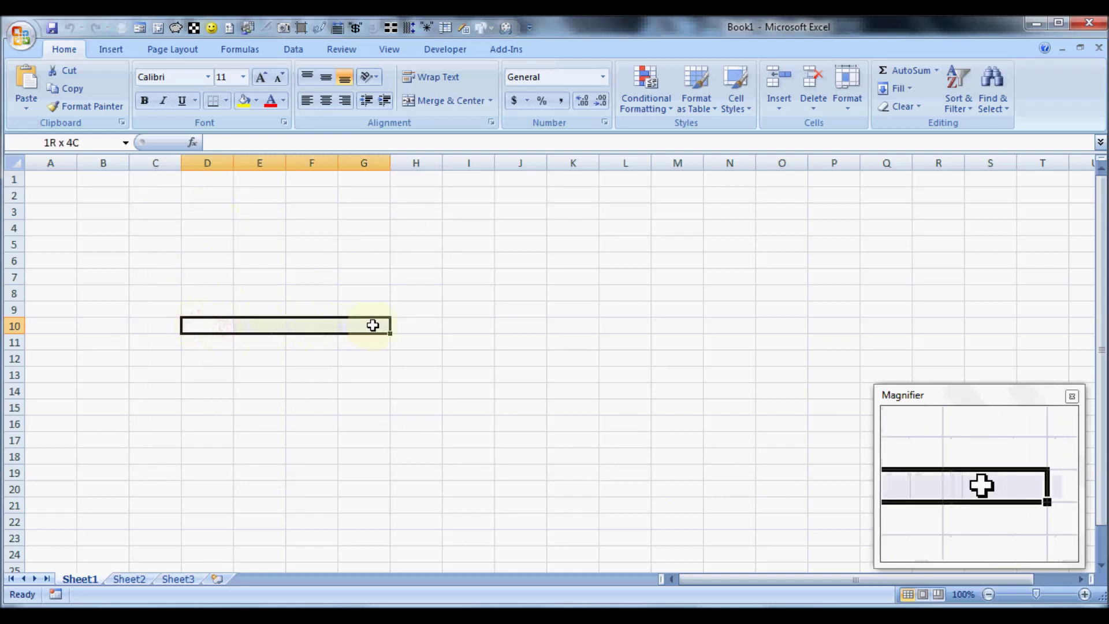
left_click_drag(372, 325, 405, 325)
left_click(244, 77)
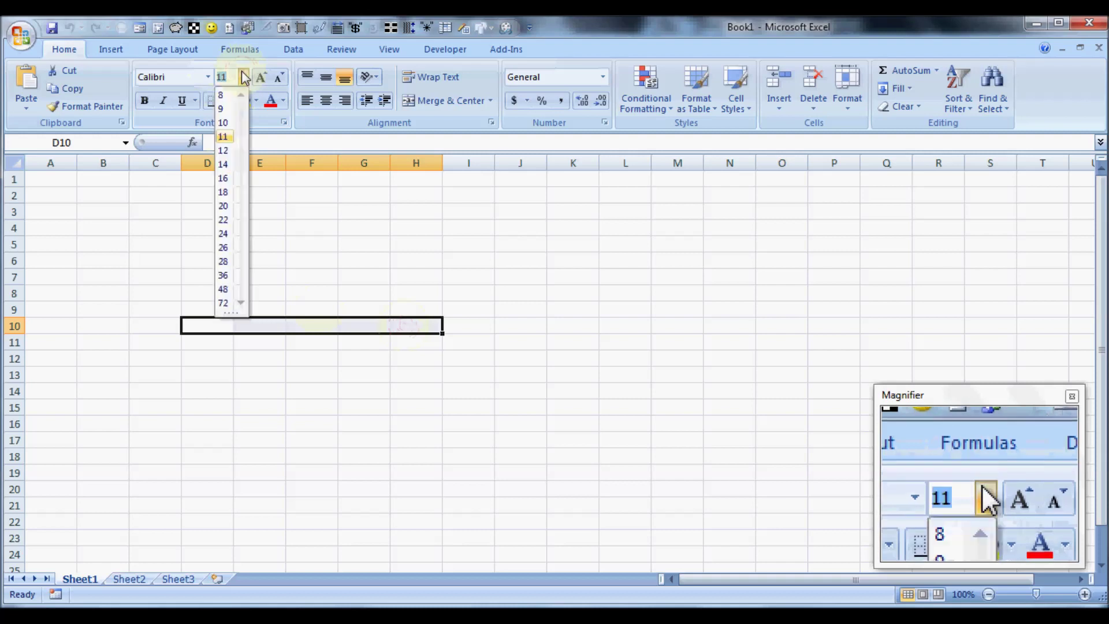
left_click(223, 303)
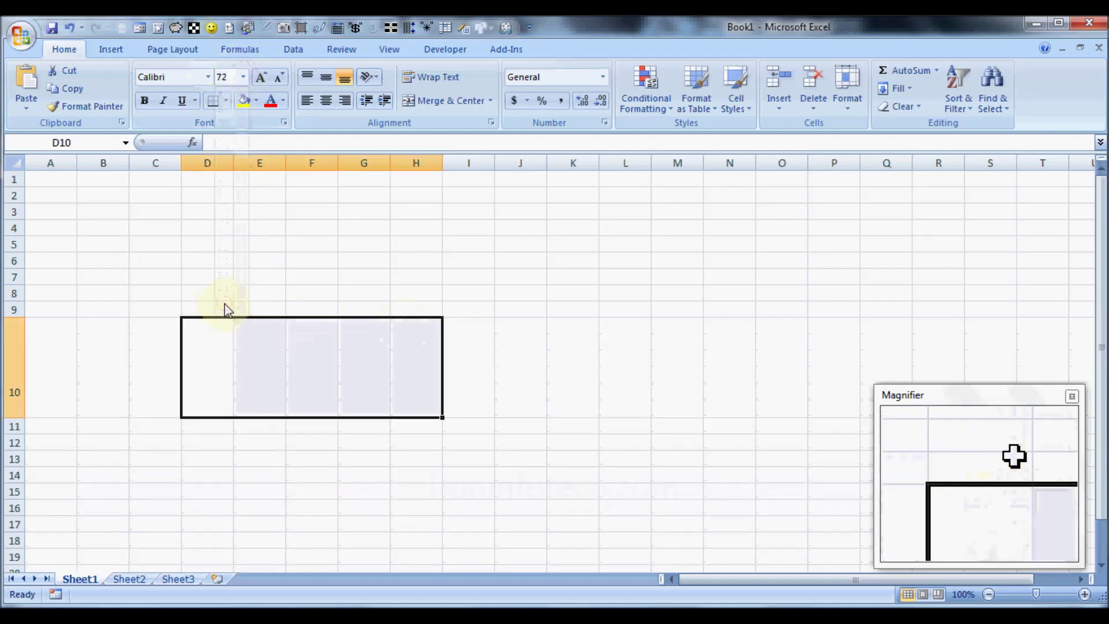
left_click(205, 362)
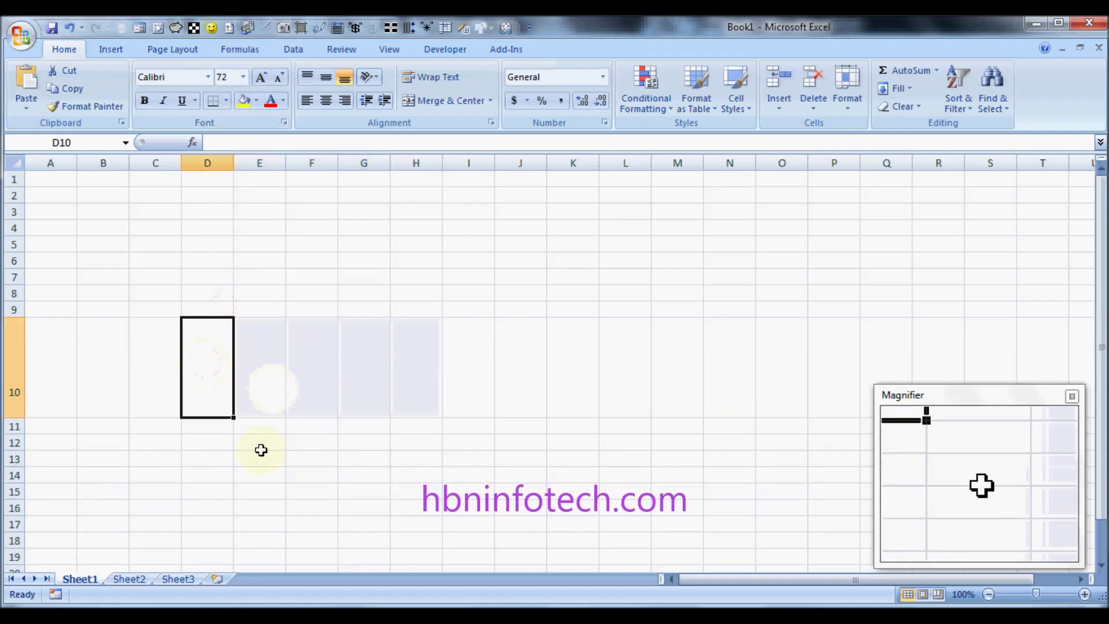
type("=")
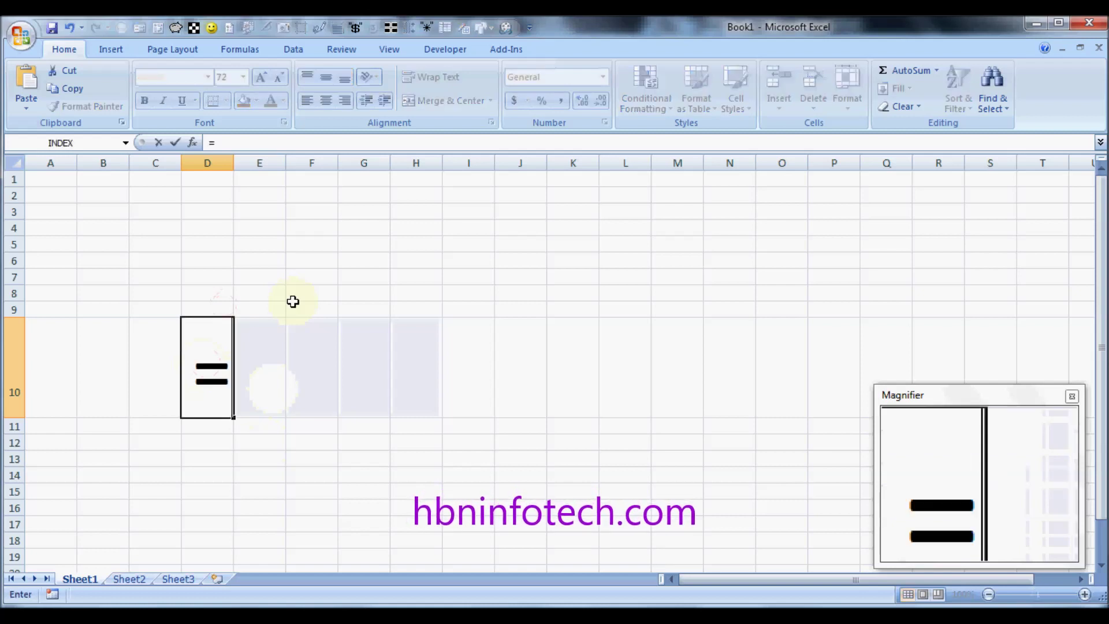
type("now")
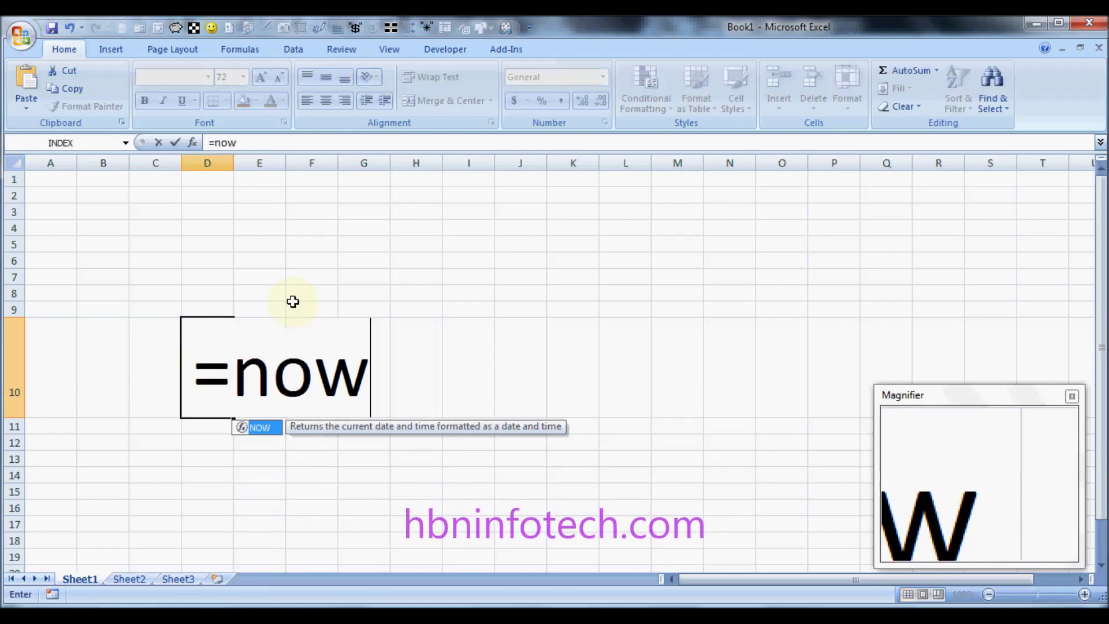
type("()")
Step: Enter =NOW() in D10 with custom format h so it shows 13, and autofit column D
key("ctrl+Return")
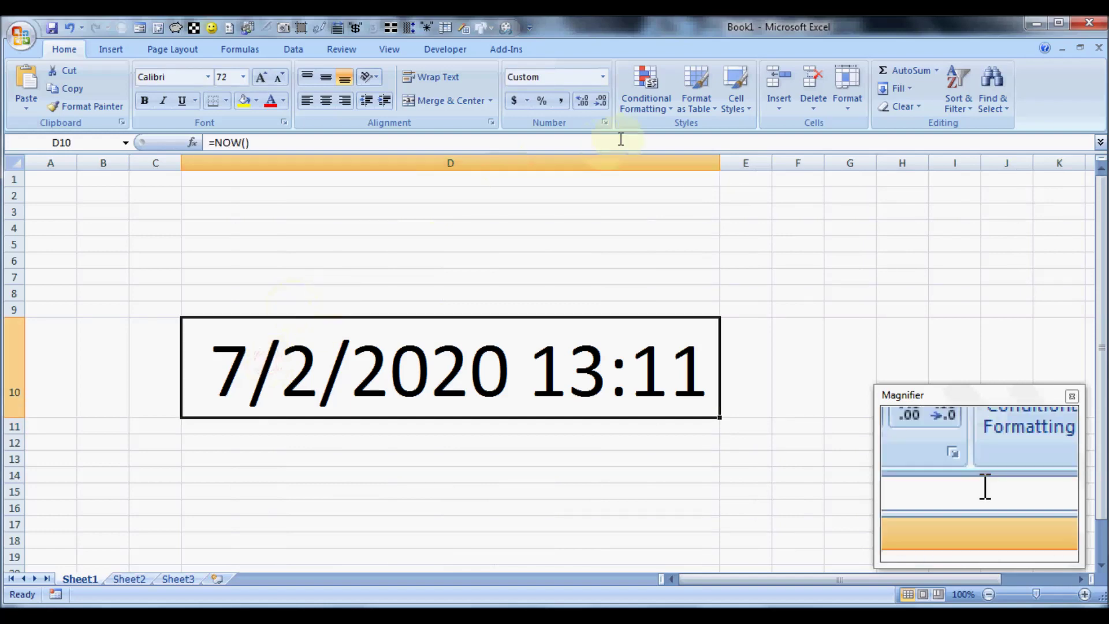
left_click(605, 123)
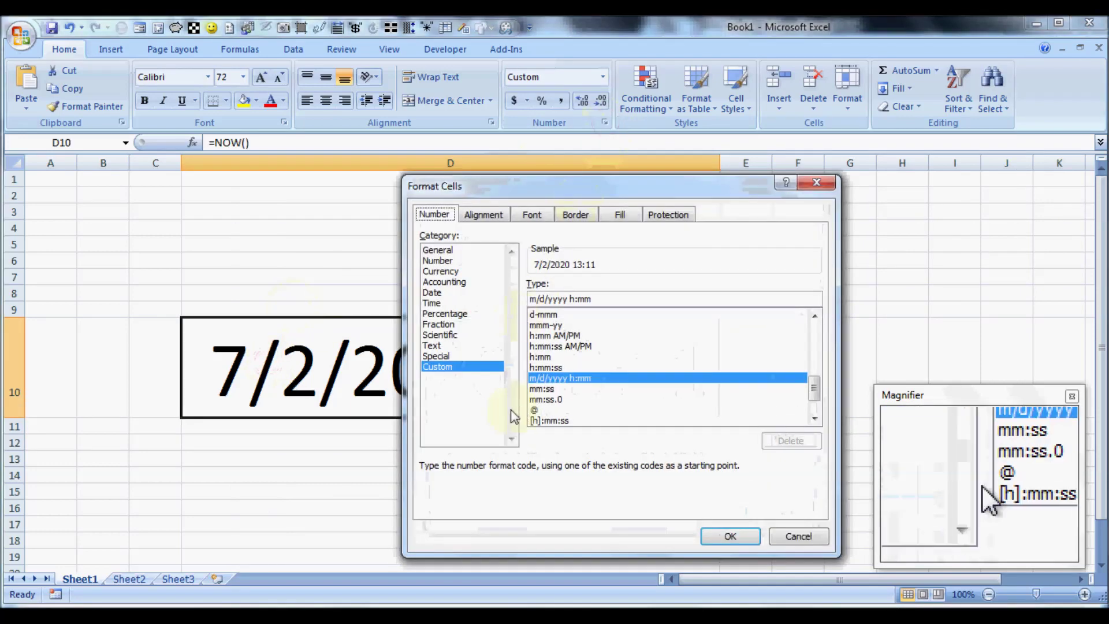
triple_click(574, 299)
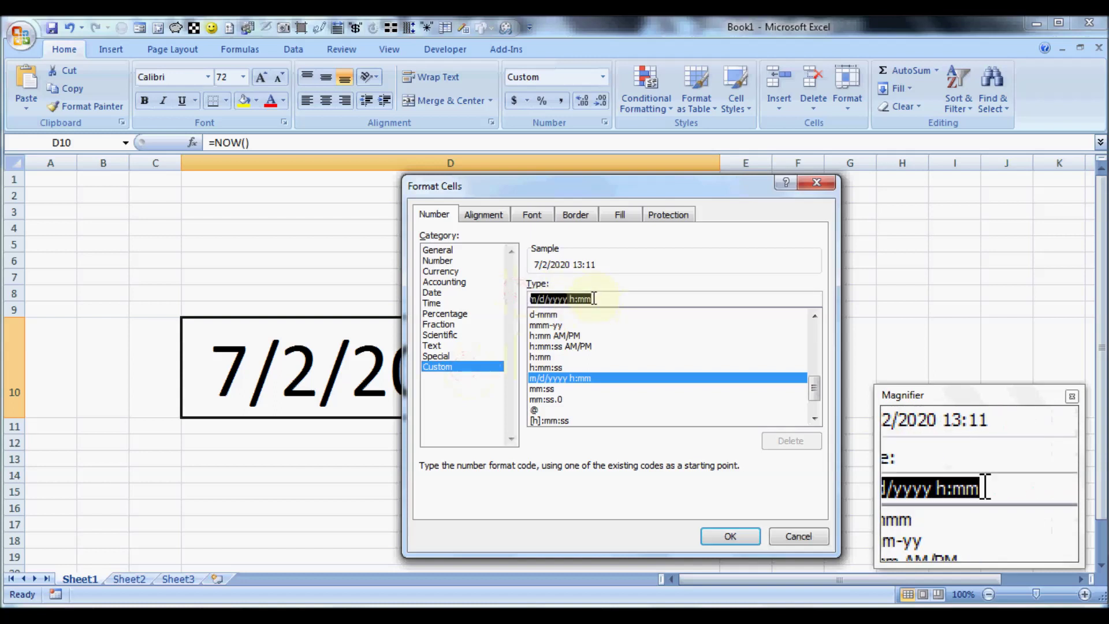
type("h")
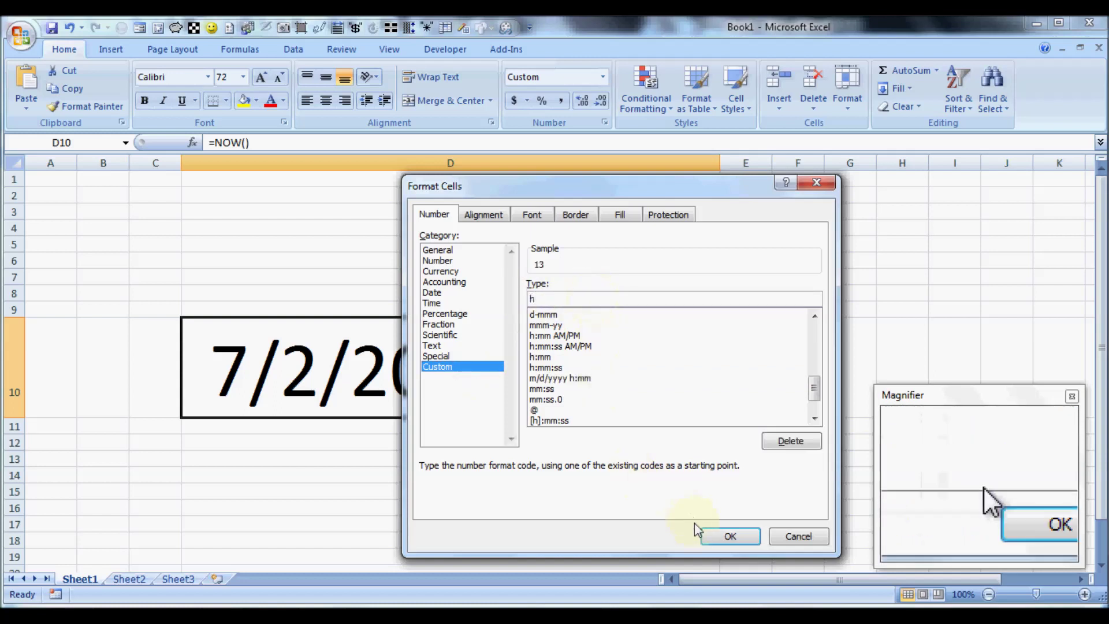
left_click(715, 540)
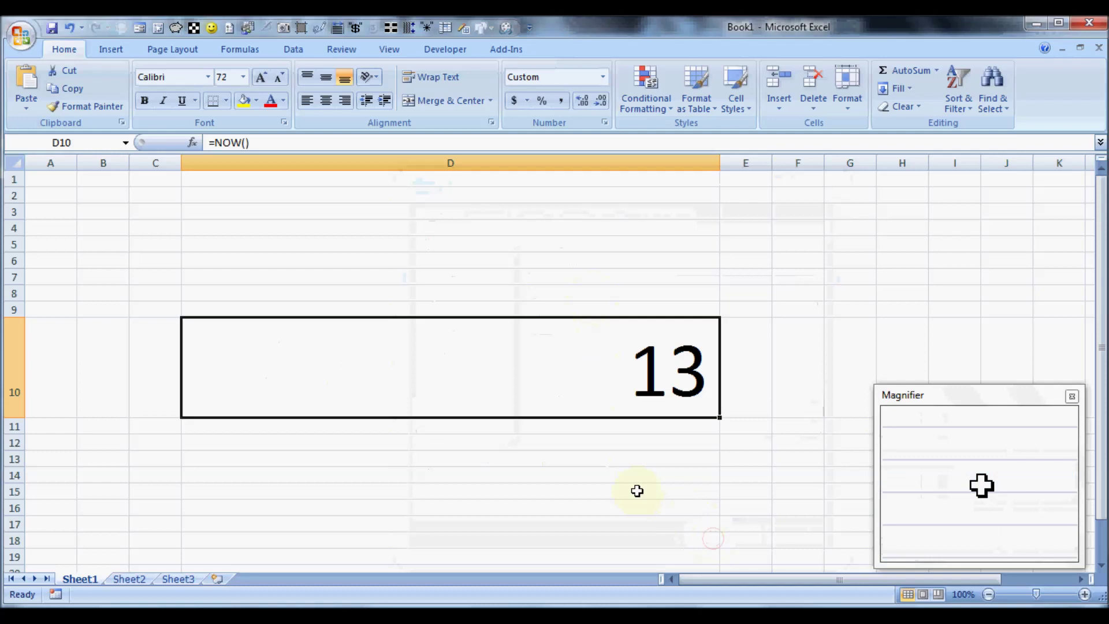
double_click(720, 164)
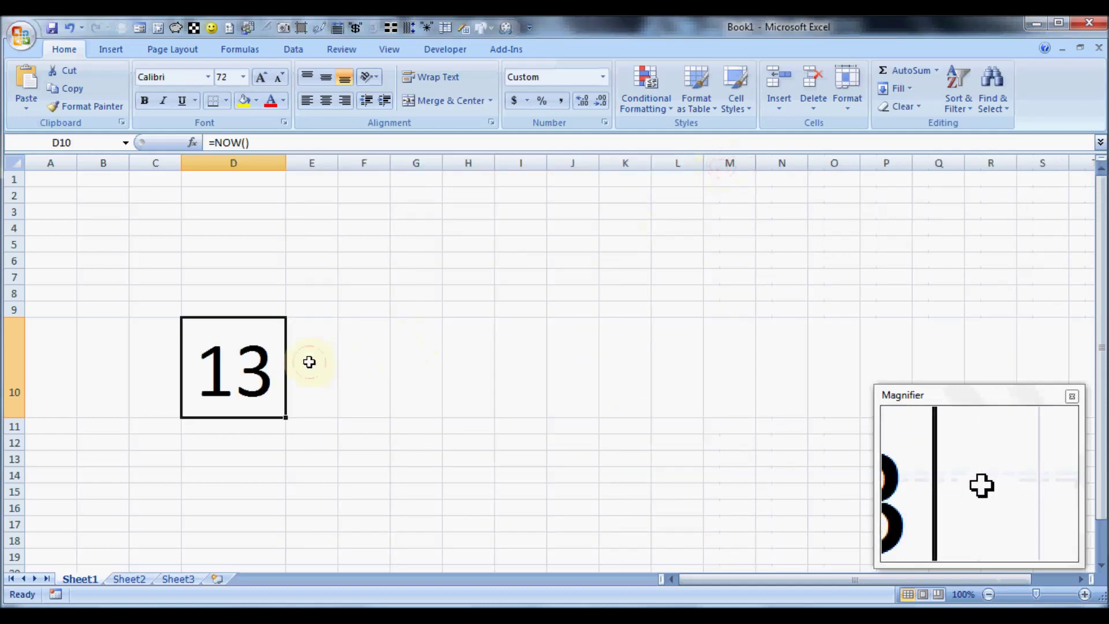
Step: Put a colon in E10 and enter =now() in F10
key("Right")
type(":")
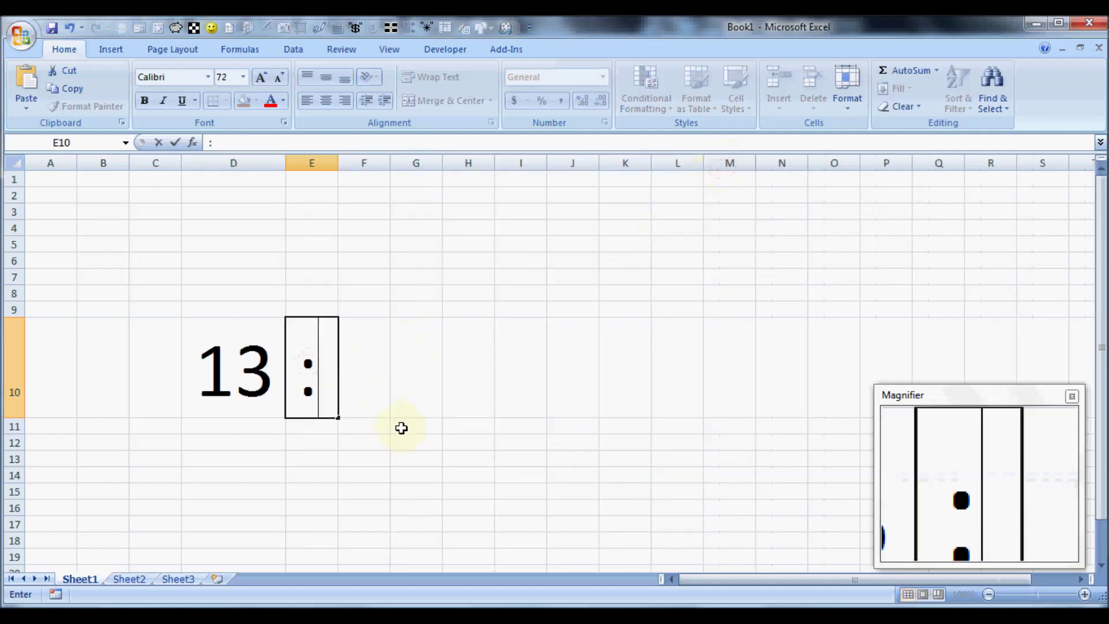
left_click(363, 367)
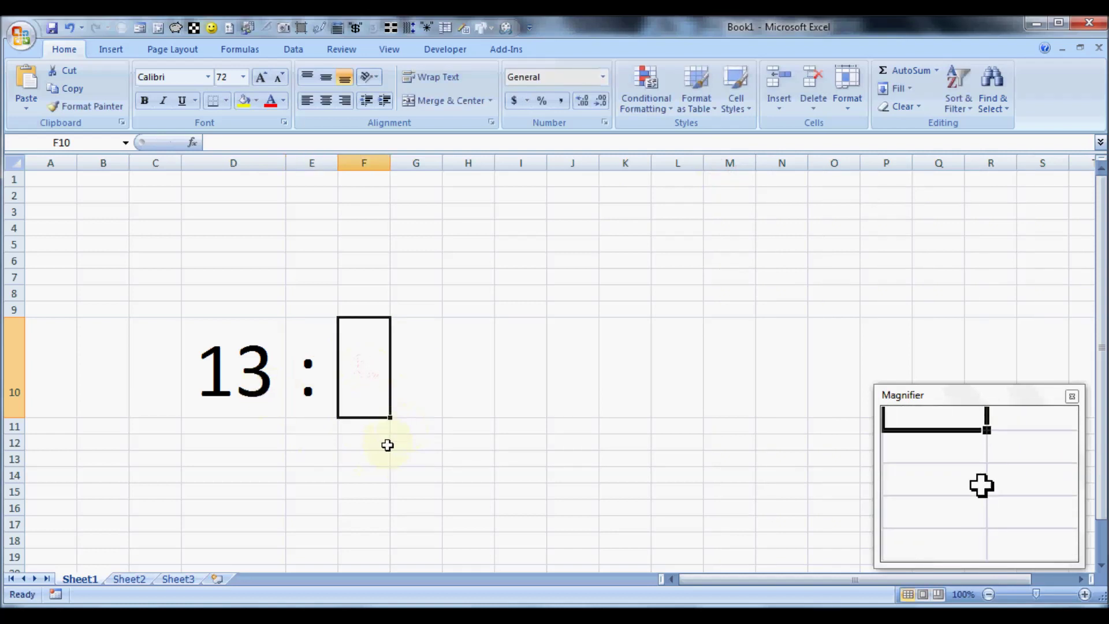
type("=now")
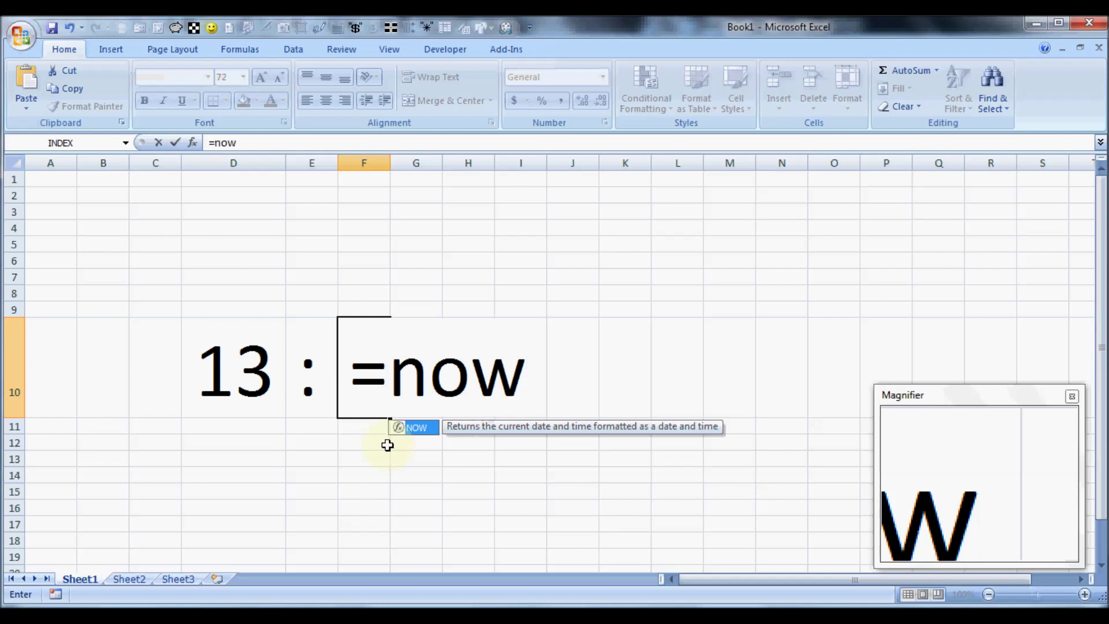
type("()")
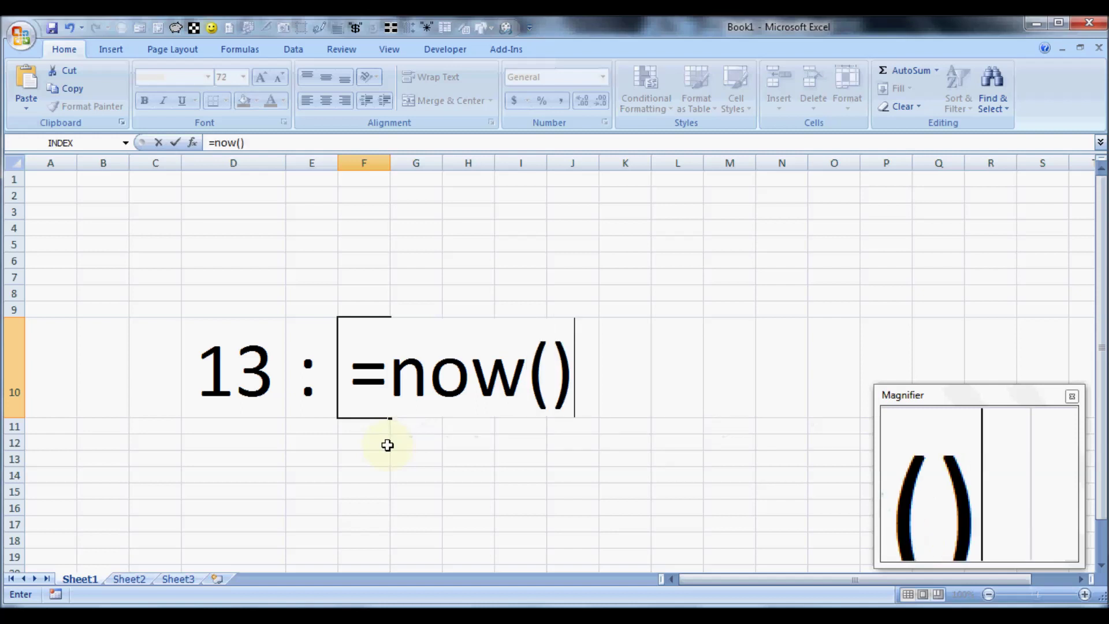
key("Return")
Step: Give F10 the custom format mm so it shows 07, and autofit column F
left_click(402, 379)
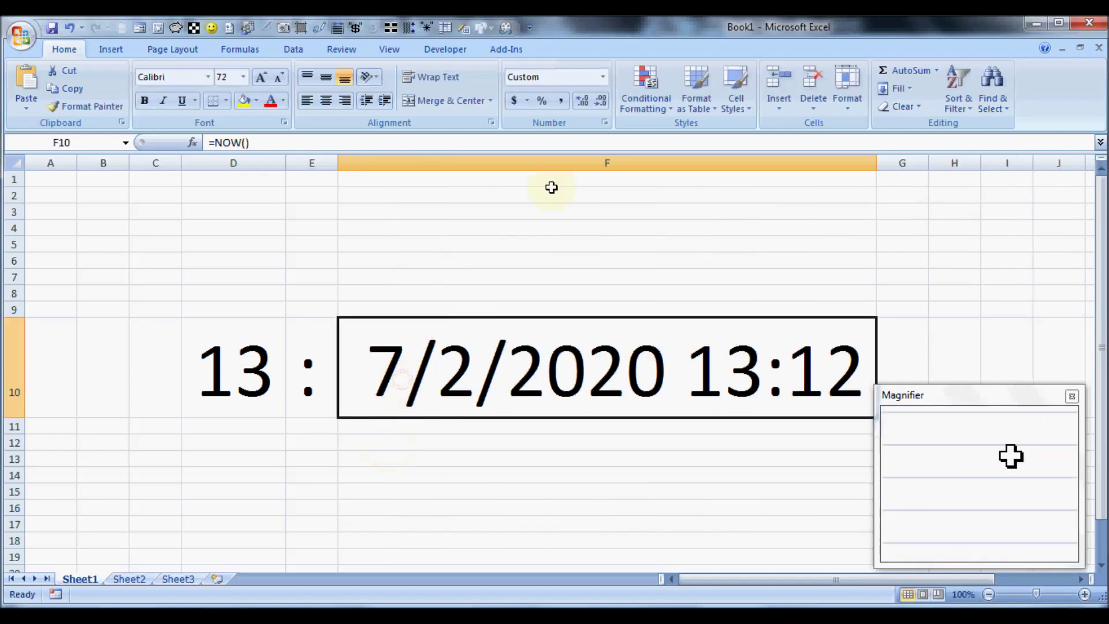
left_click(604, 122)
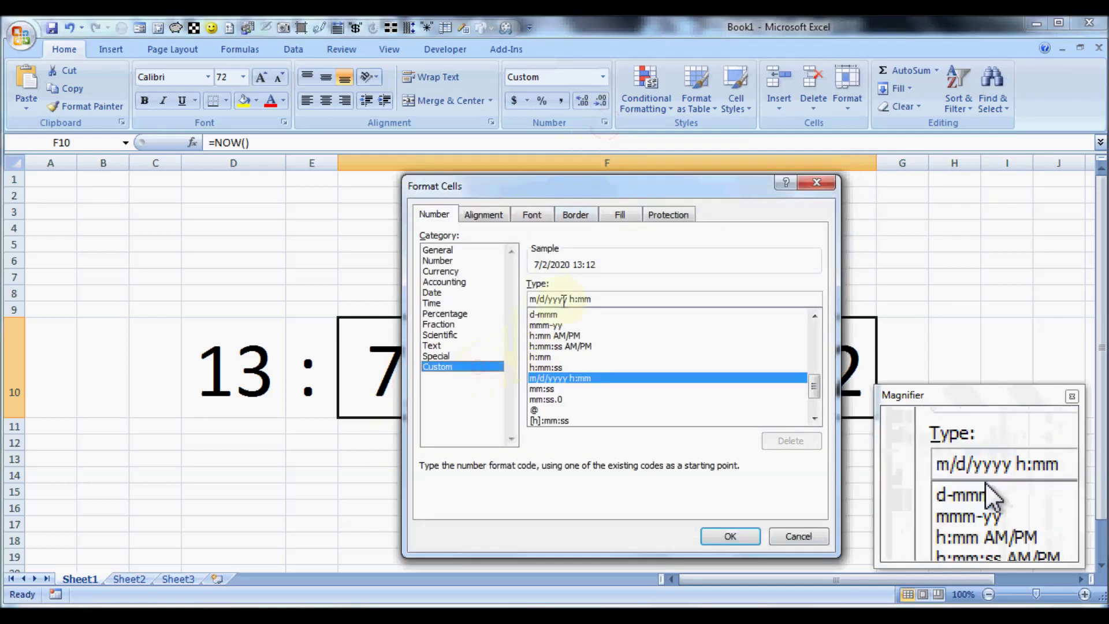
left_click(587, 298)
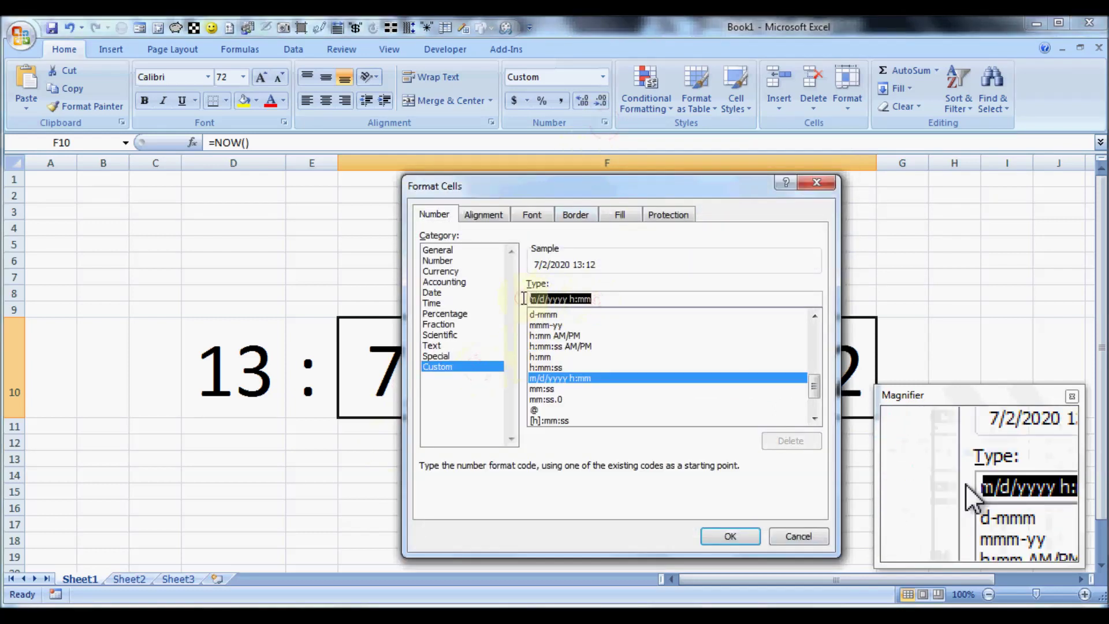
type("mm")
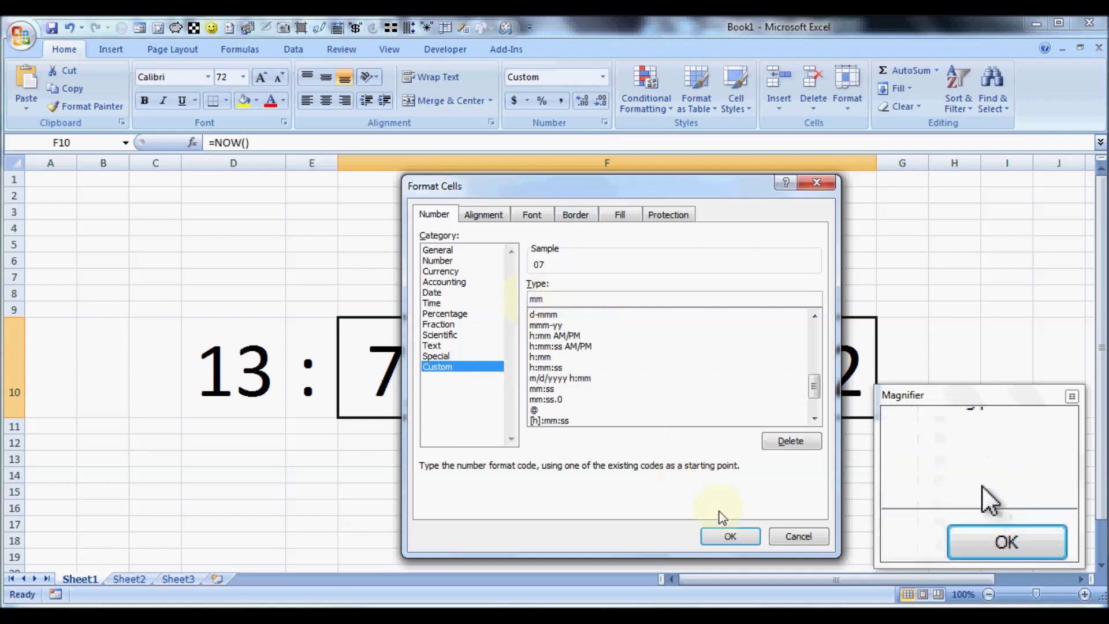
left_click(729, 534)
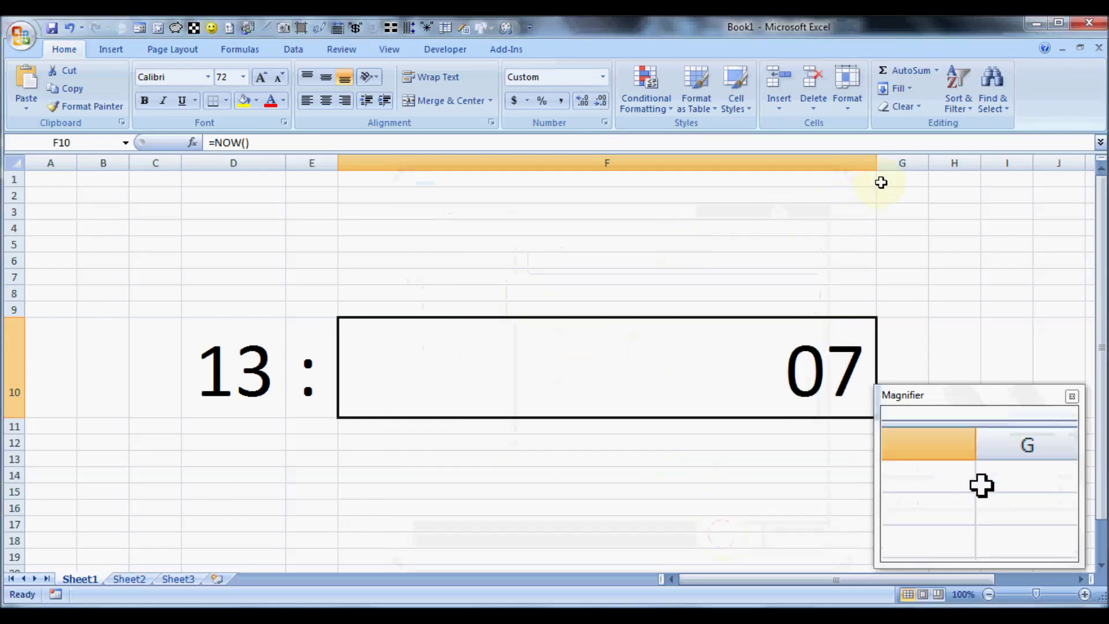
double_click(876, 163)
left_click(475, 367)
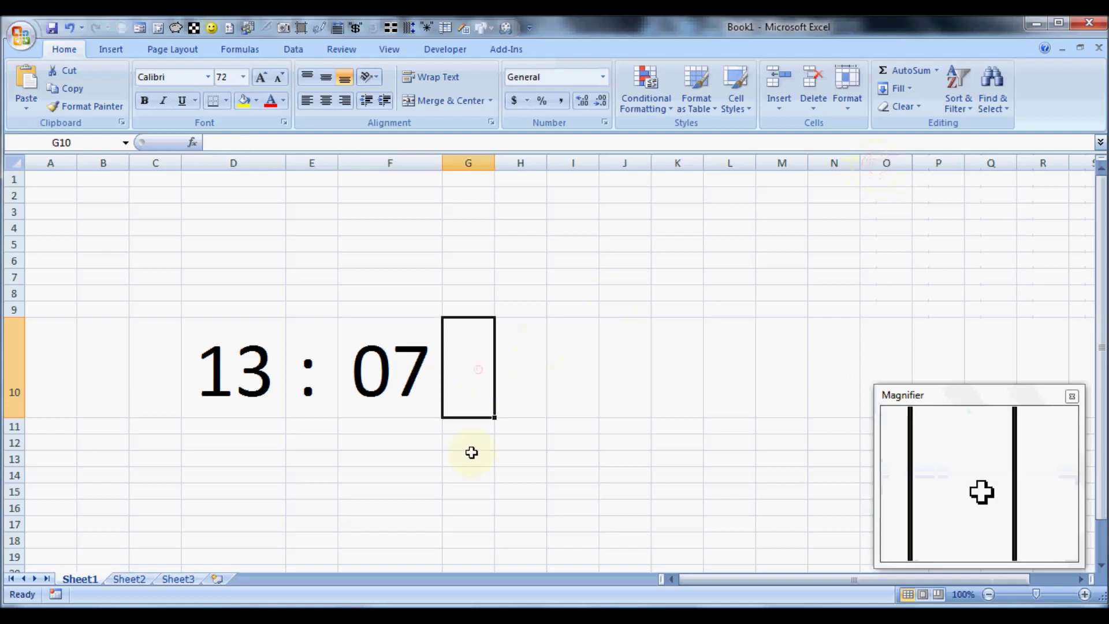
Step: Put a second colon in G10 and enter =now() in H10
type(":")
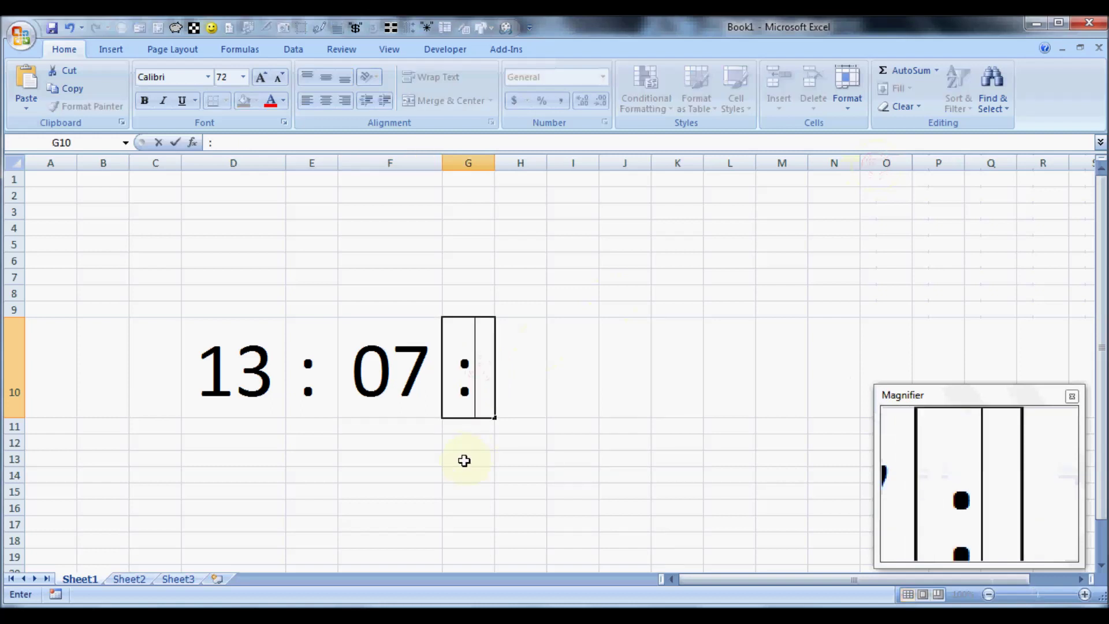
key("Return")
left_click(528, 361)
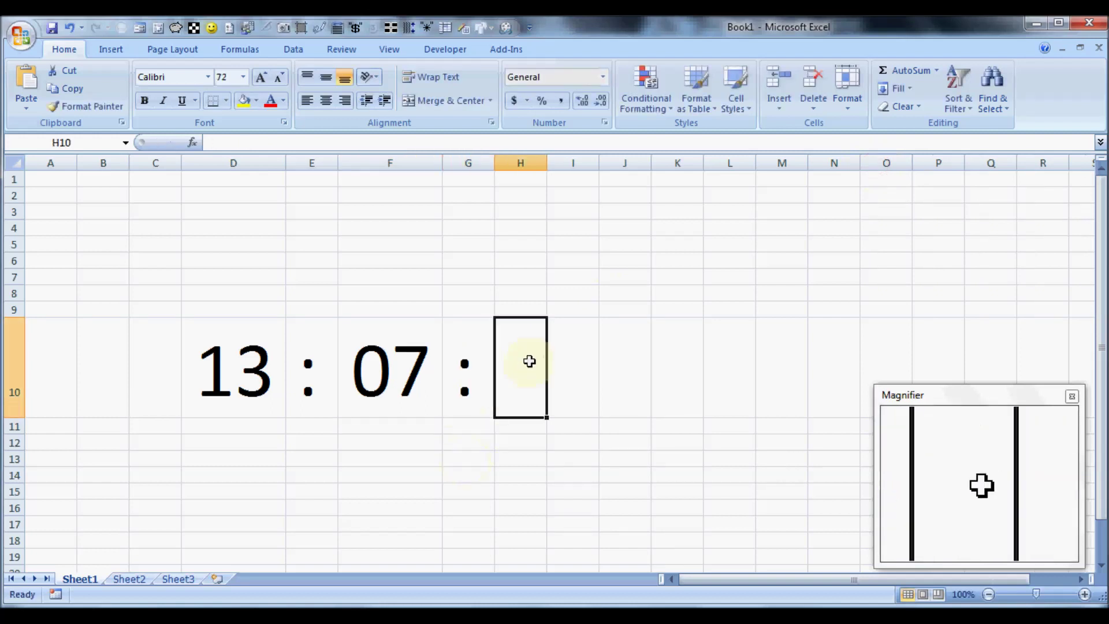
type("=n")
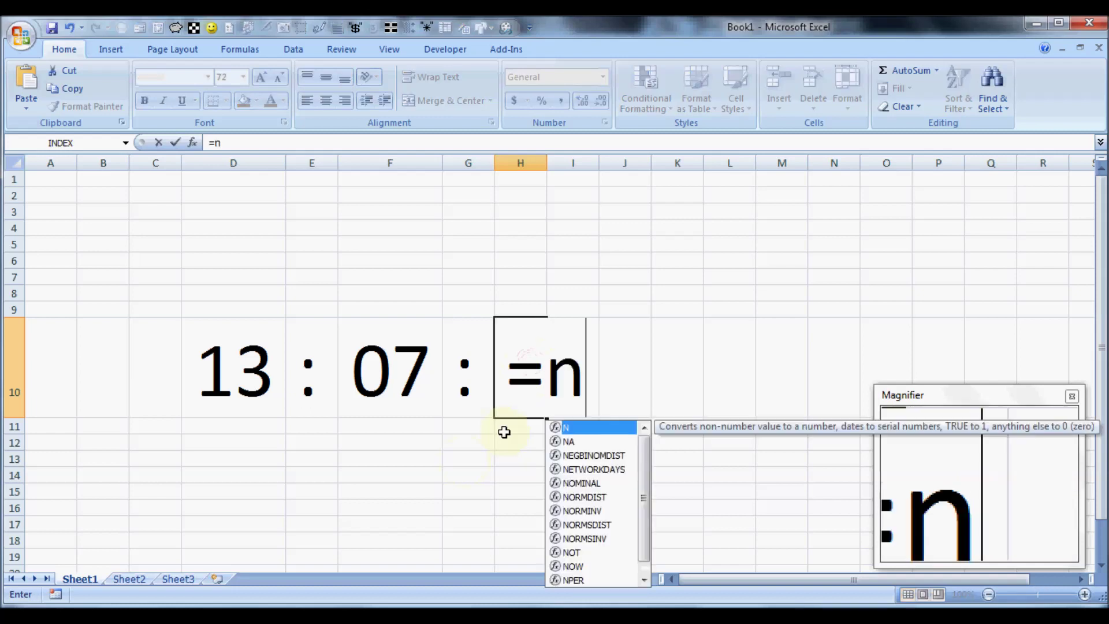
type("ow()")
key("Return")
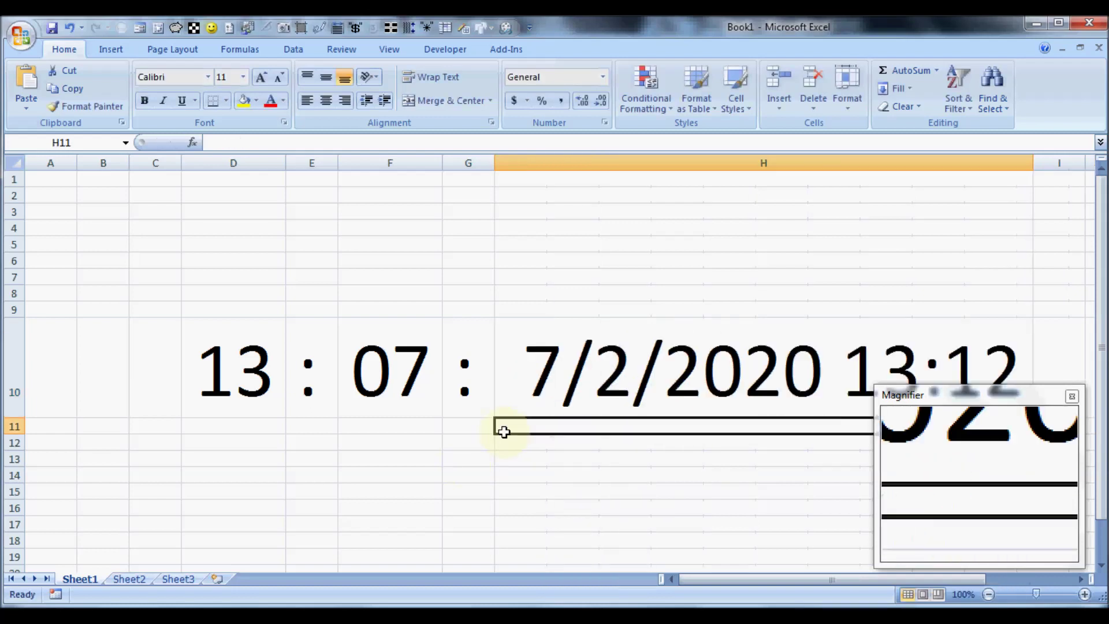
Step: Give H10 the custom format ss so it shows 09, and autofit column H
left_click(526, 359)
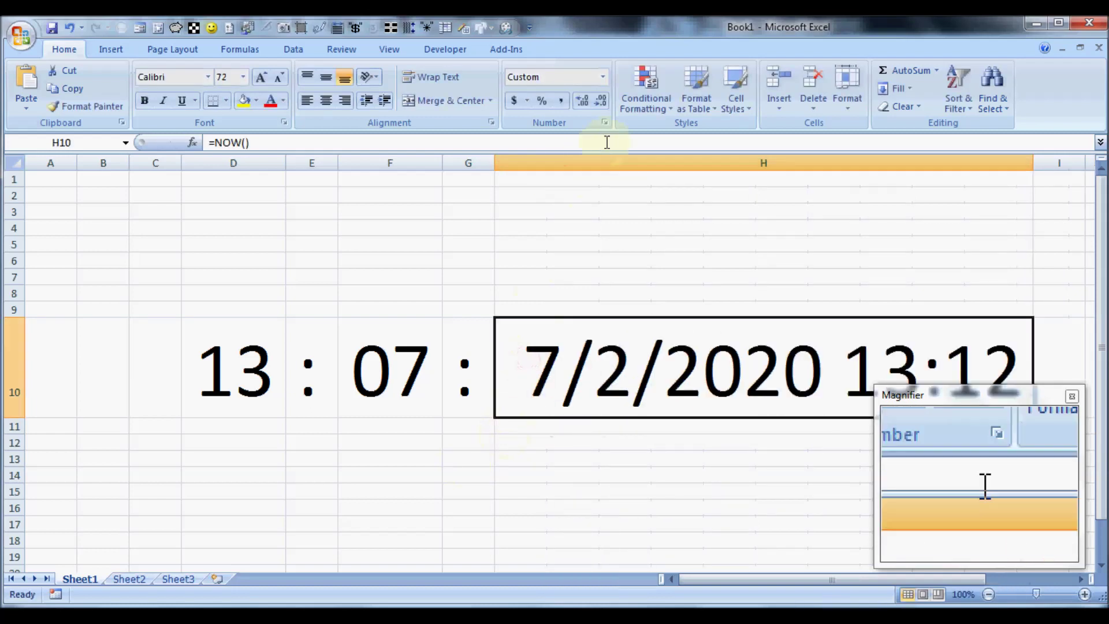
left_click(605, 122)
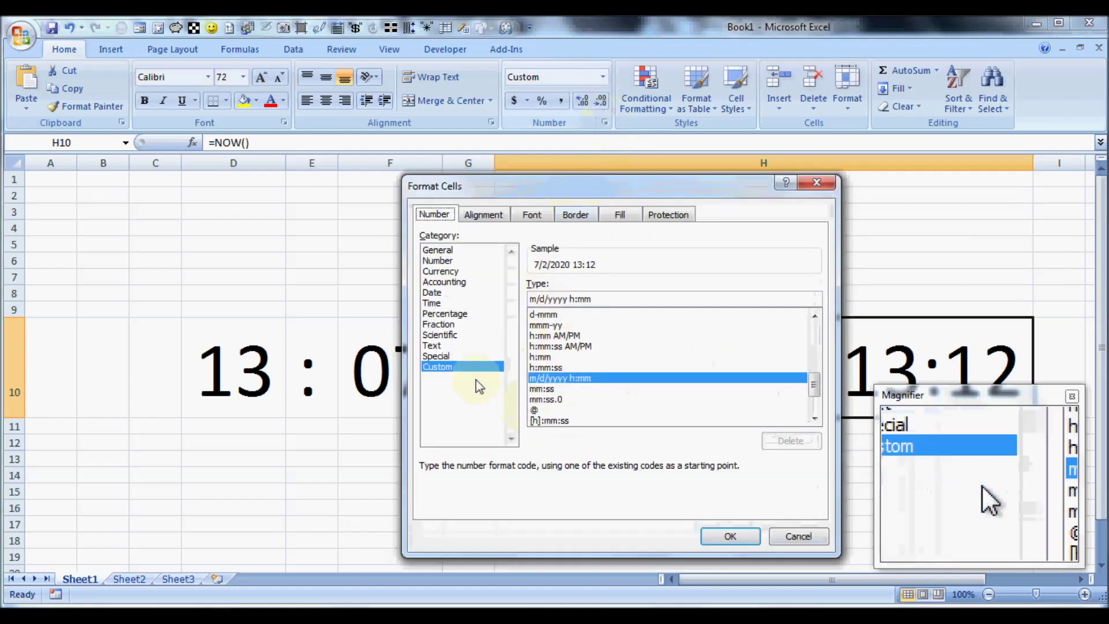
left_click_drag(530, 298, 591, 298)
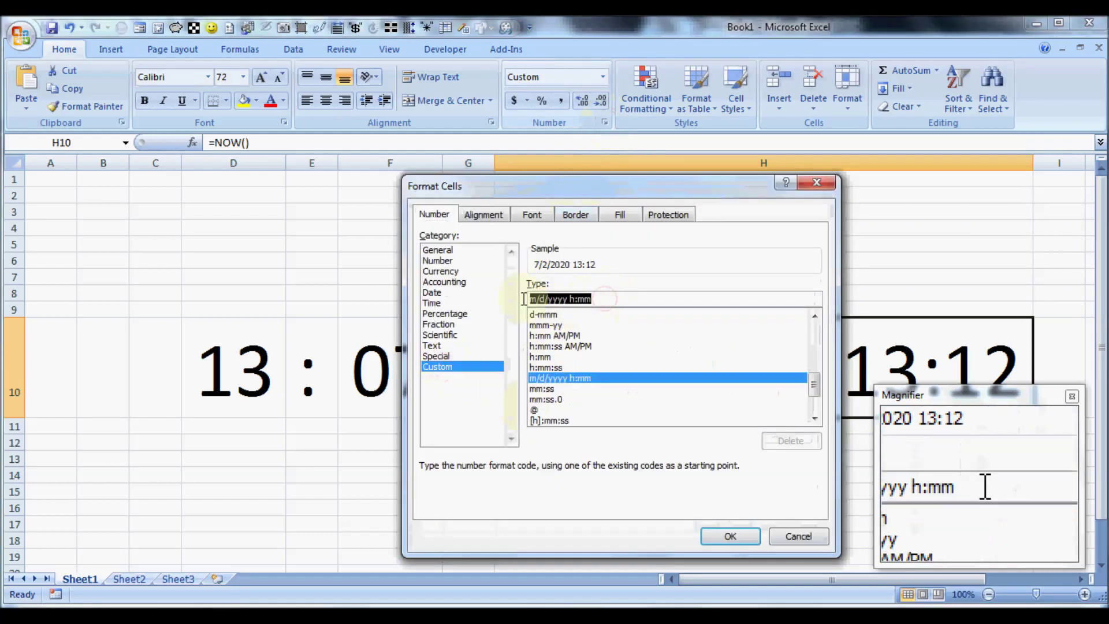
type("ss")
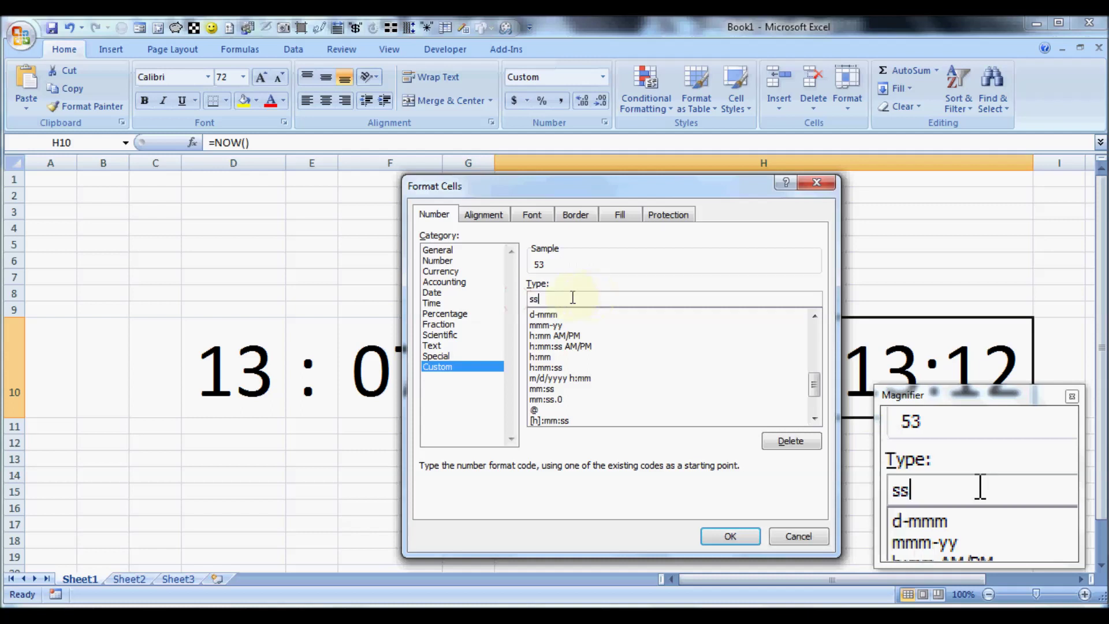
left_click(723, 535)
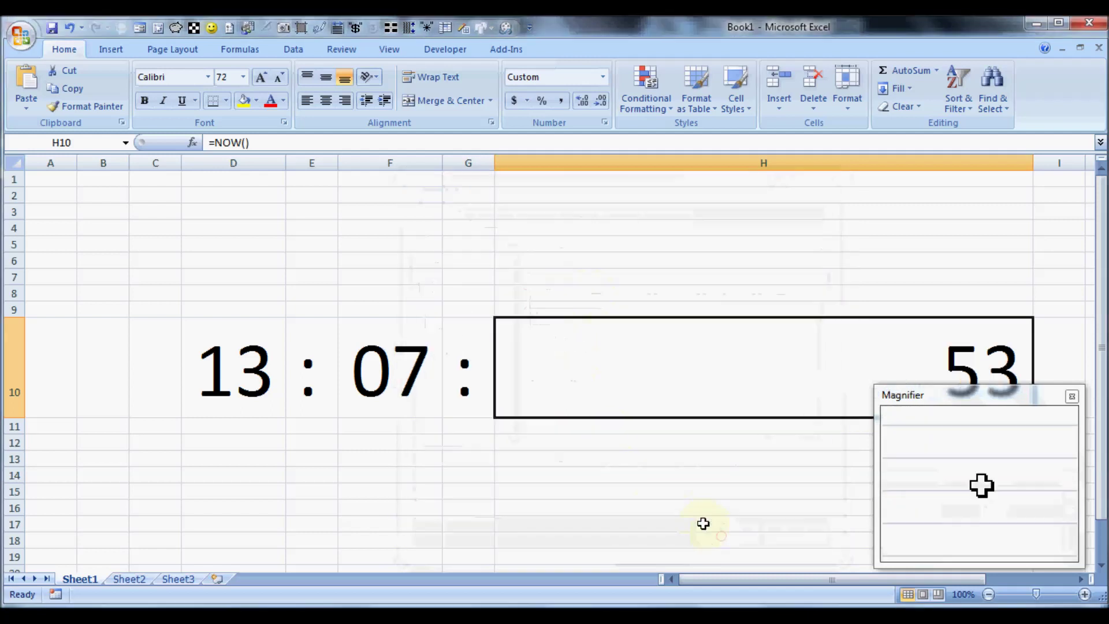
double_click(1031, 167)
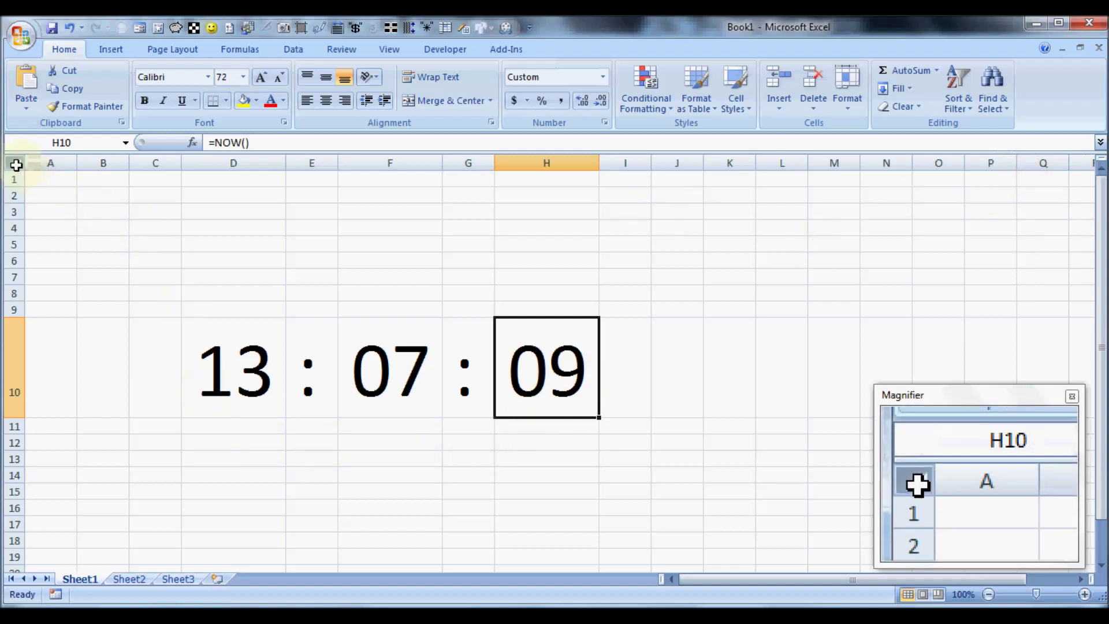
left_click(17, 165)
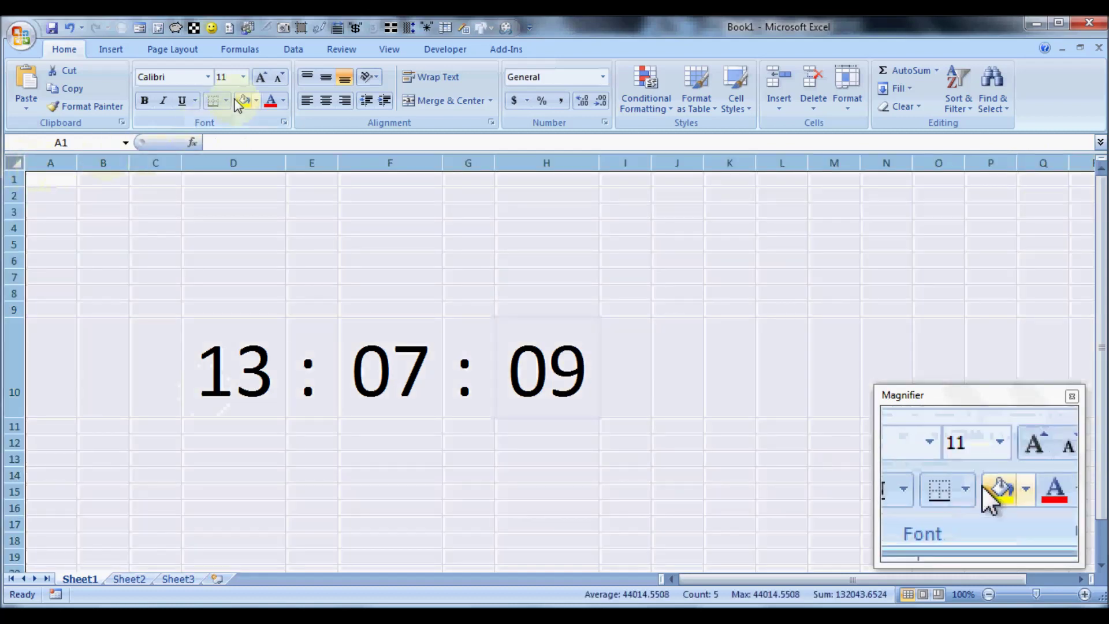
Step: Fill the whole sheet white to hide gridlines and put an outline border on D10
left_click(256, 100)
left_click(242, 134)
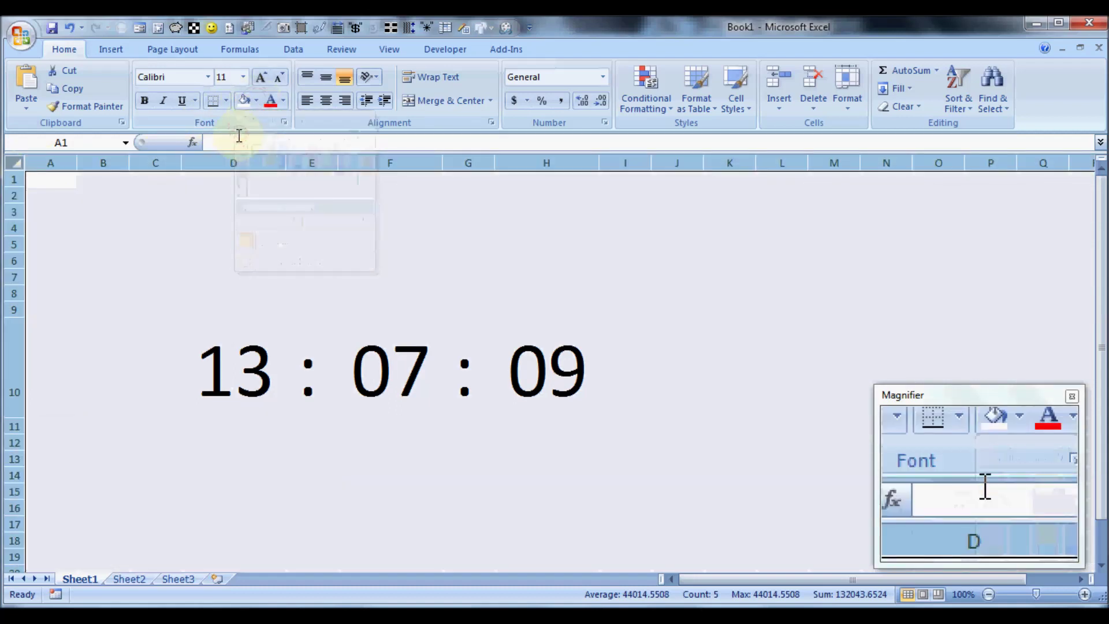
left_click(233, 359)
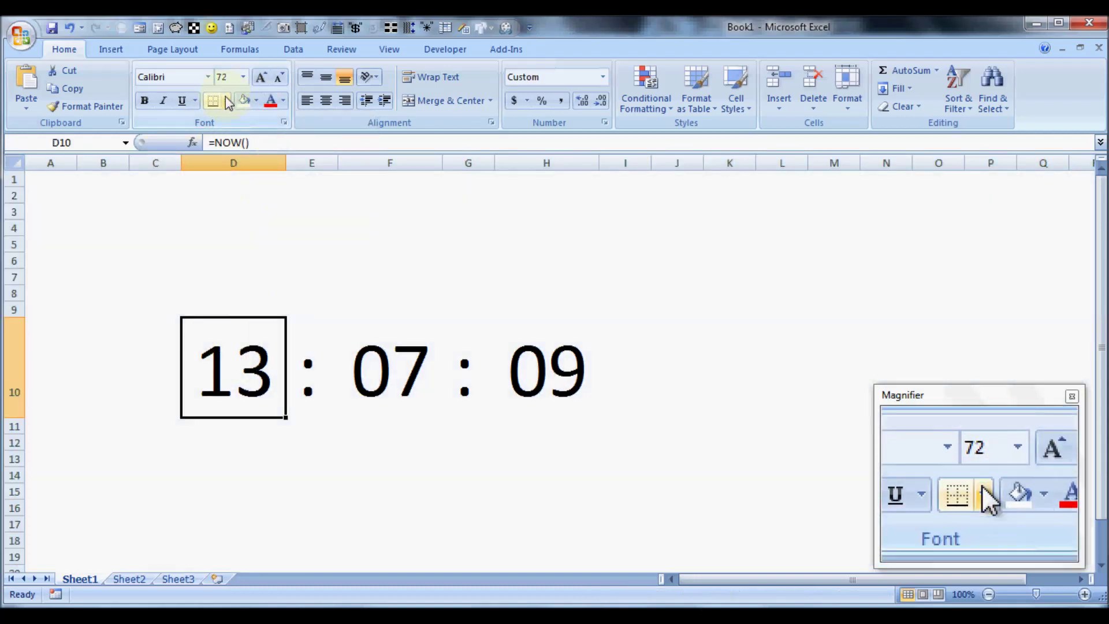
left_click(227, 101)
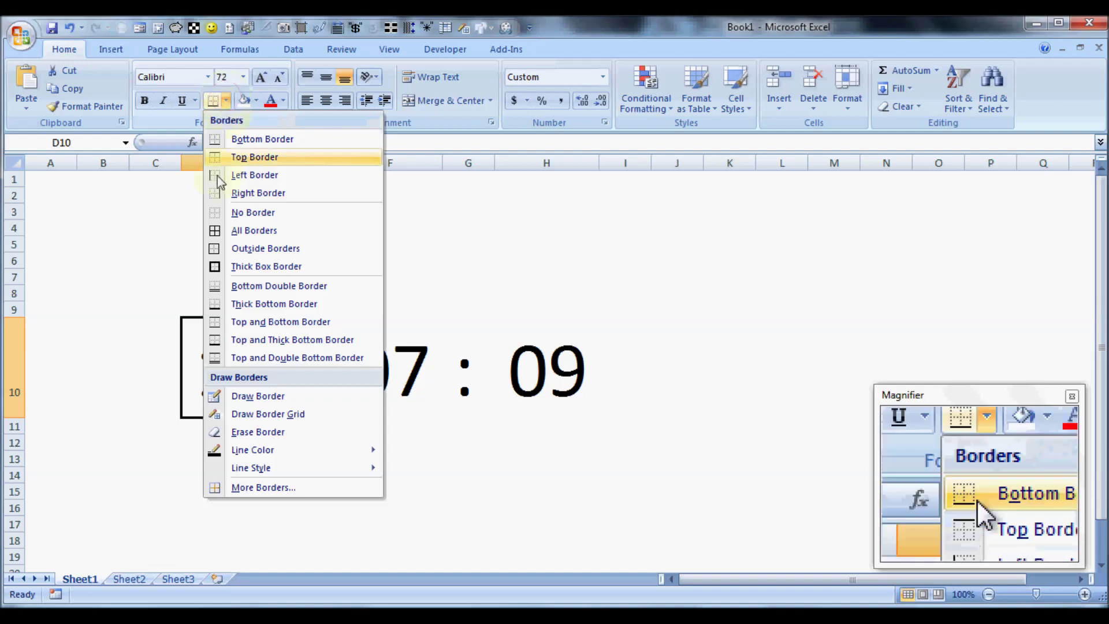
left_click(214, 250)
Step: Apply thick box borders to D10, E10:F10 and G10:H10
left_click(318, 362)
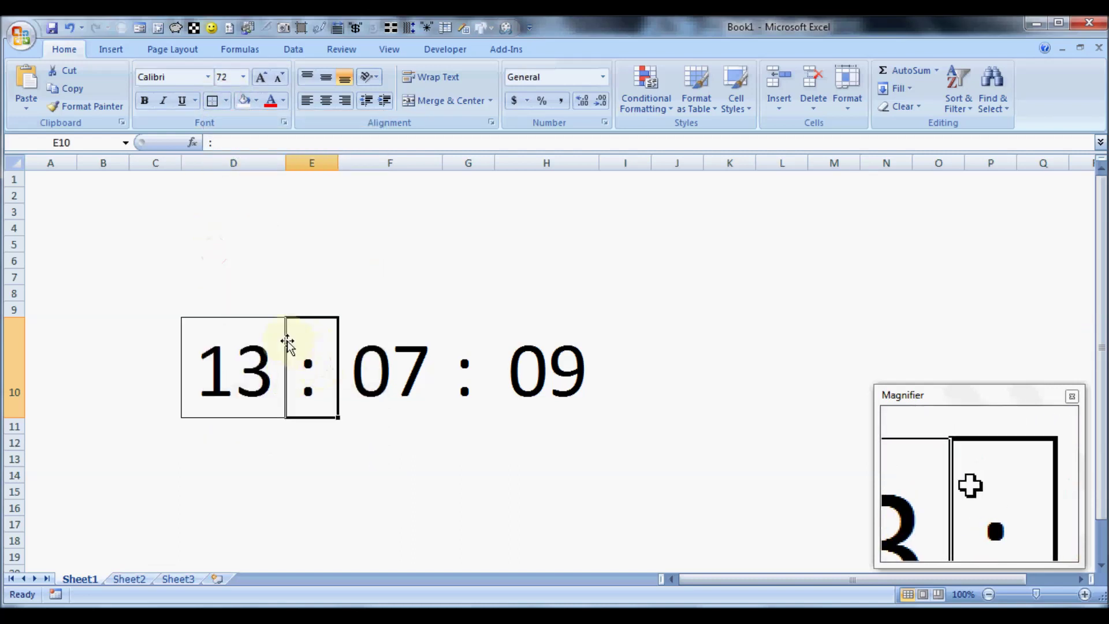
left_click_drag(297, 335, 369, 354)
left_click(247, 347)
left_click(226, 100)
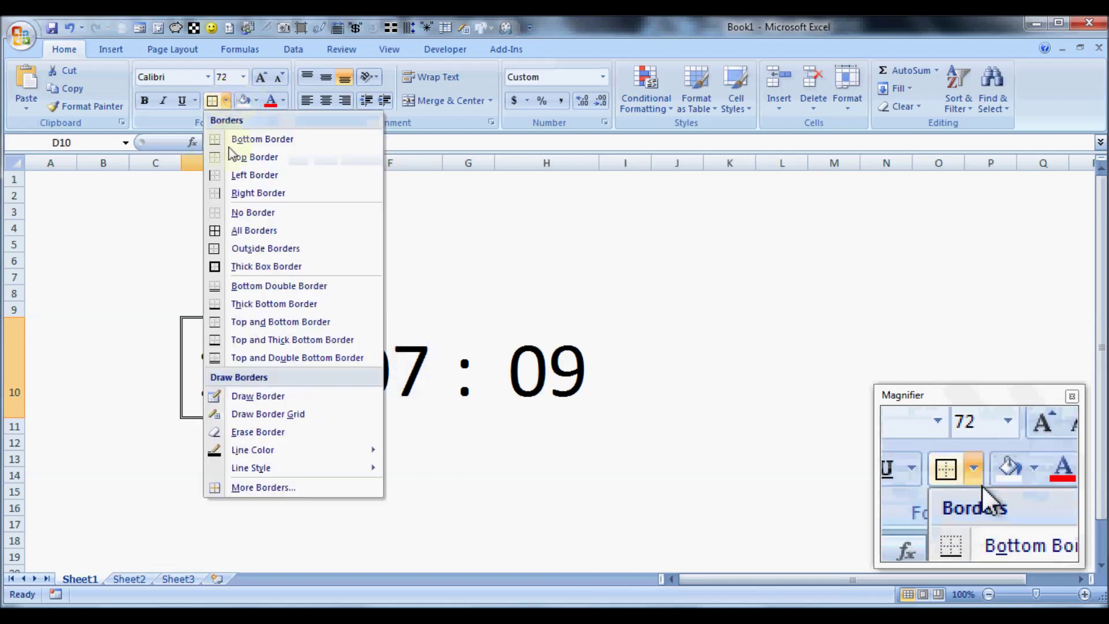
left_click(239, 266)
left_click_drag(317, 349, 388, 353)
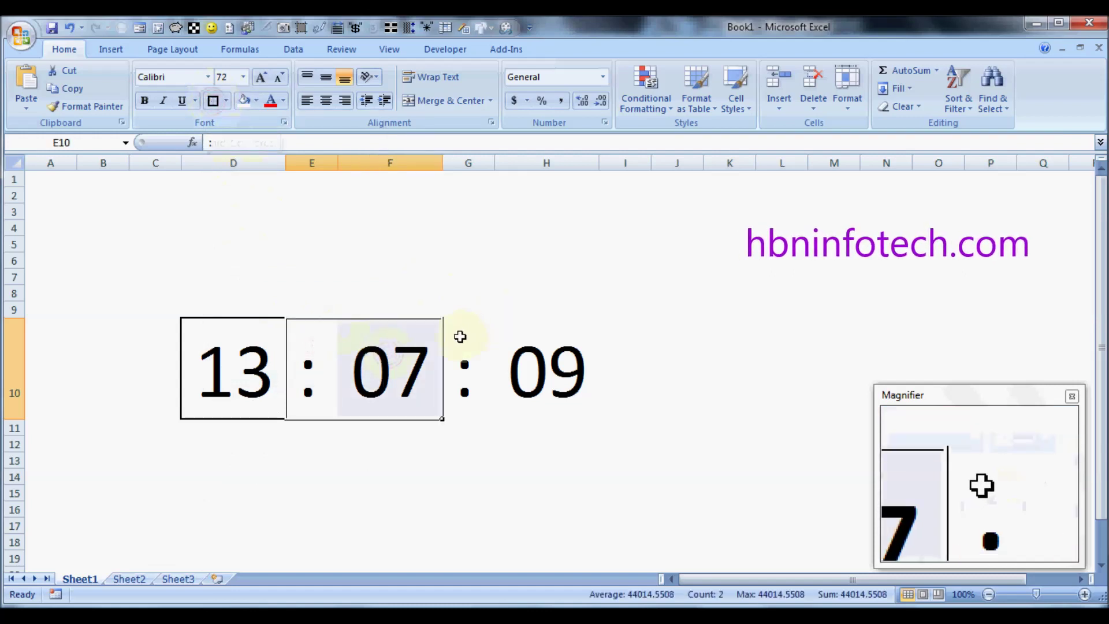
left_click_drag(457, 341, 500, 341)
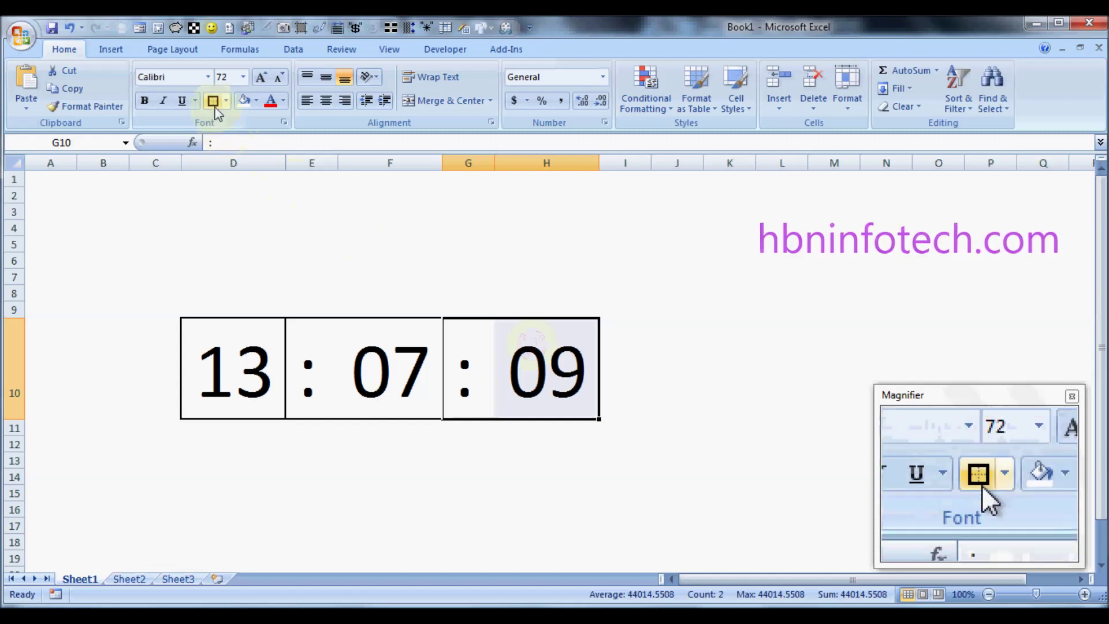
left_click(190, 462)
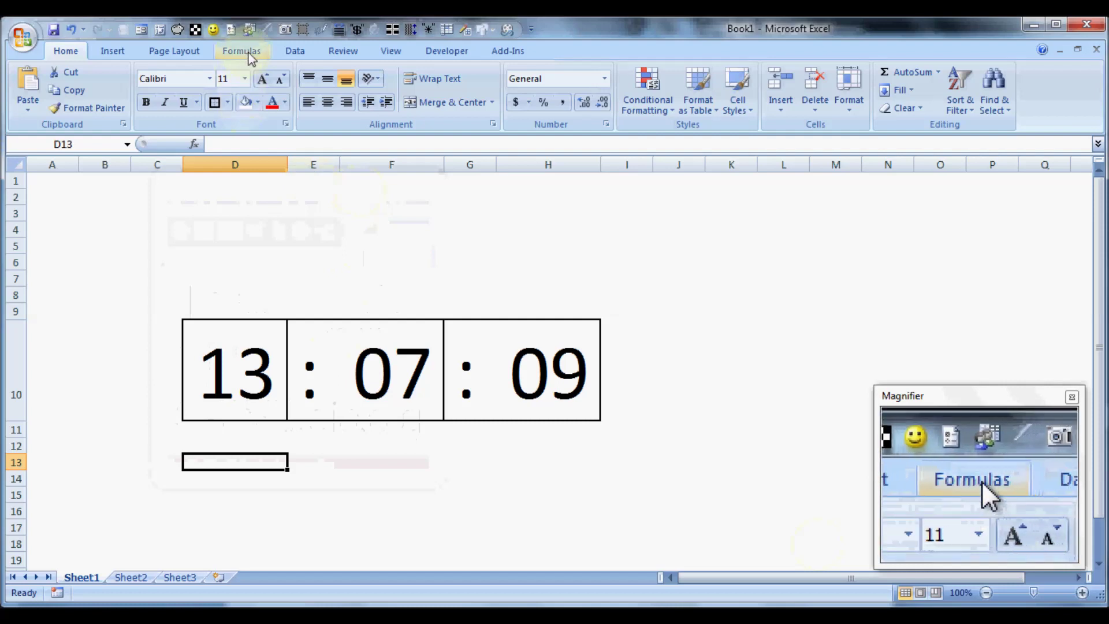
Step: Run Calculate Now from the Formulas tab so the clock updates to 15 : 07 : 05
left_click(228, 52)
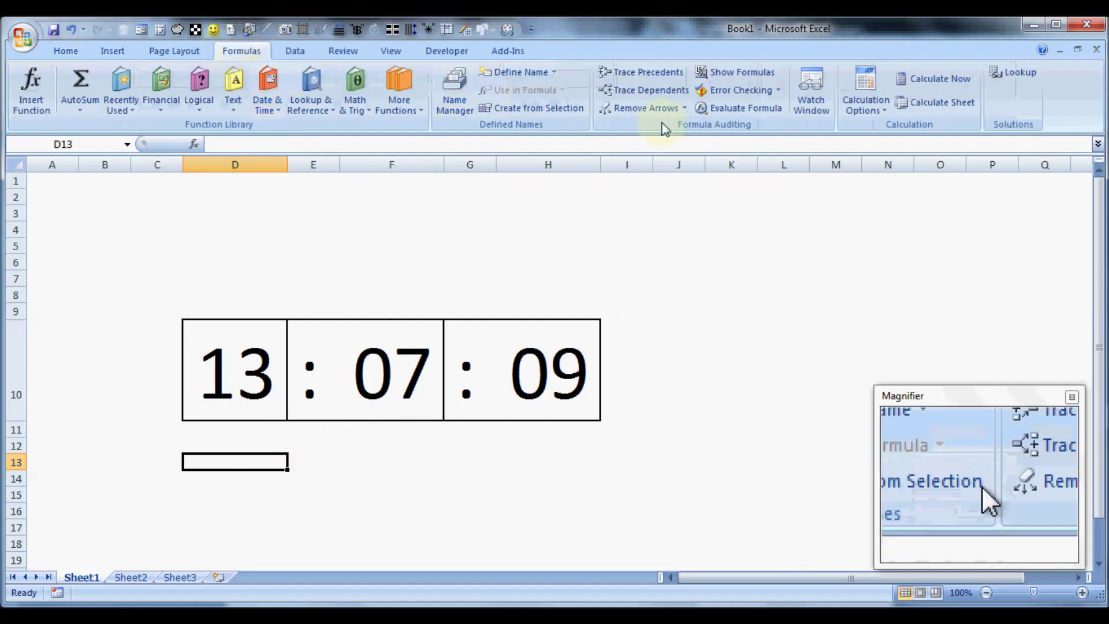
left_click(937, 81)
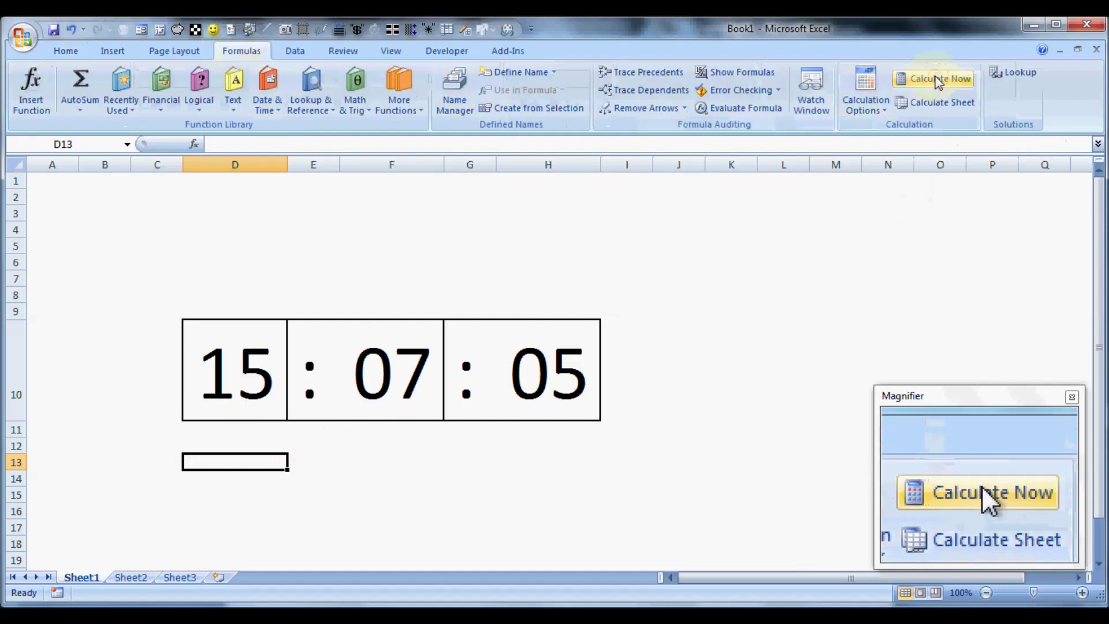
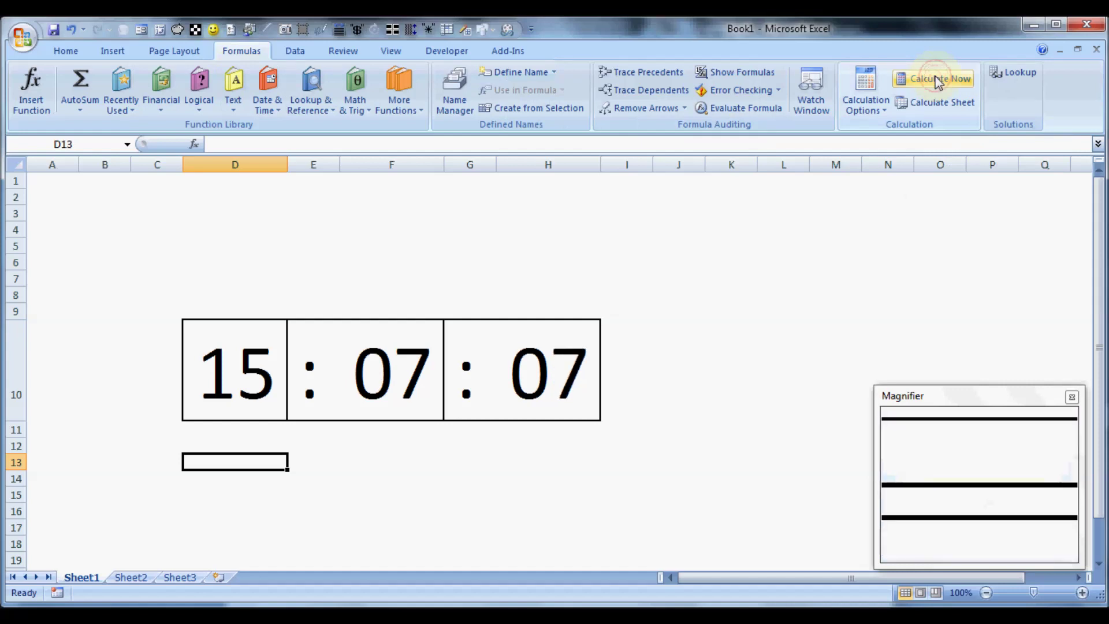
Step: Recalculate the workbook so the boxed clock cells show 15 : 07 : 07
left_click(937, 81)
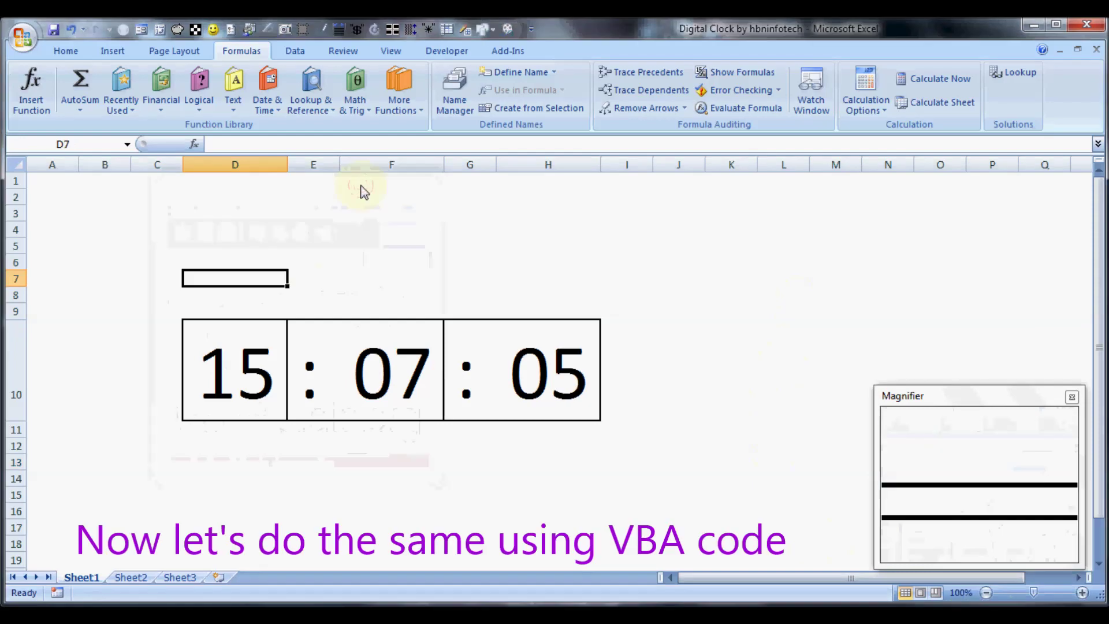
Step: Open the Visual Basic Editor from the Developer tab and insert a new module
left_click(446, 51)
left_click(27, 92)
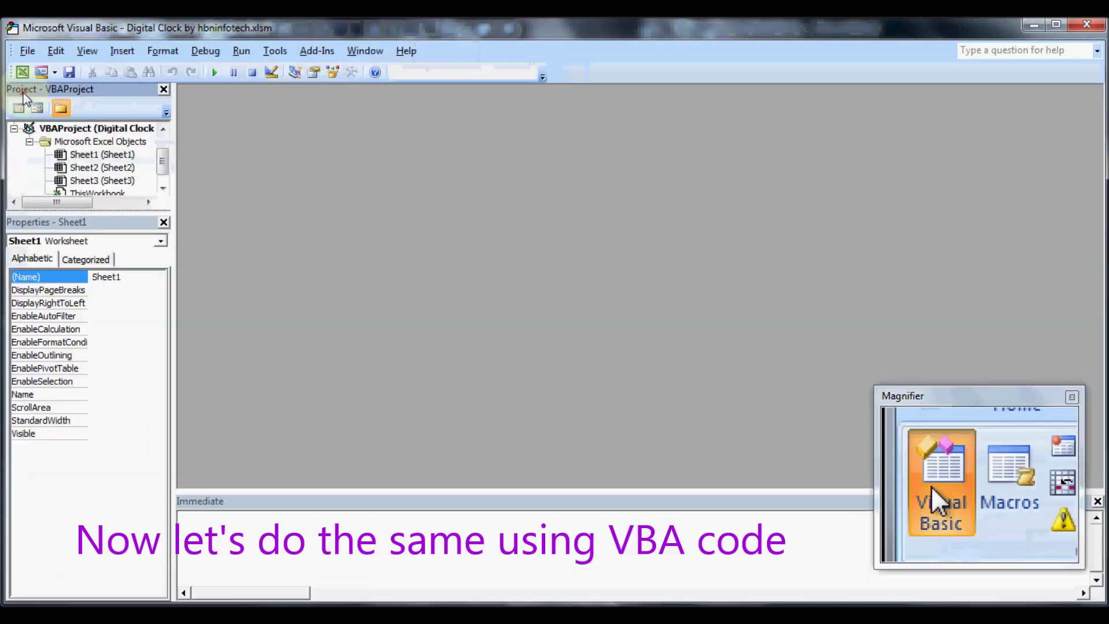
left_click(123, 52)
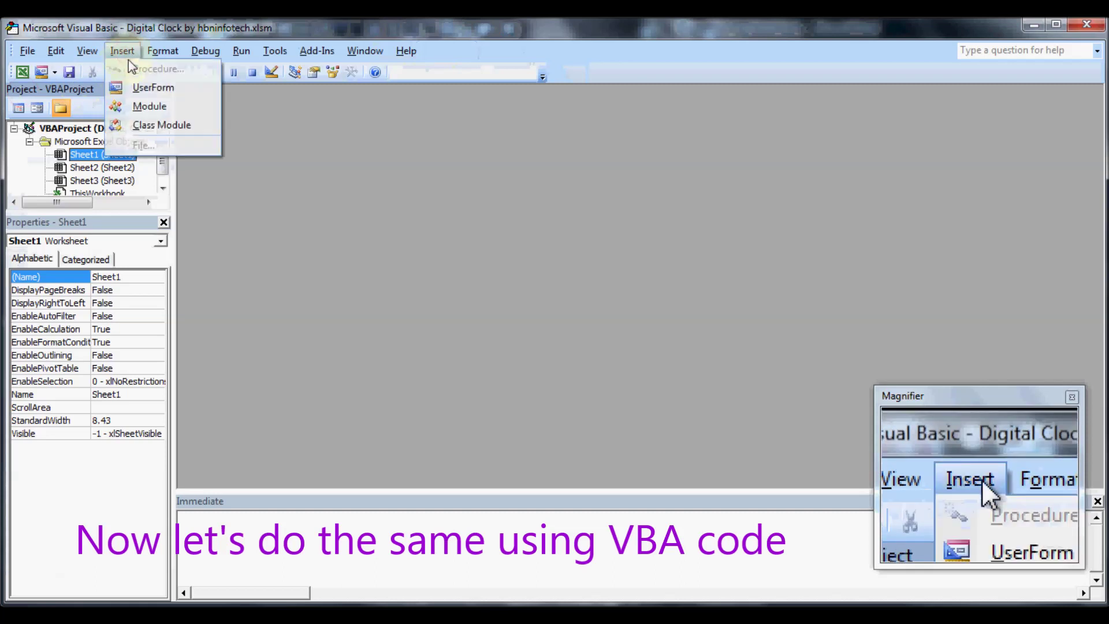
left_click(142, 108)
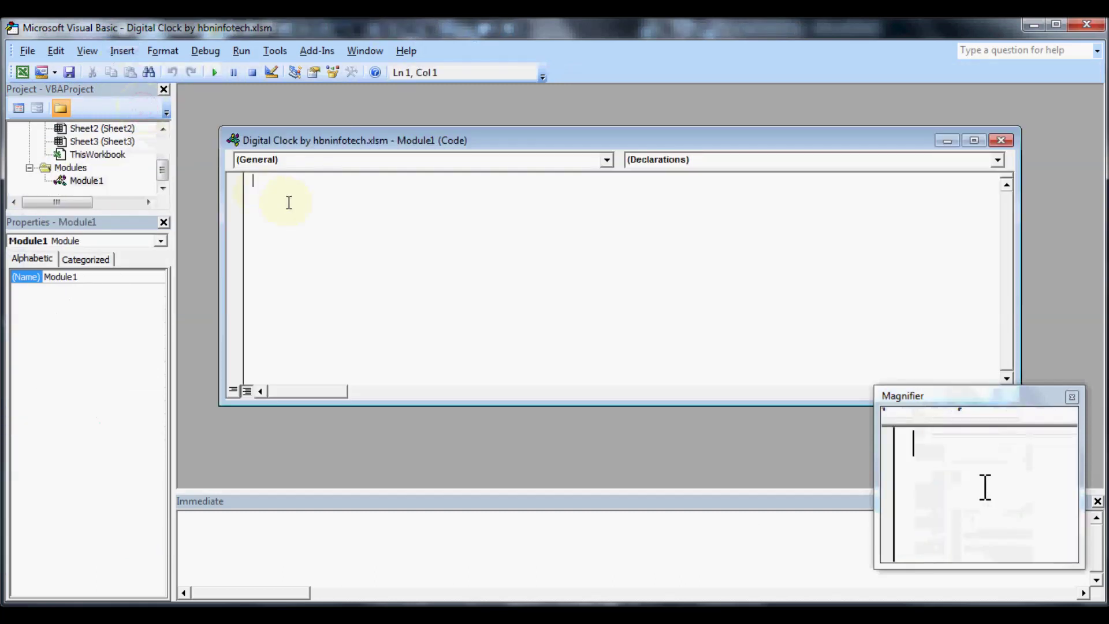
Step: Write Sub DigitalClock() containing a Calculate line in Module1, then return to Excel
type("sub ")
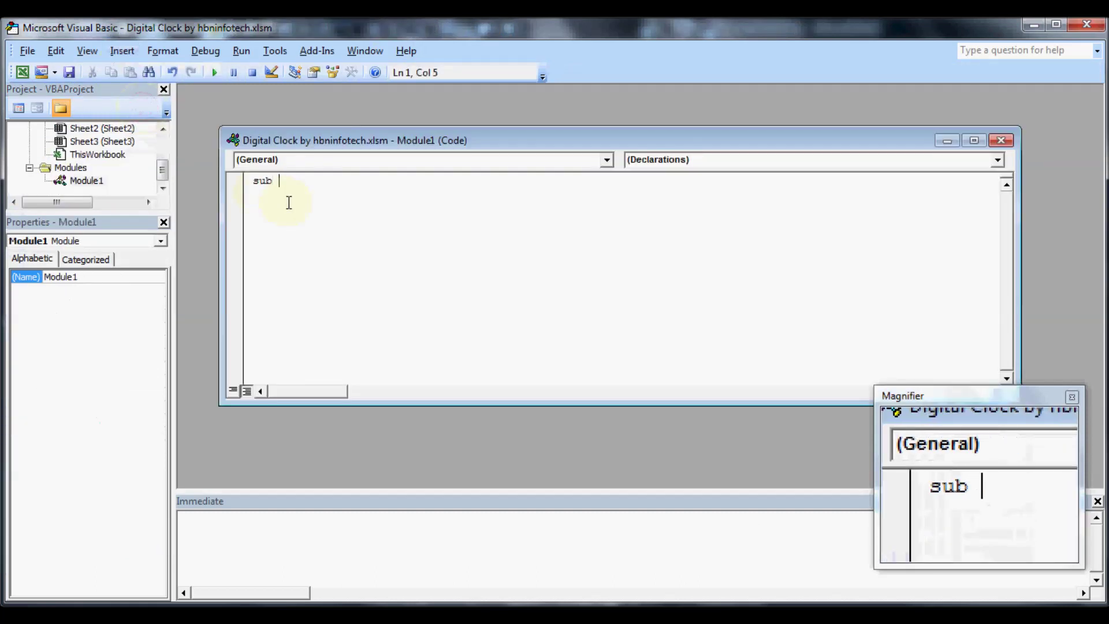
type("DigitalClock(")
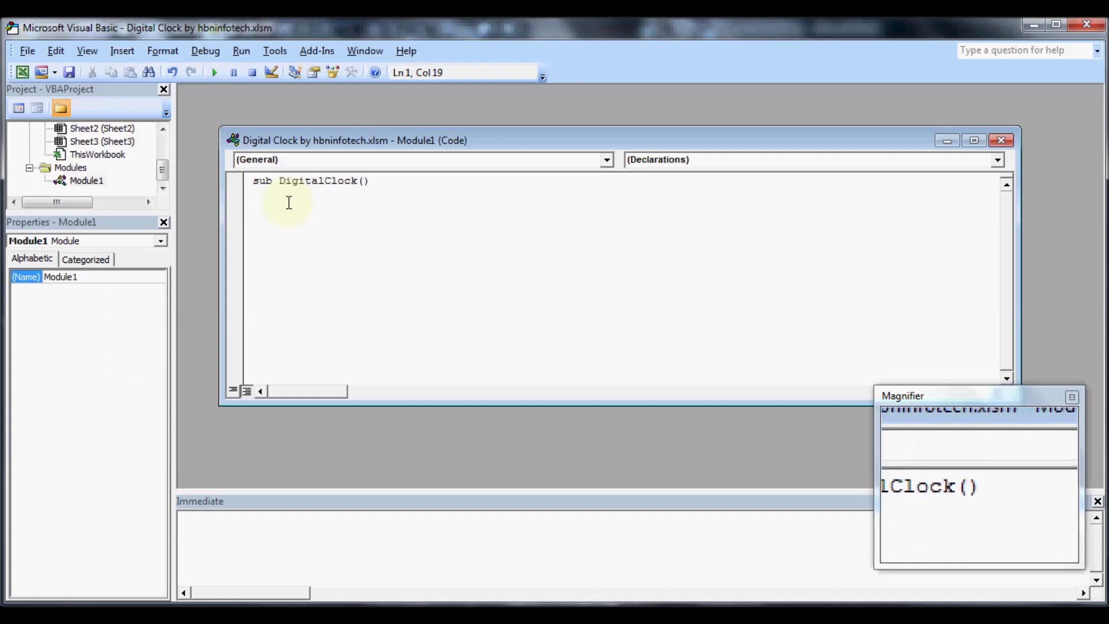
key("Return")
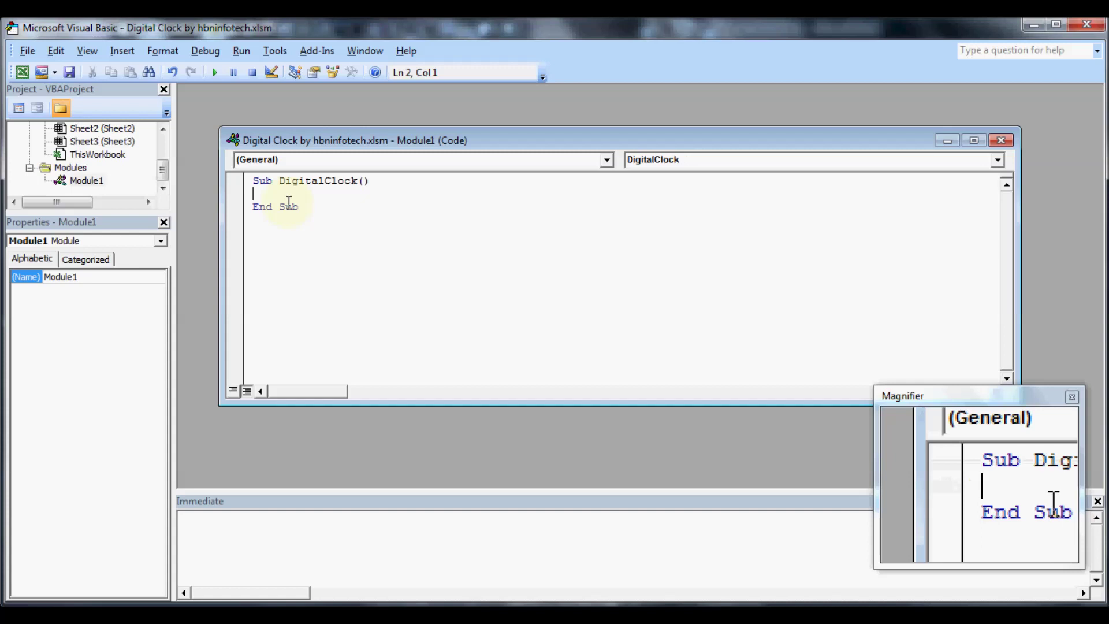
type("calculate")
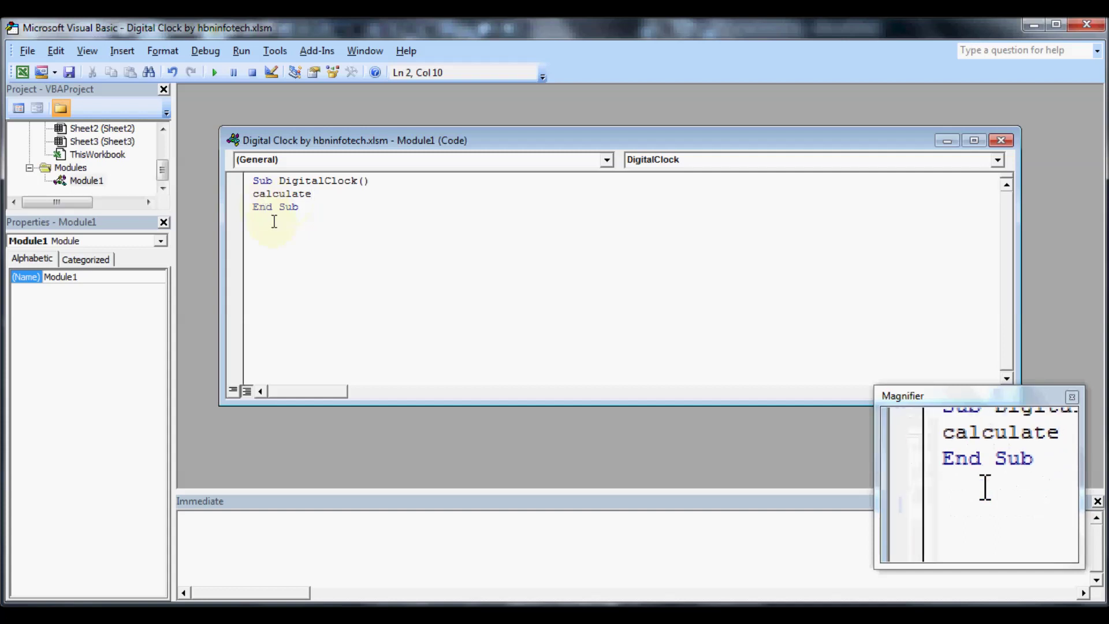
left_click(22, 74)
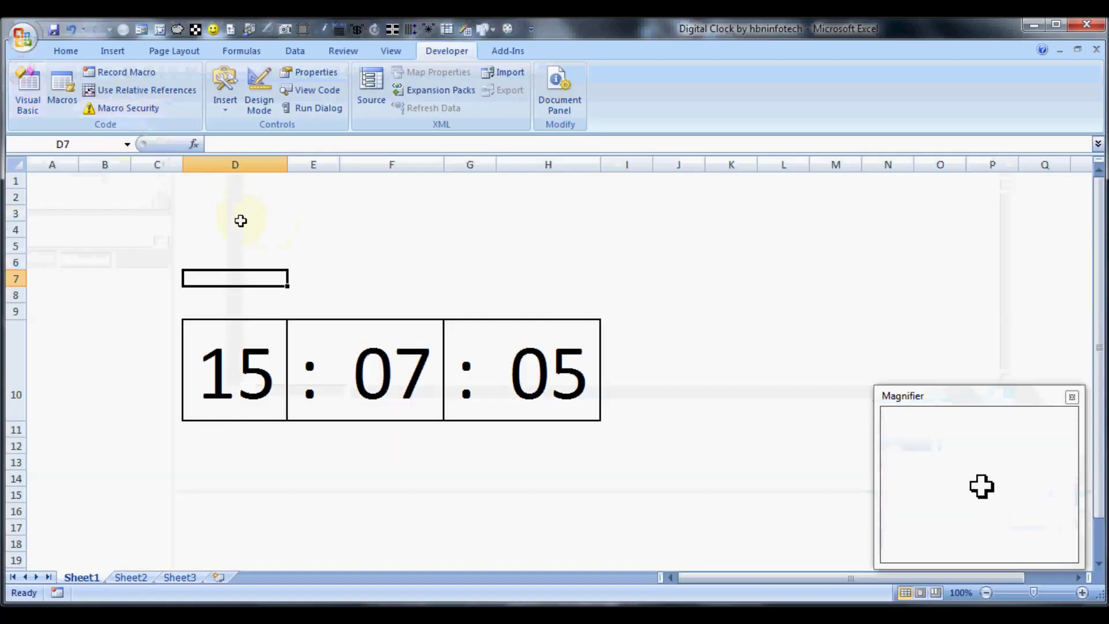
Step: Run DigitalClock three times from the Macros list, refreshing the clock to 15 : 07 : 10
left_click(55, 90)
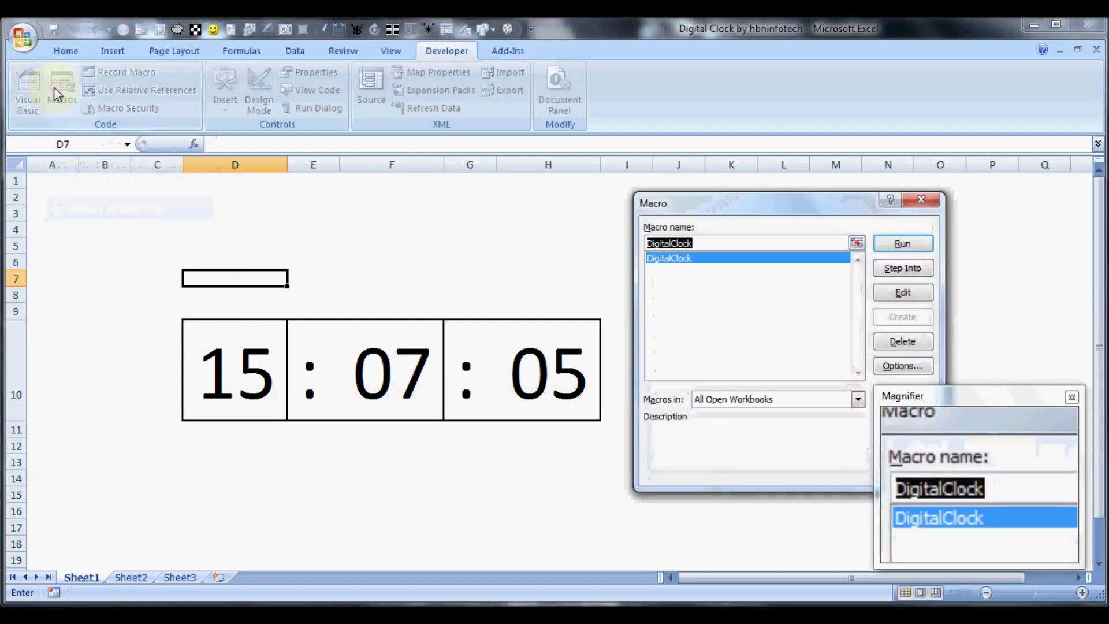
left_click(902, 243)
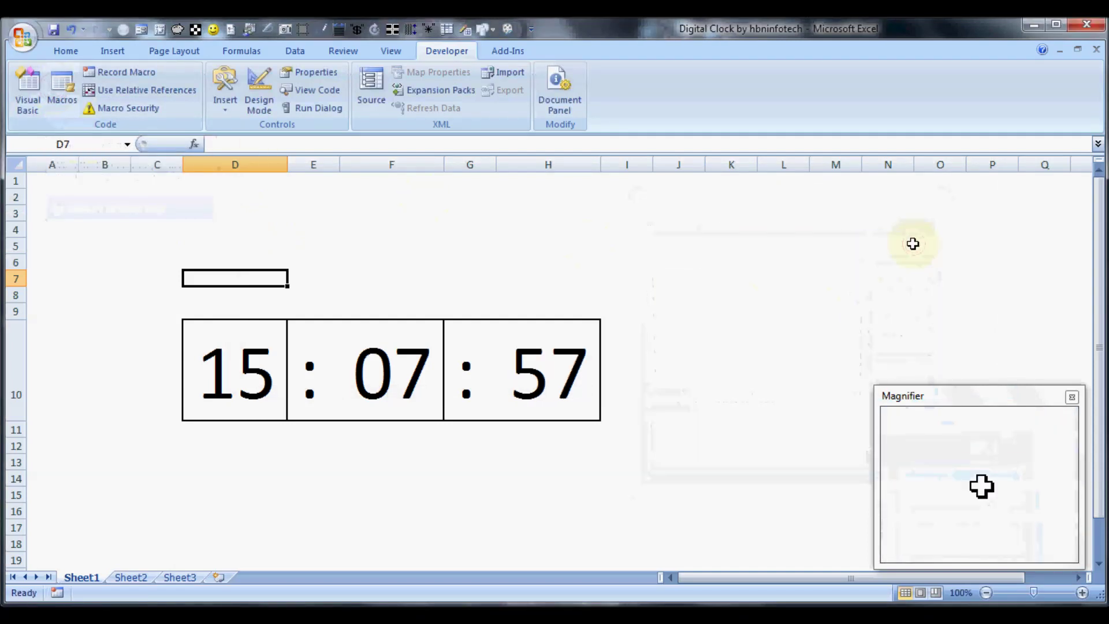
left_click(68, 104)
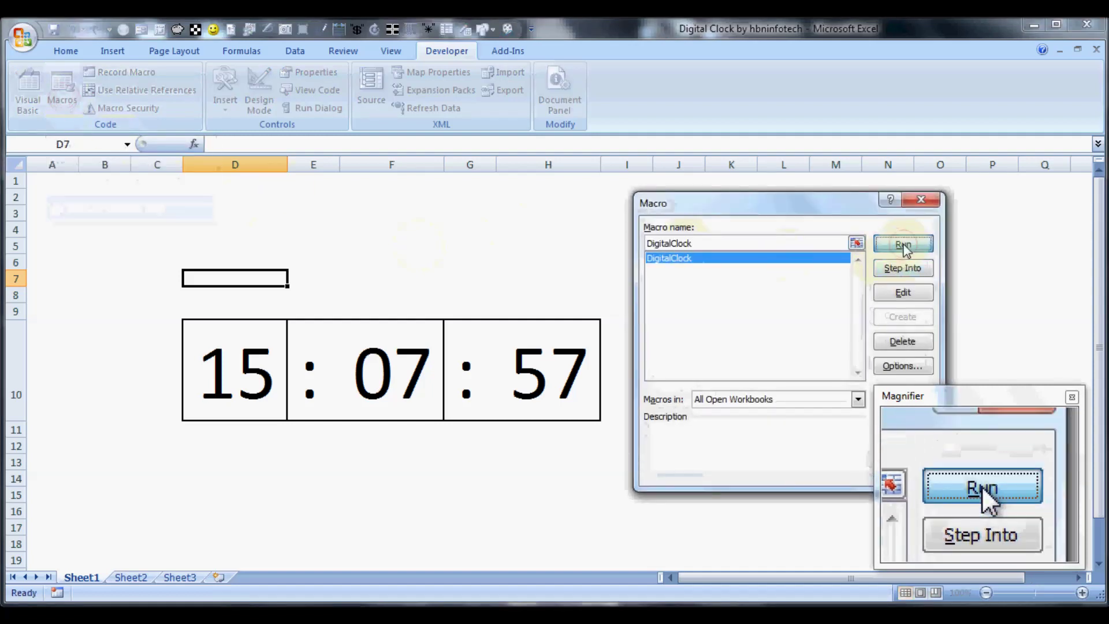
left_click(903, 244)
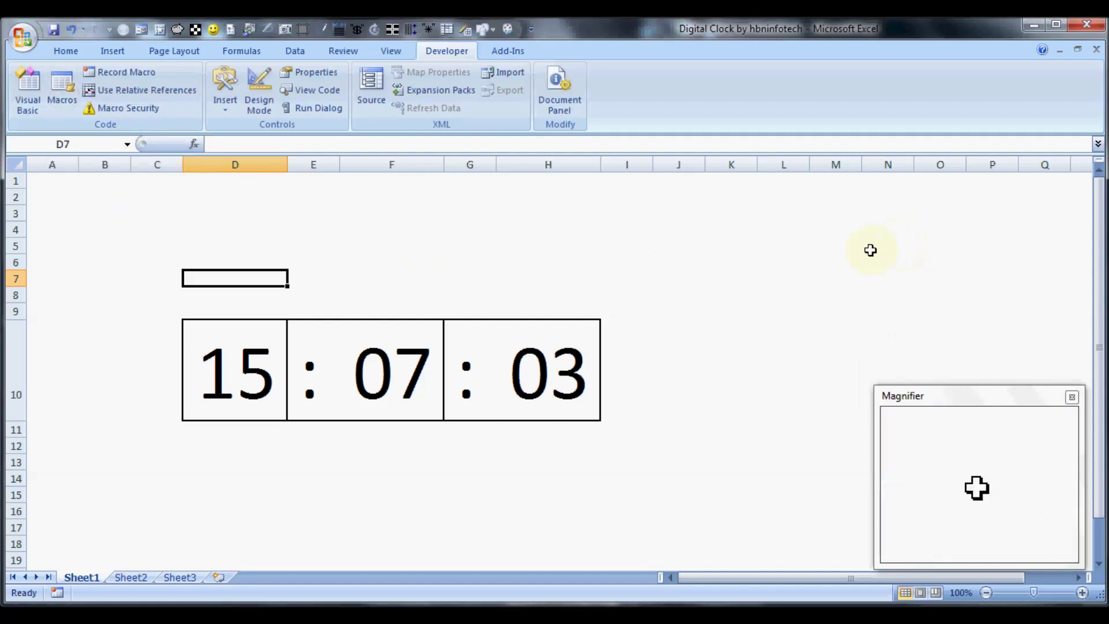
left_click(62, 92)
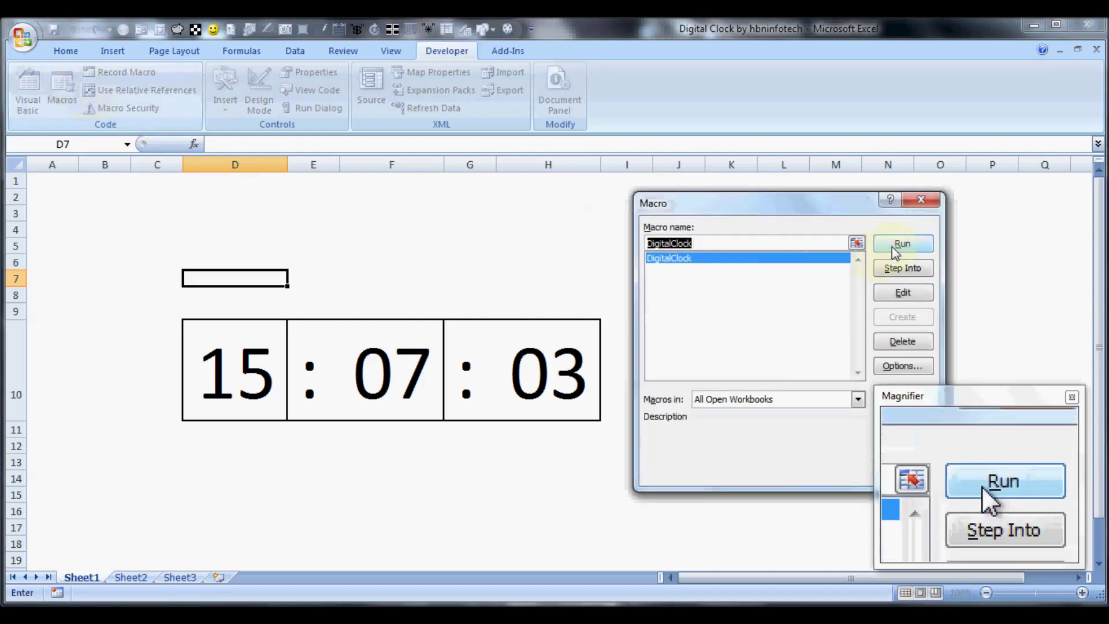
double_click(895, 253)
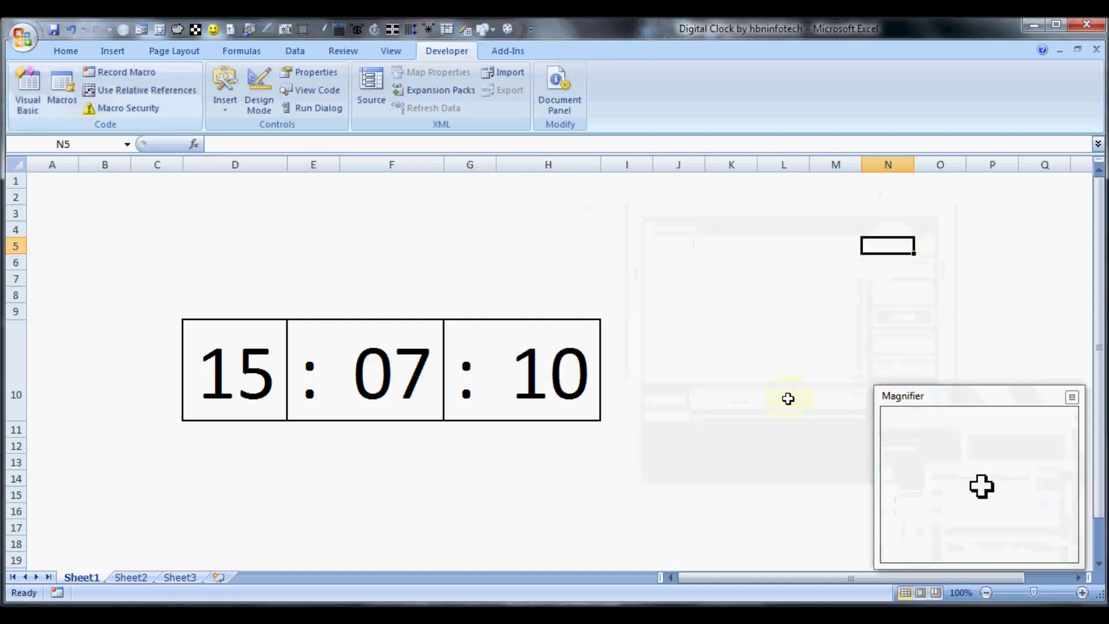
left_click(27, 89)
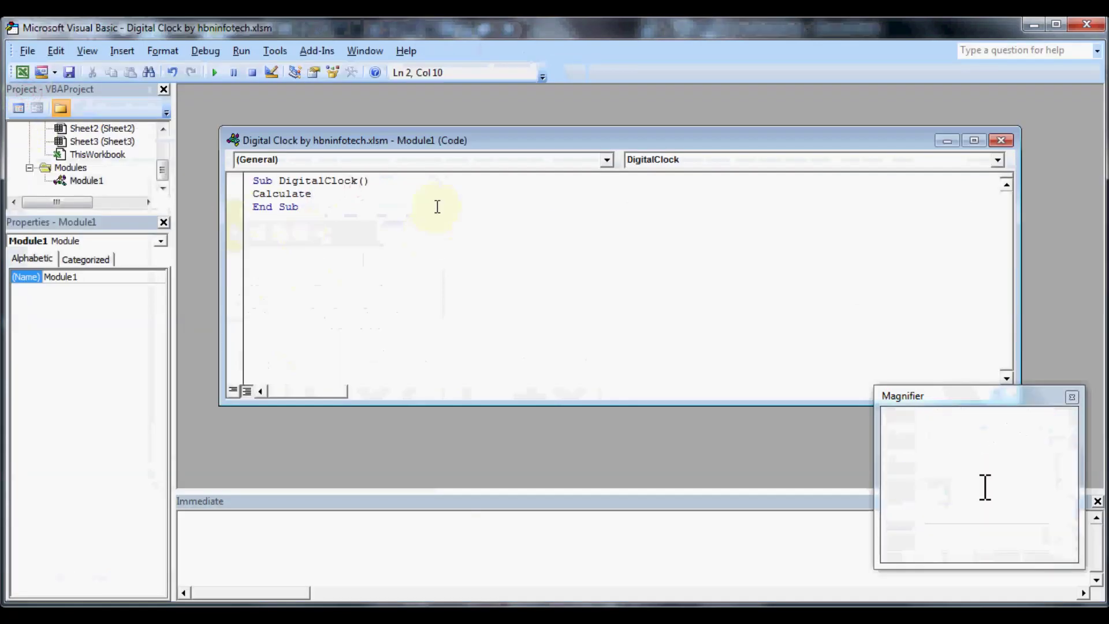
Step: Add 'For a = 1 To 10' above Calculate and 'Next a' below it in DigitalClock
left_click(386, 182)
key("Return")
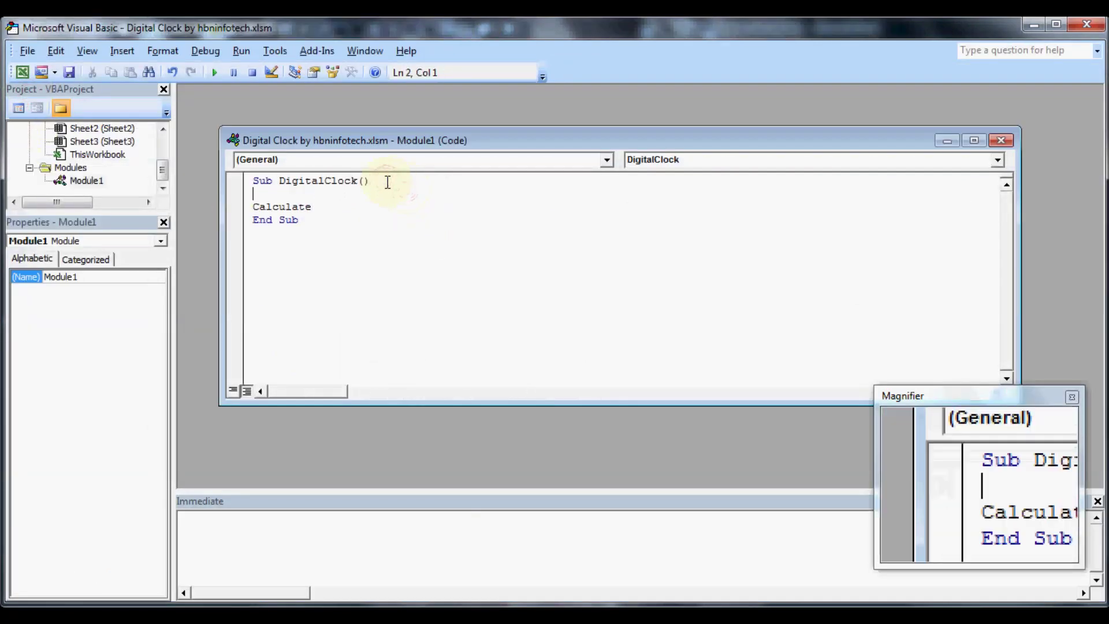
type("for a = ")
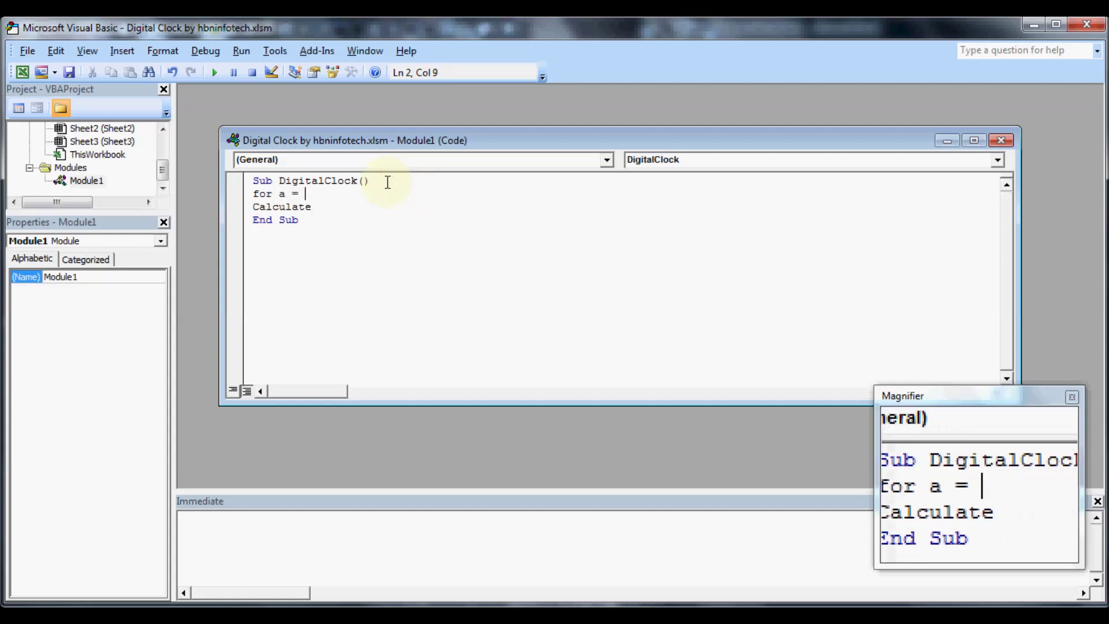
type("1 to ")
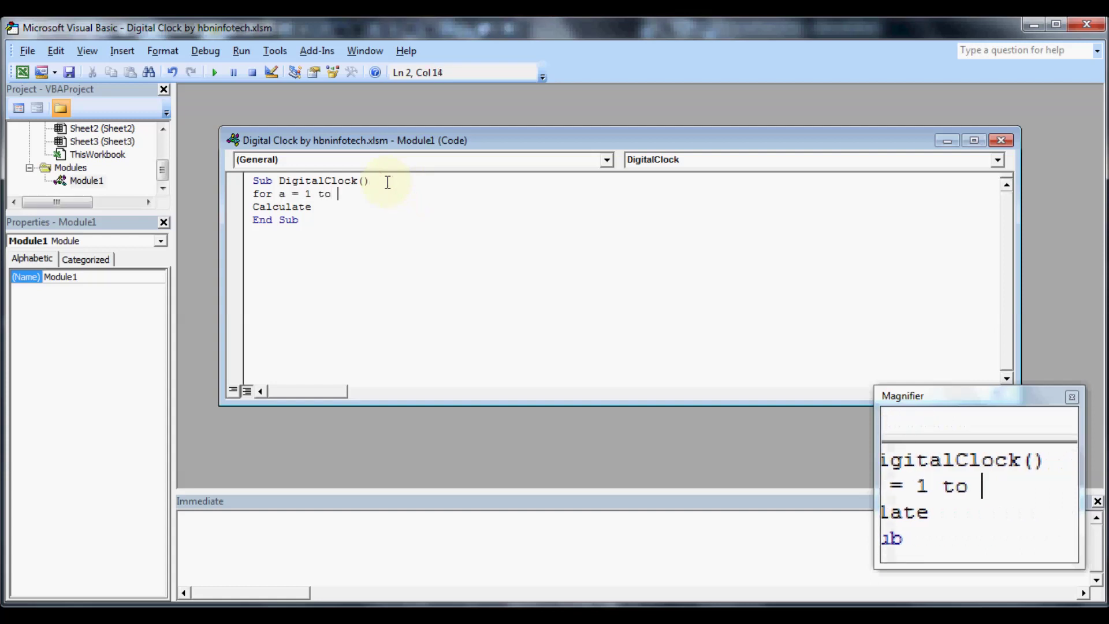
type("10")
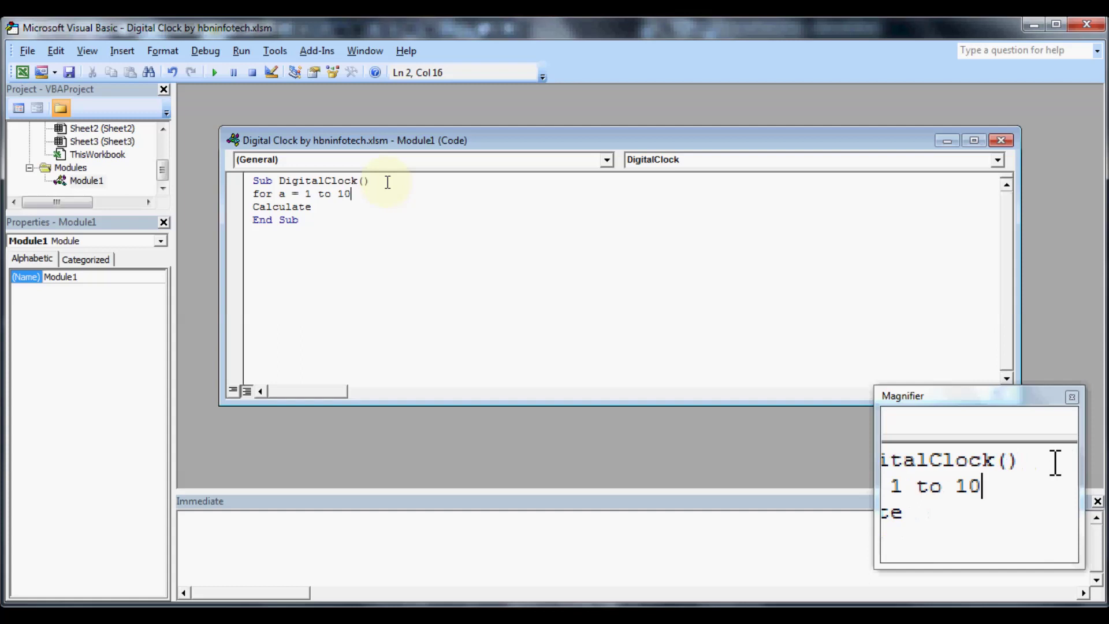
key("Down")
key("Return")
type("n")
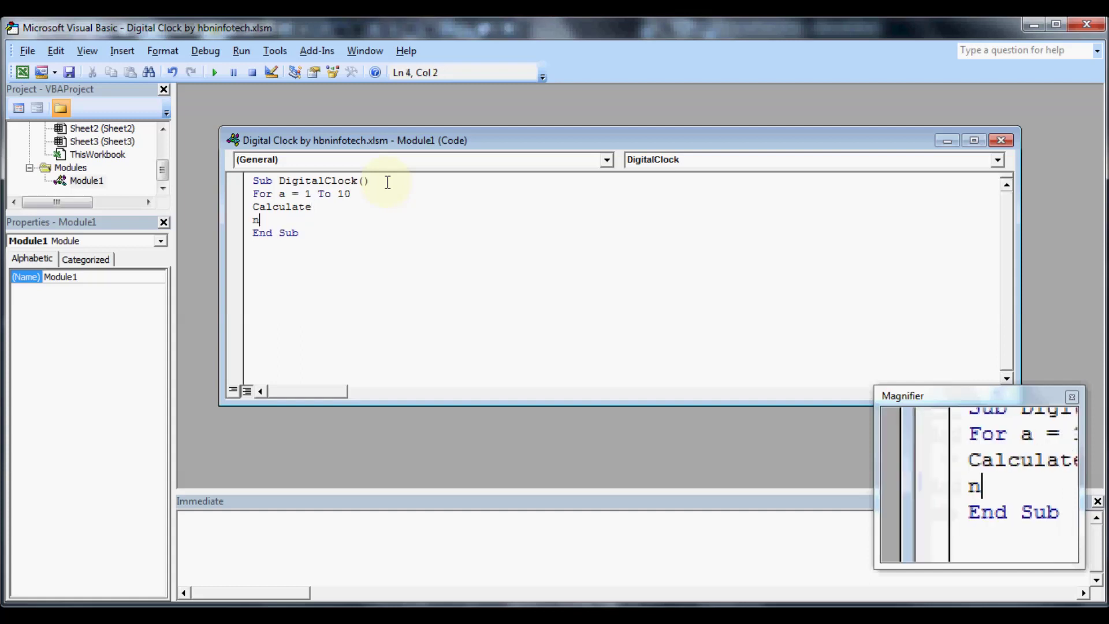
type("ext ")
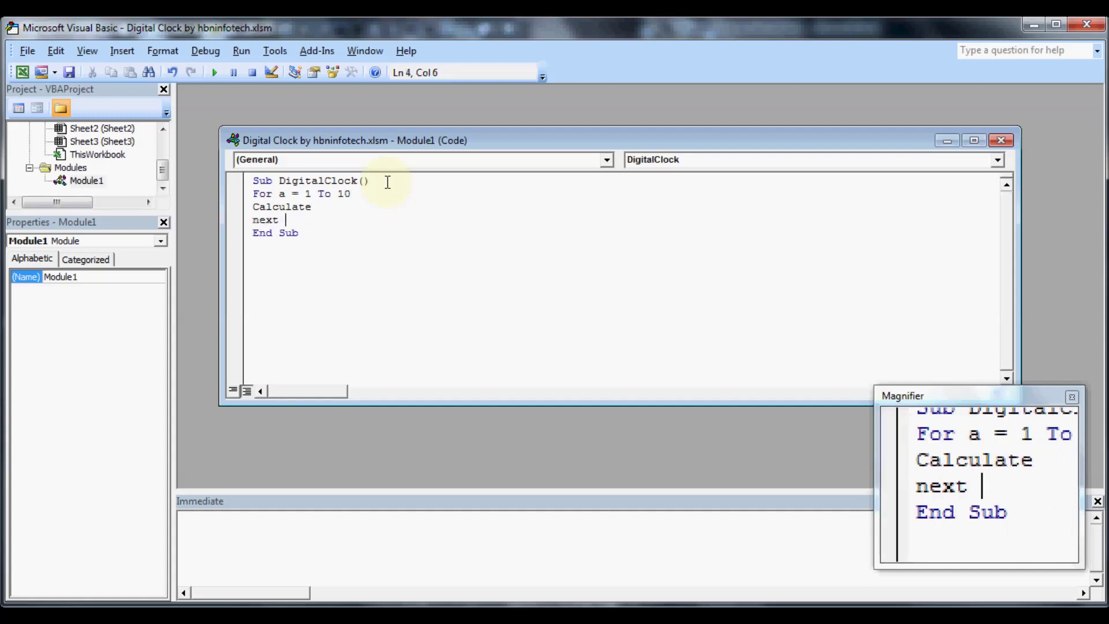
type("a")
key("Down")
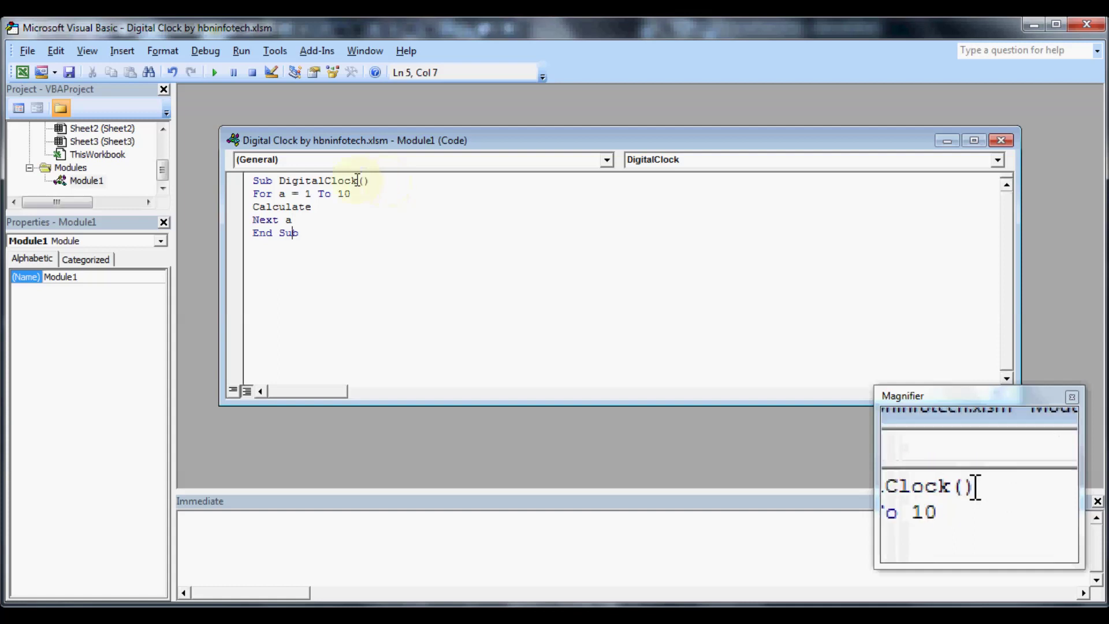
left_click(22, 72)
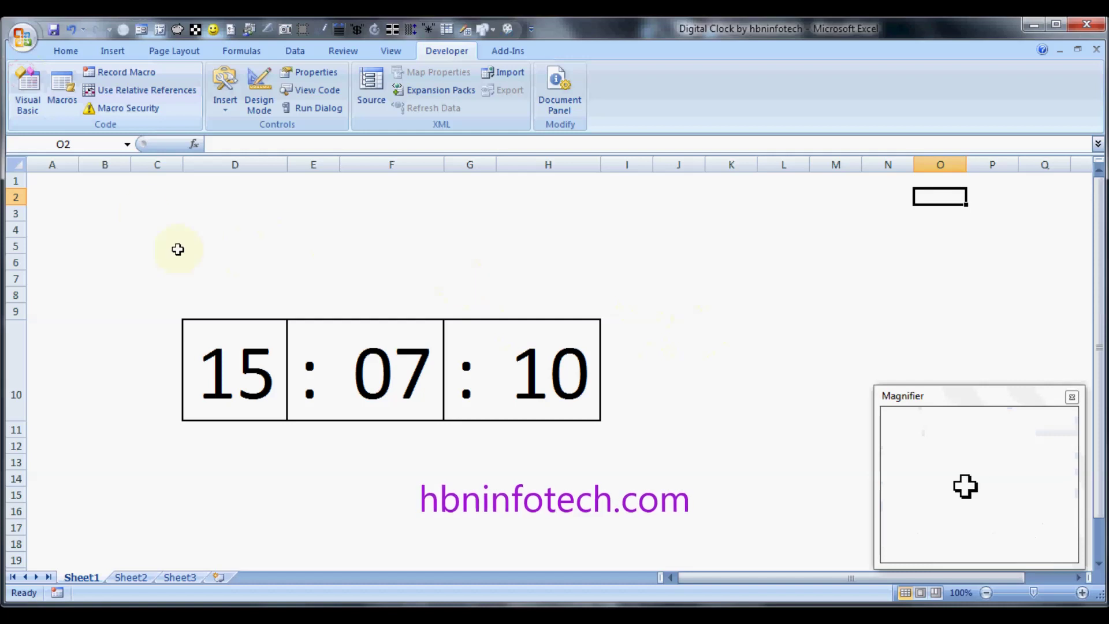
Step: Run the looped DigitalClock macro twice, advancing the clock to 15 : 07 : 54
left_click(64, 92)
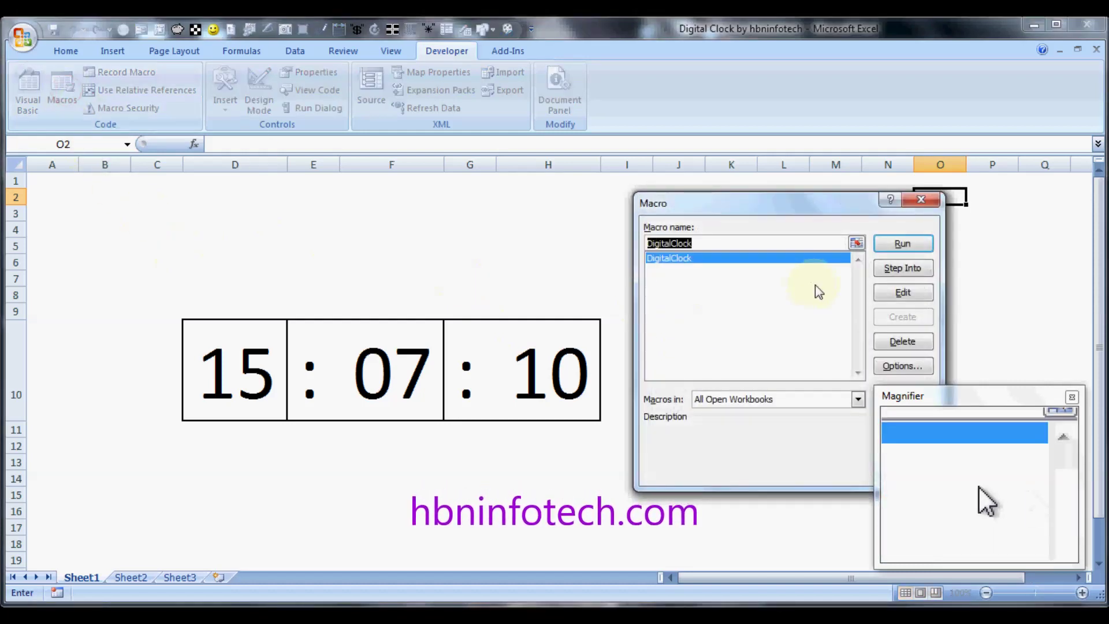
left_click(903, 244)
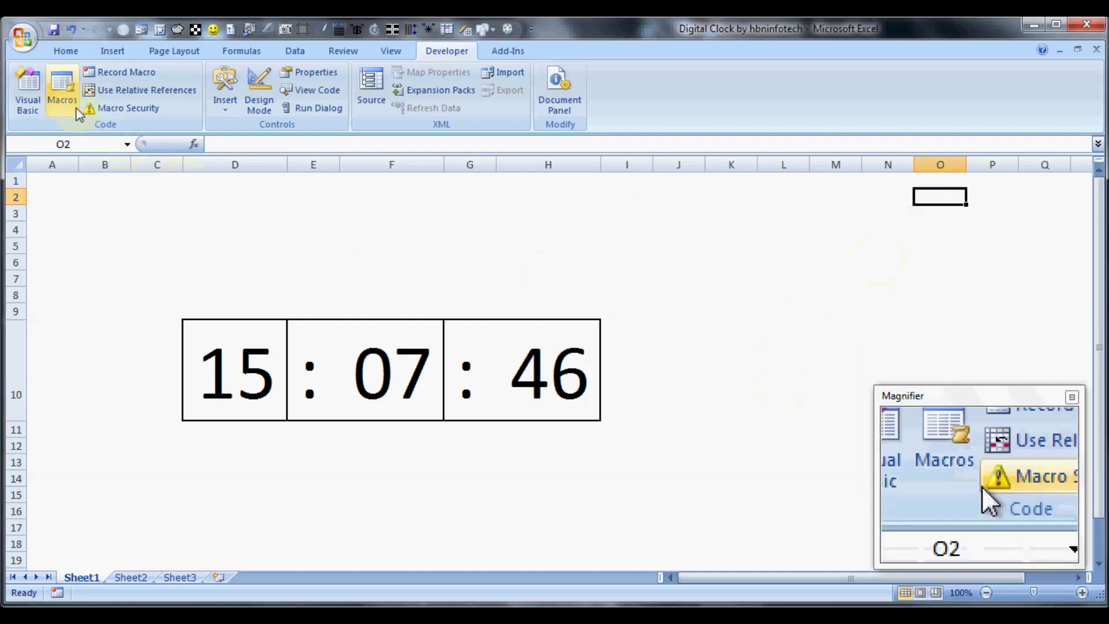
left_click(68, 98)
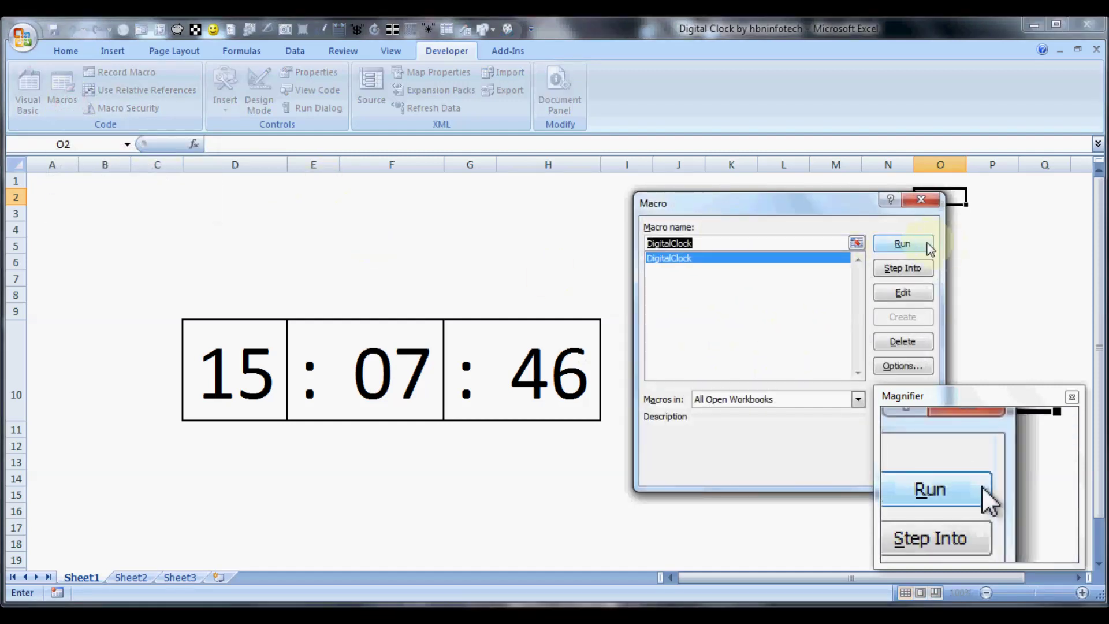
left_click(924, 244)
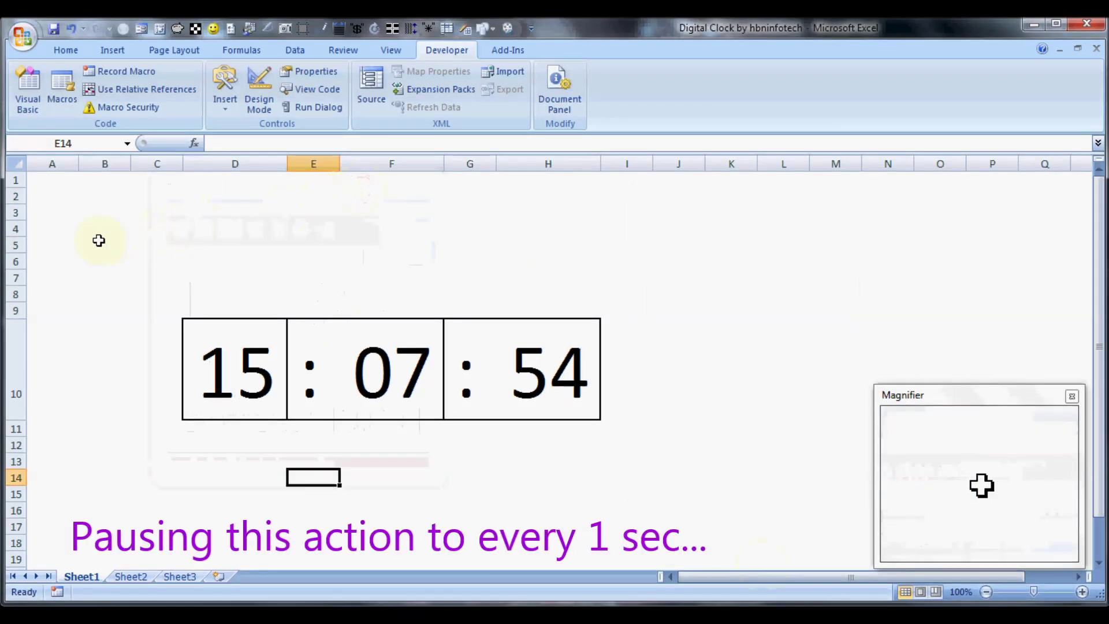
left_click(26, 92)
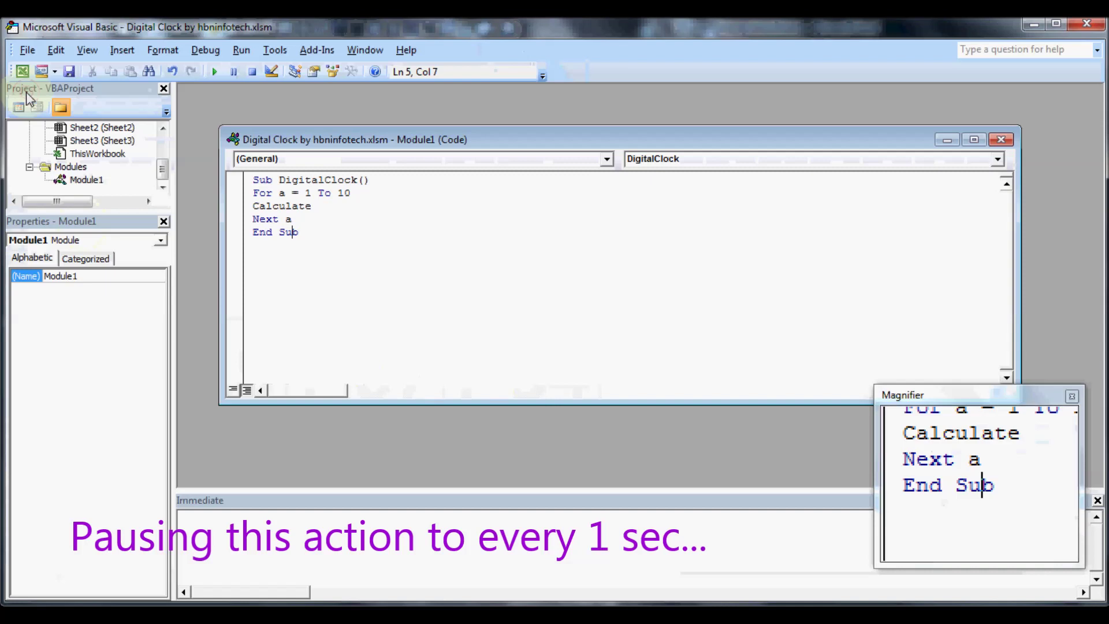
Step: Insert Application.Wait (Now + TimeValue("00:00:01")) as the first line inside the For loop
left_click(369, 195)
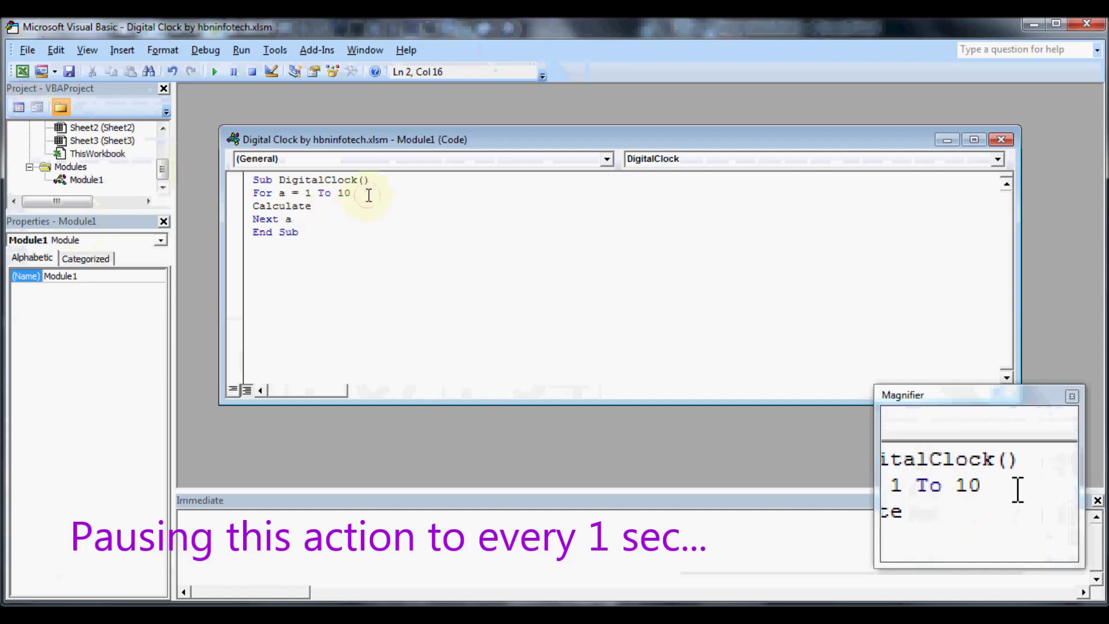
key("Return")
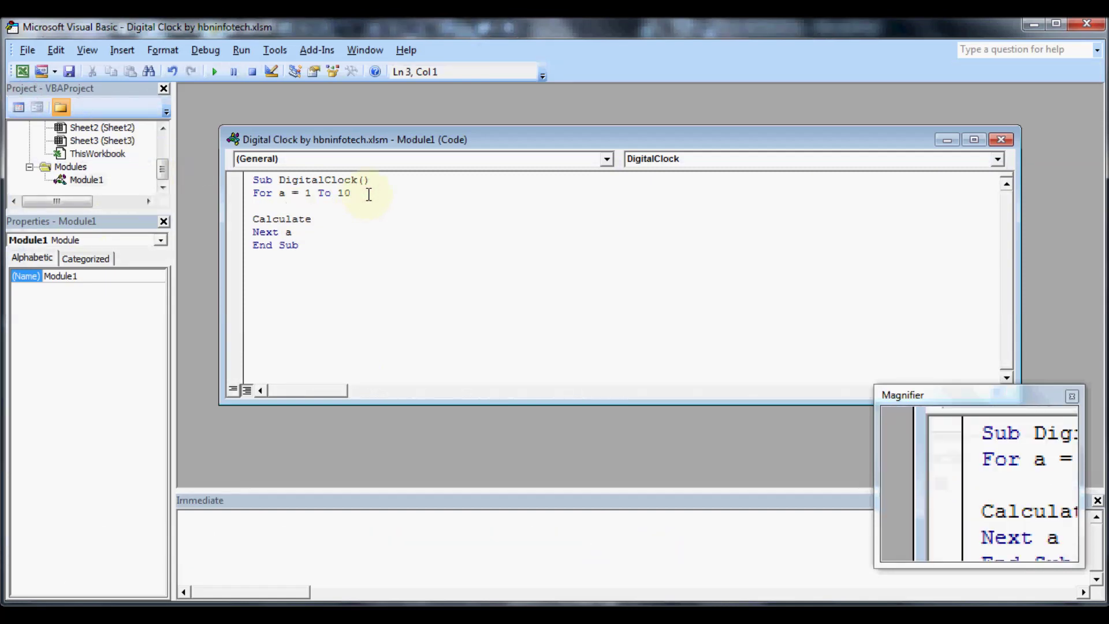
type("application.")
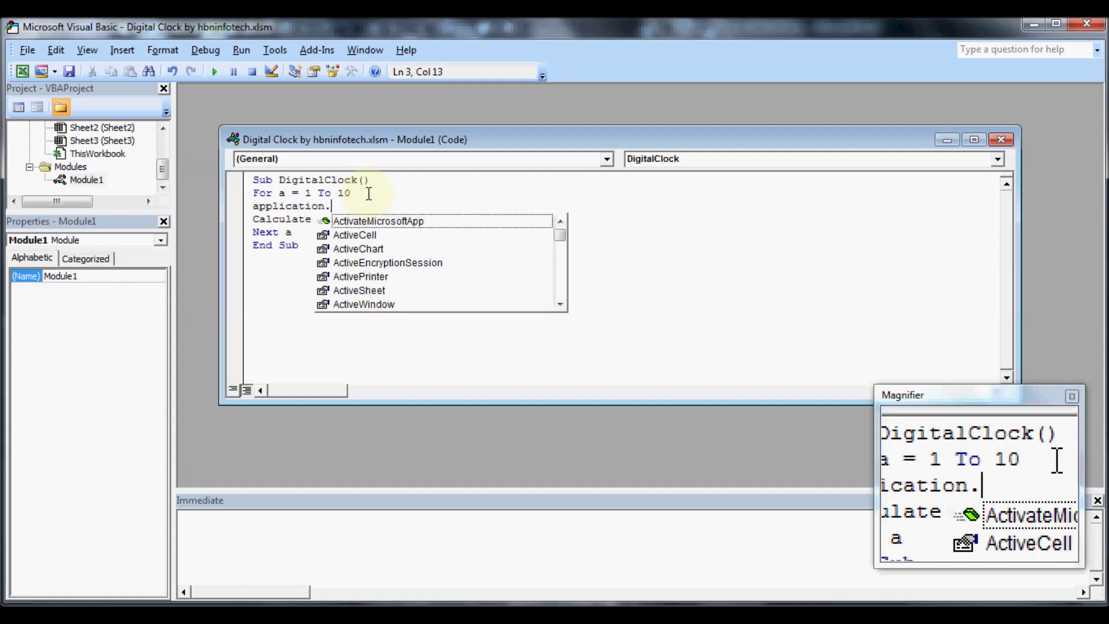
type("wait")
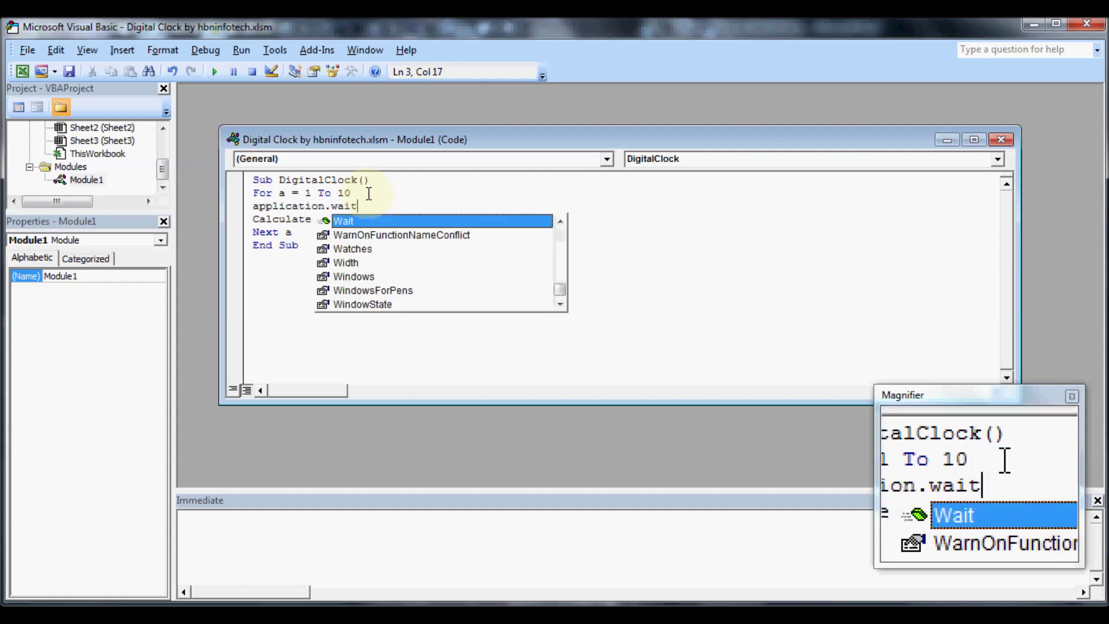
key("Tab")
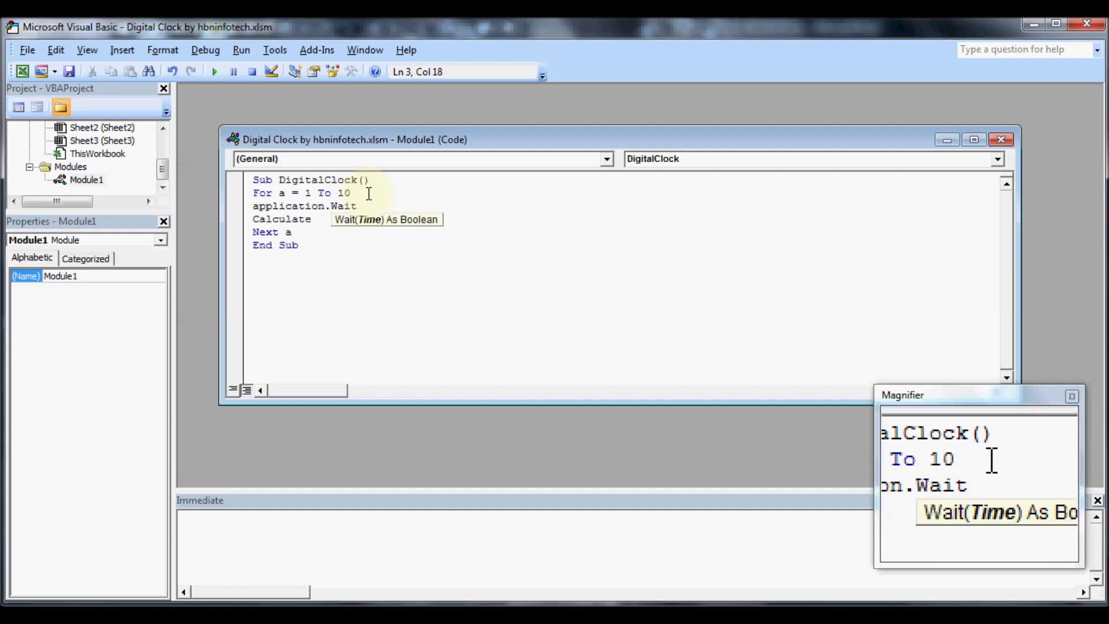
type("(now + timevalue(")
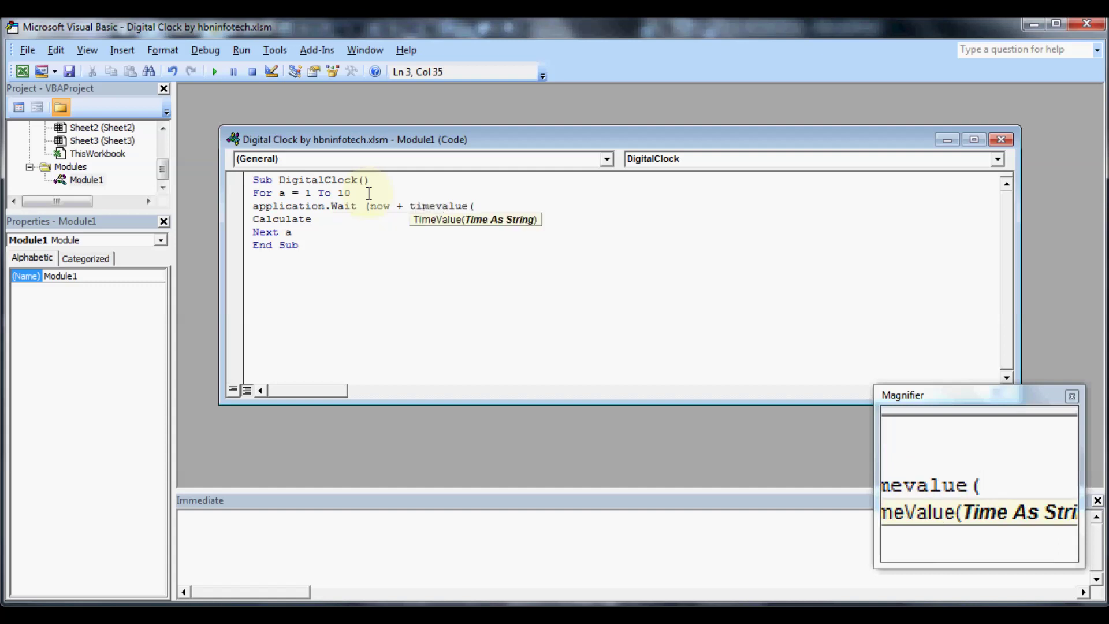
type("\"00:00")
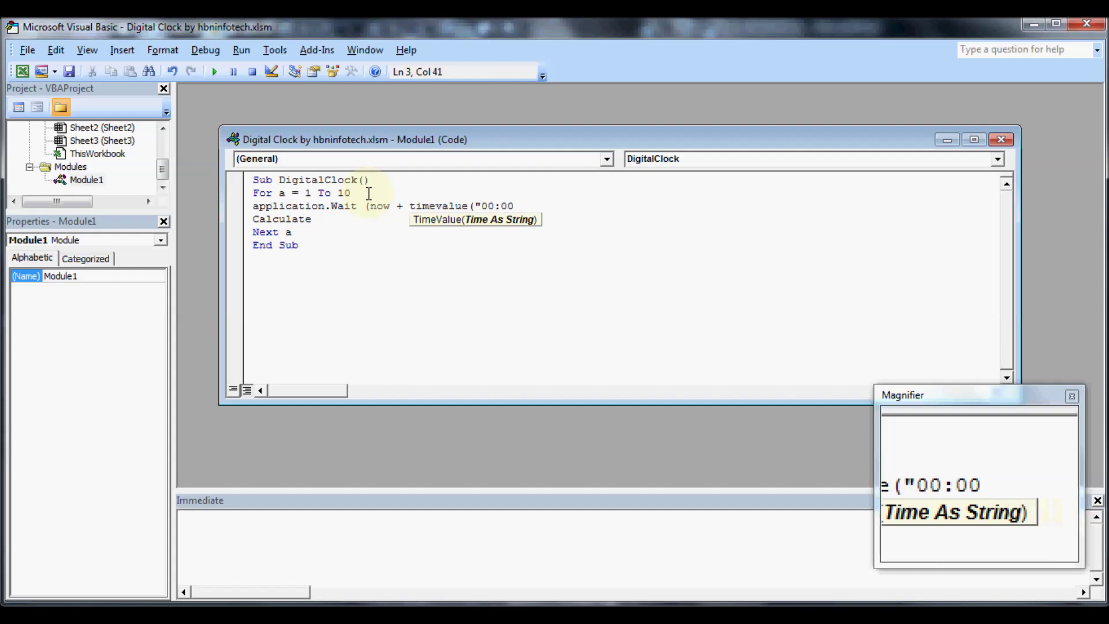
type(":01")
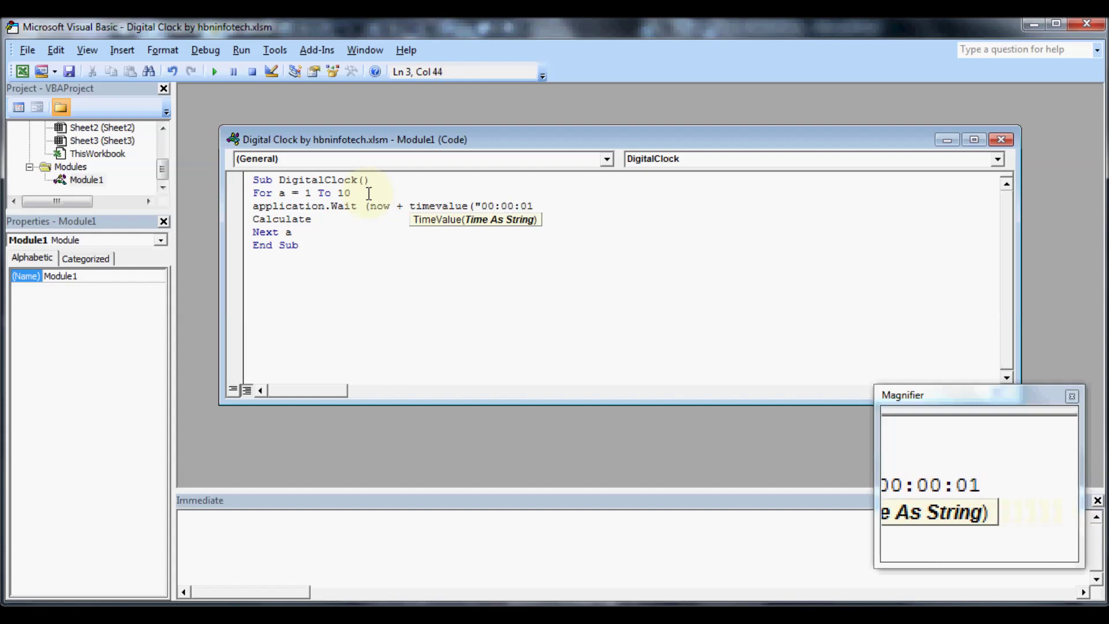
type("\"))")
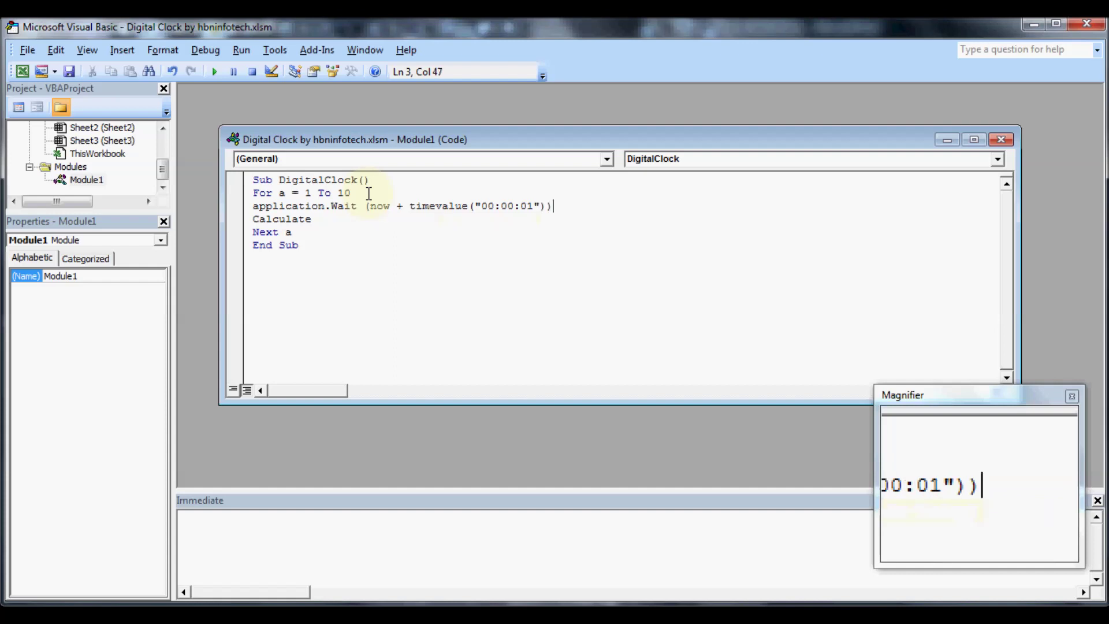
key("Down")
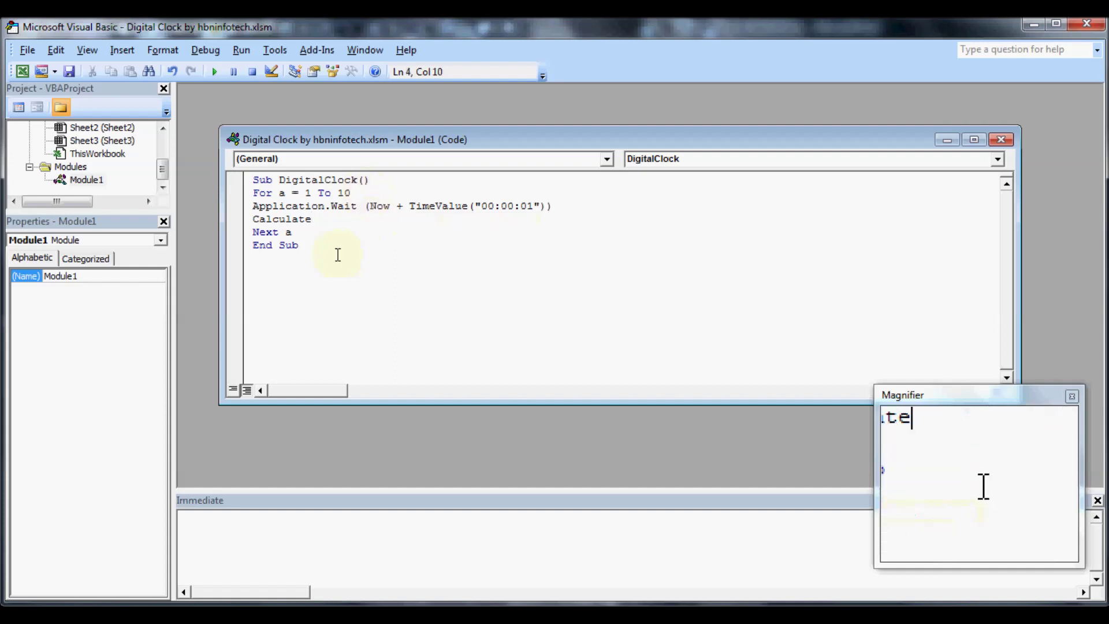
left_click(325, 245)
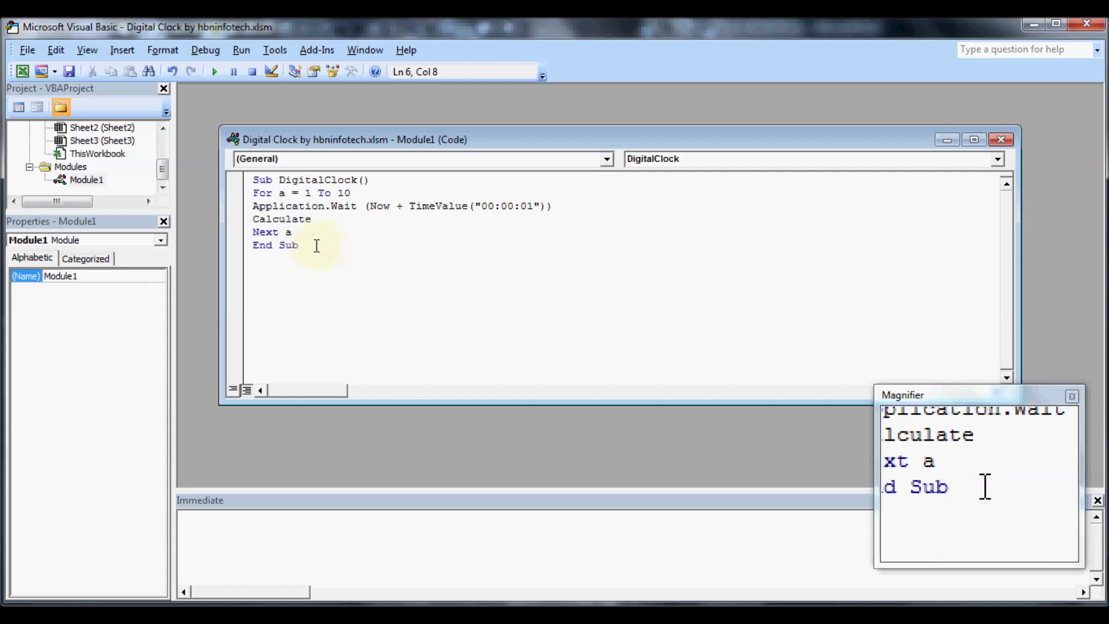
left_click(22, 74)
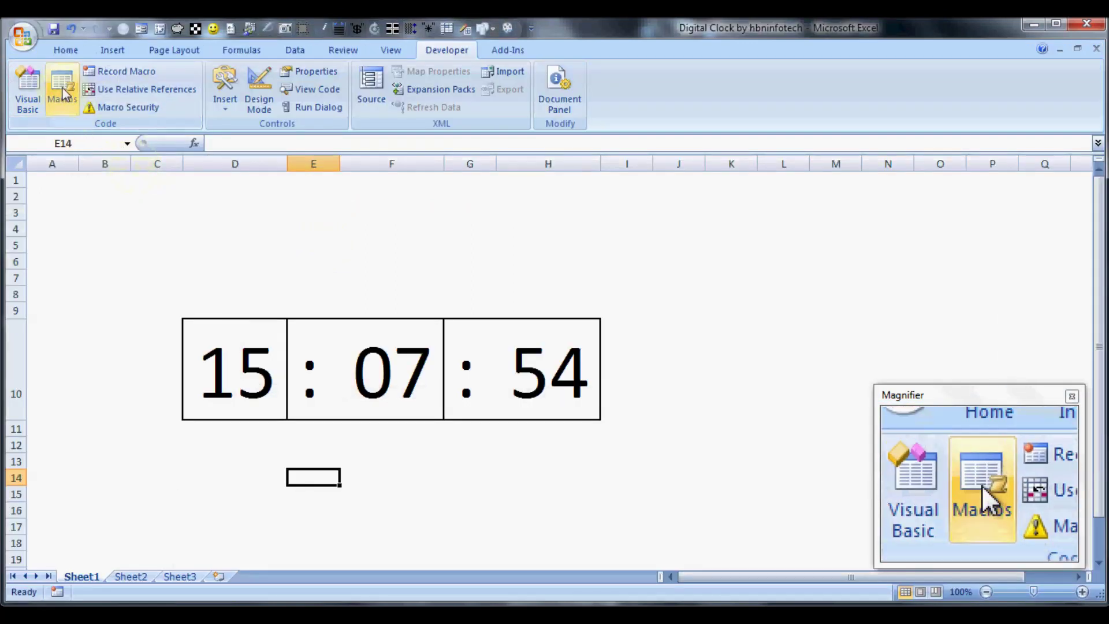
Step: Run the updated DigitalClock macro so the clock ticks each second, then go back to the code
left_click(68, 102)
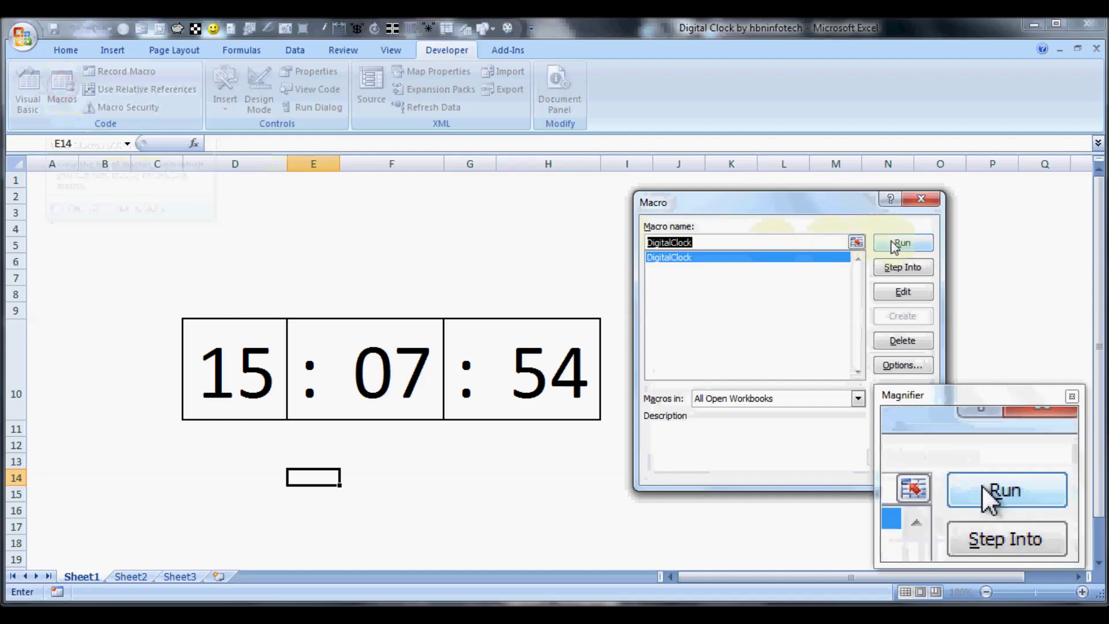
left_click(892, 243)
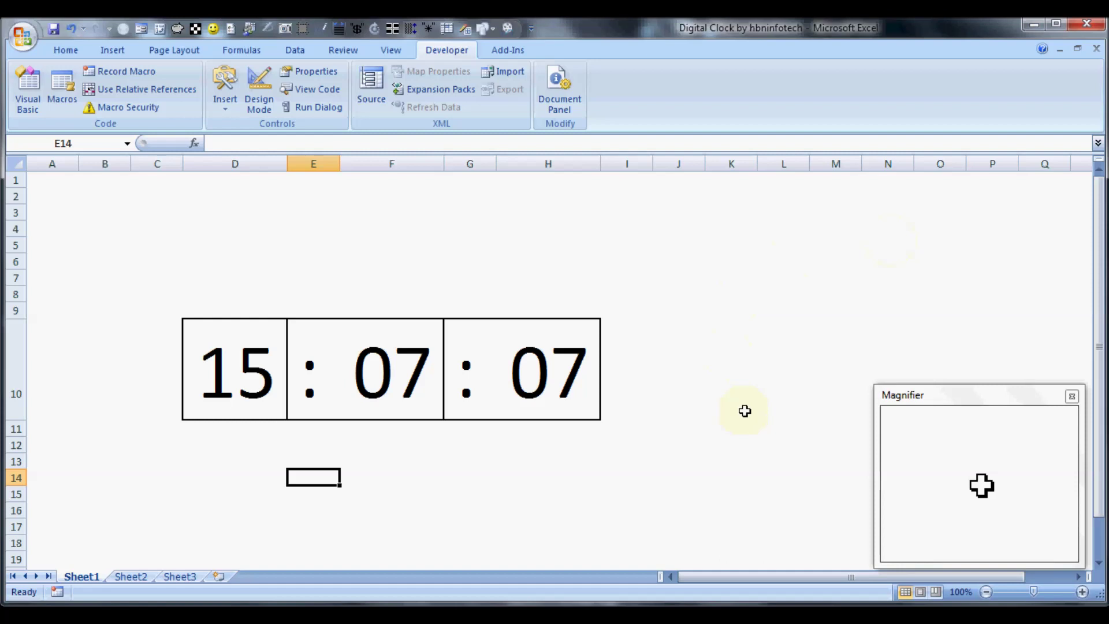
key("alt+F11")
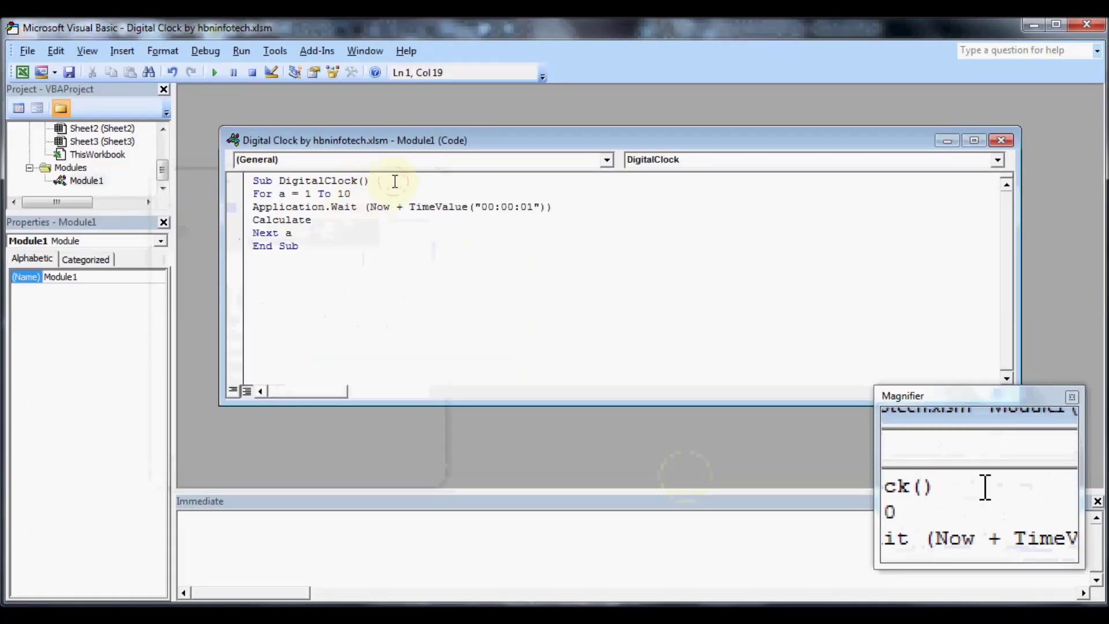
Step: Start a range("e10").Font line directly below Sub DigitalClock()
key("Return")
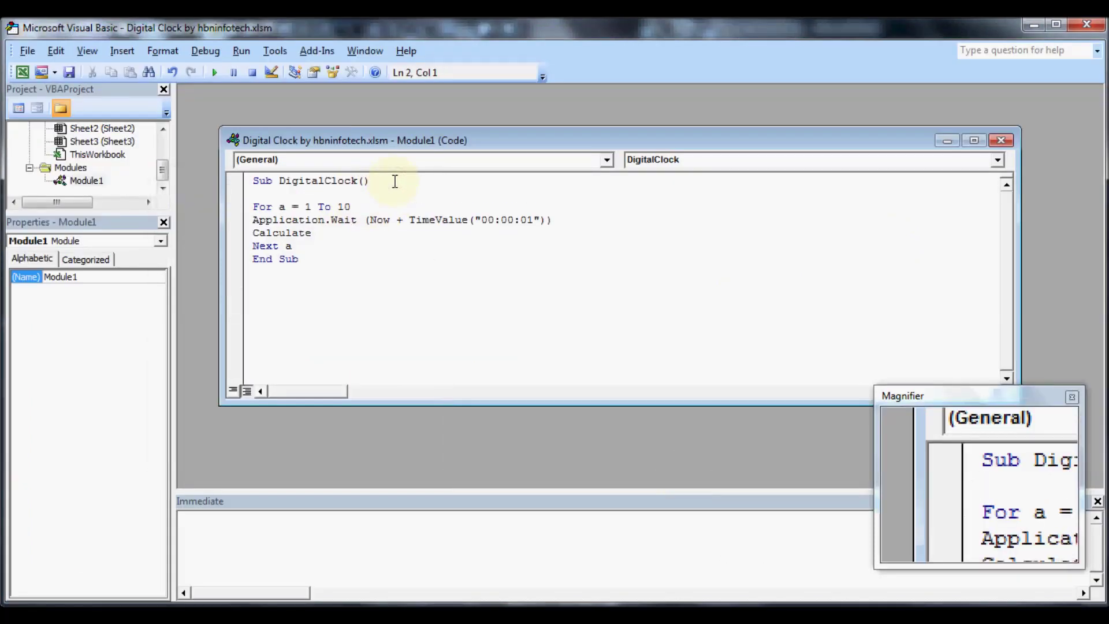
type("range")
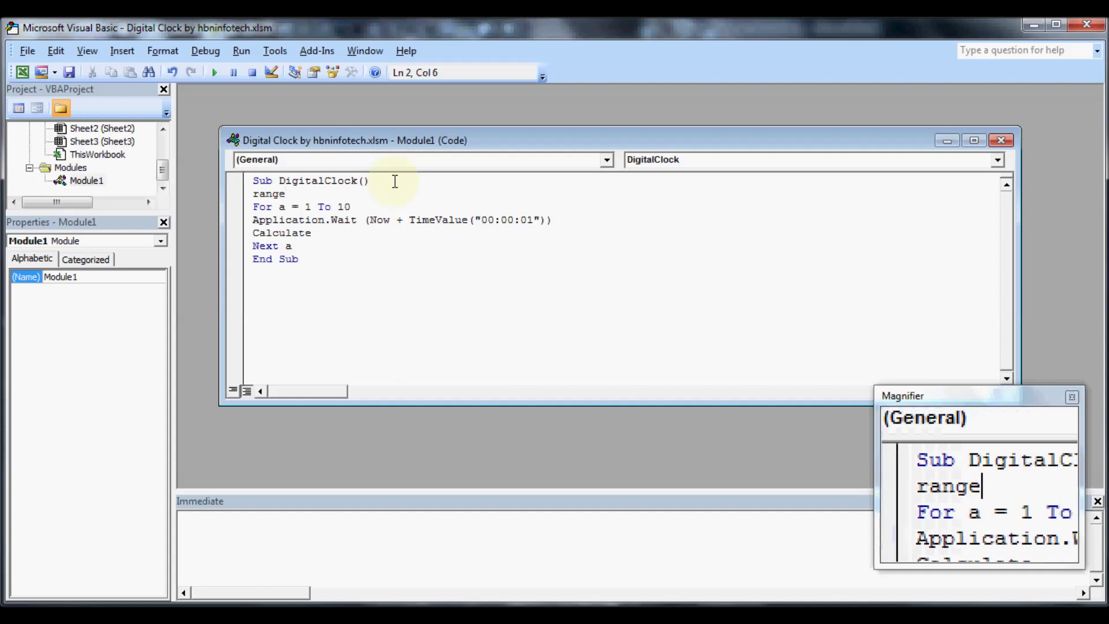
type("(\"e10\")")
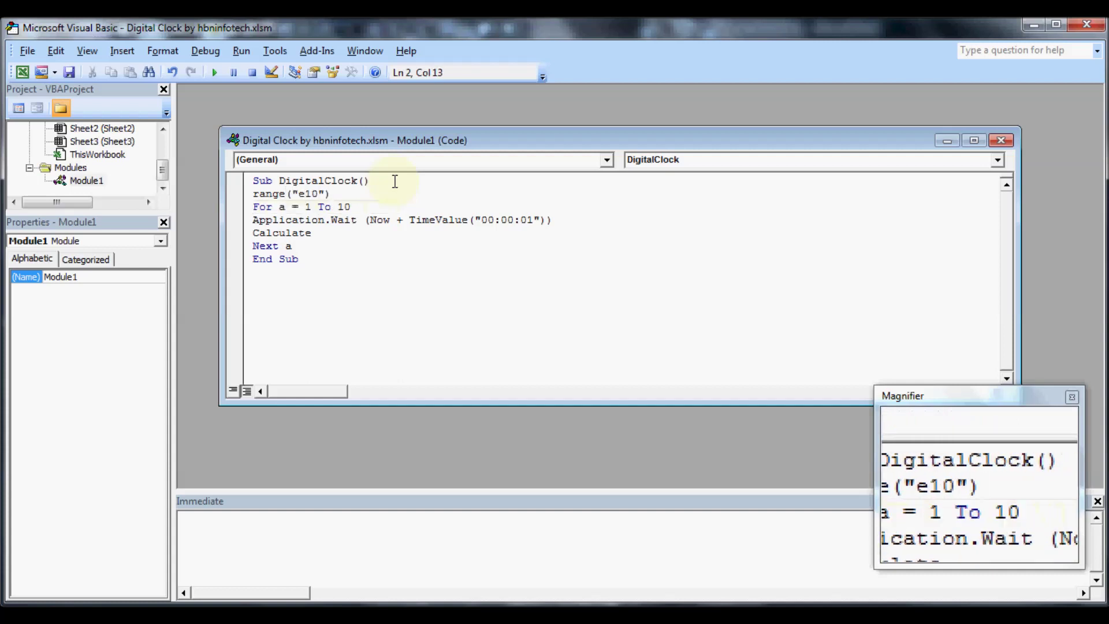
type(".font")
key("Tab")
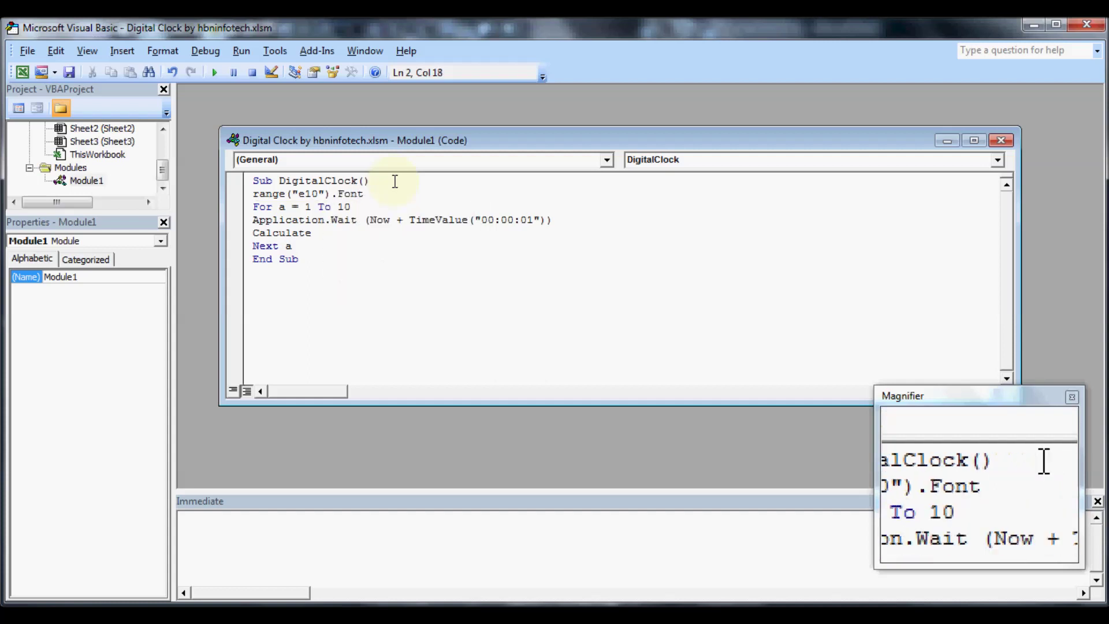
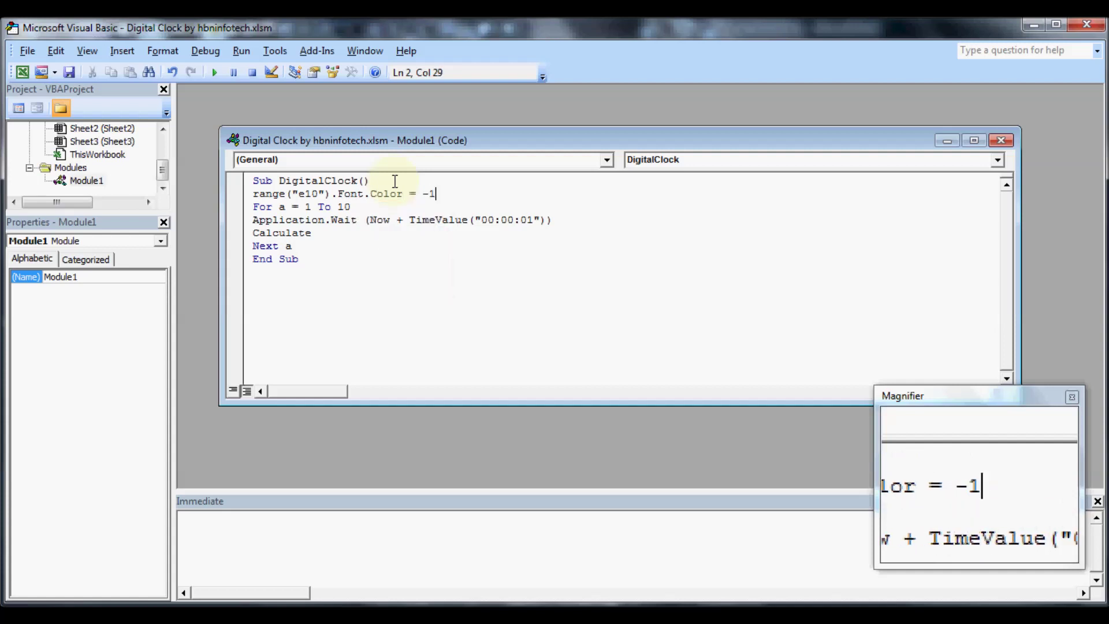
Step: Finish DigitalClock's line setting E10's font colour to -16776961, then return to the clock sheet
type("6776")
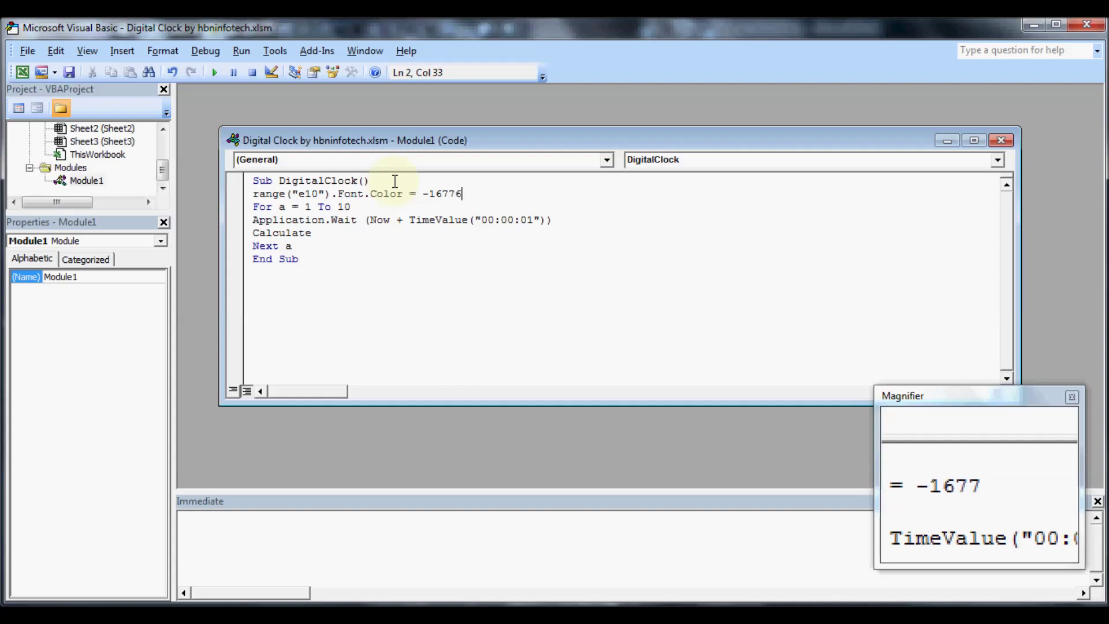
type("961")
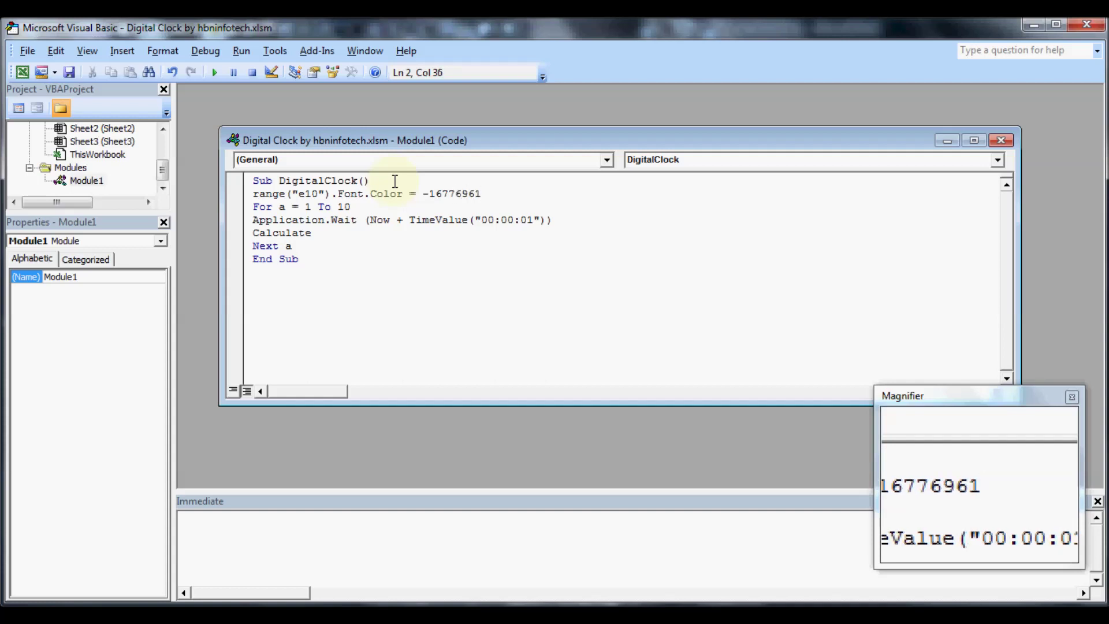
key("Down")
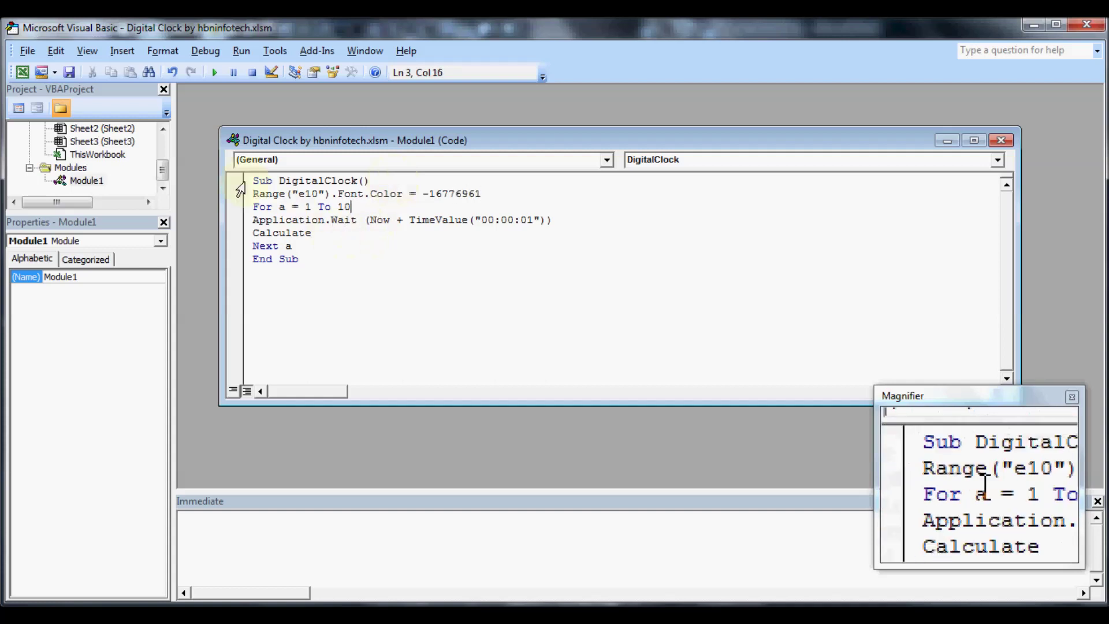
left_click(22, 72)
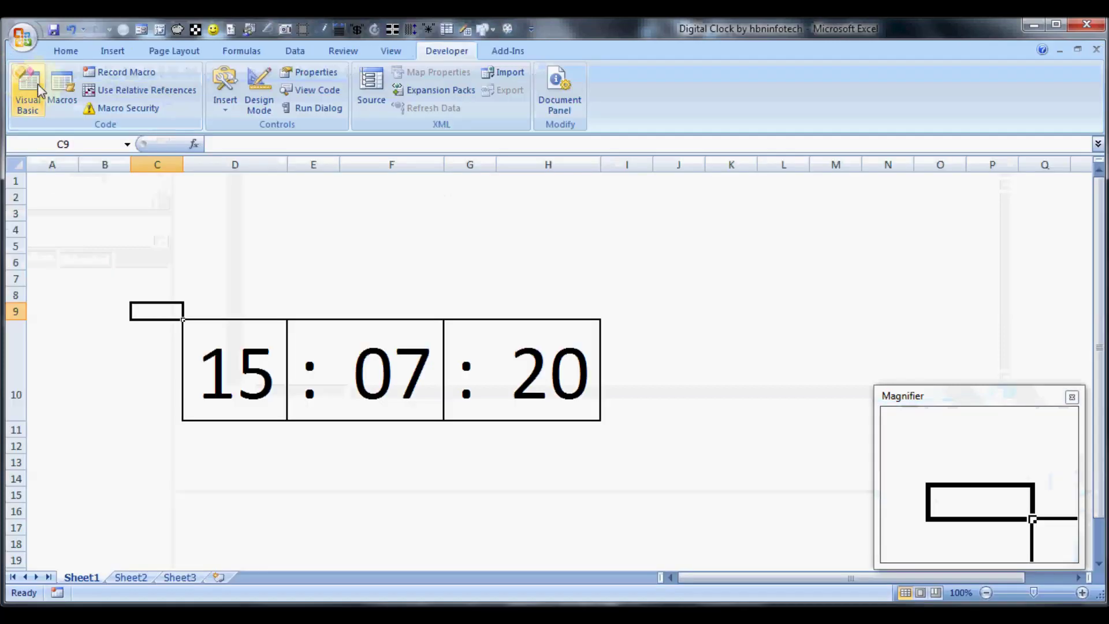
Step: Run DigitalClock so the clock ticks to 15:07:44 with a red colon, then reopen the code
left_click(64, 87)
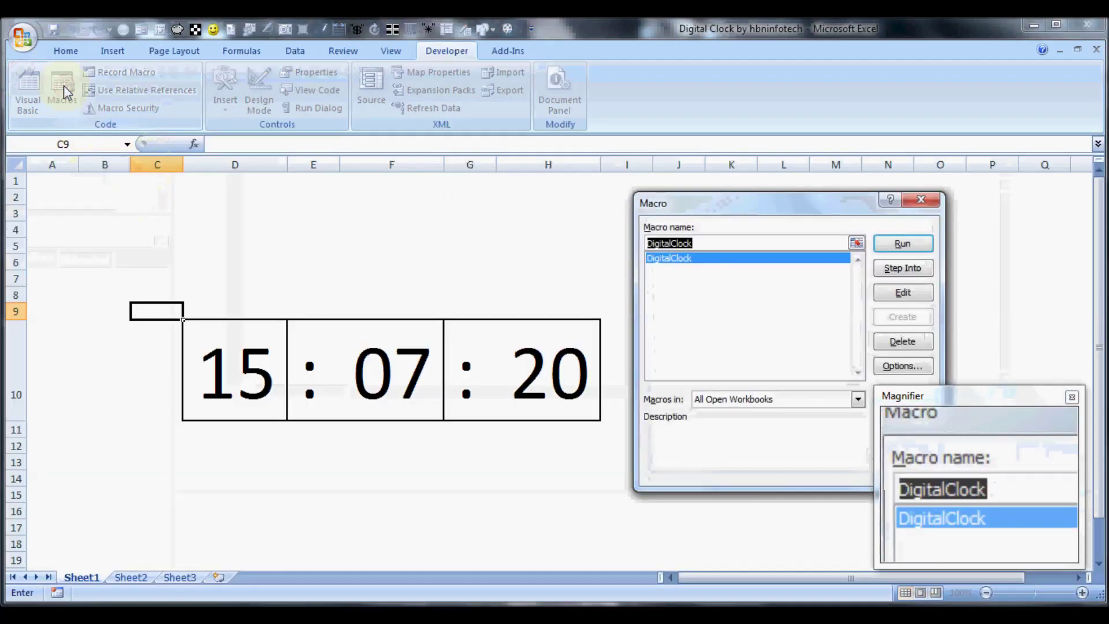
left_click(904, 247)
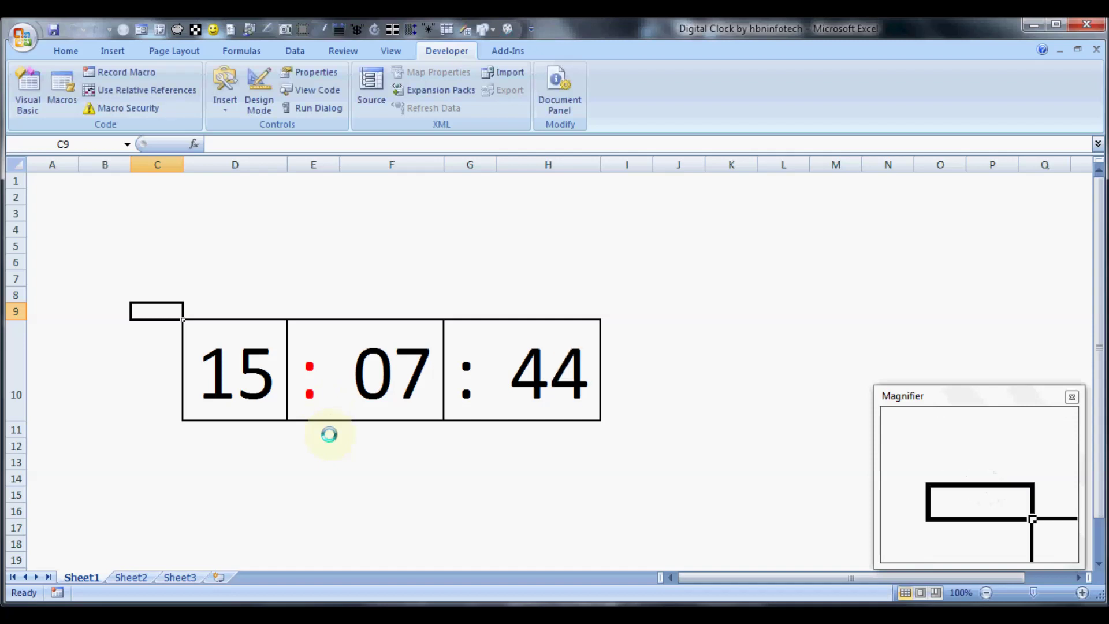
left_click(32, 103)
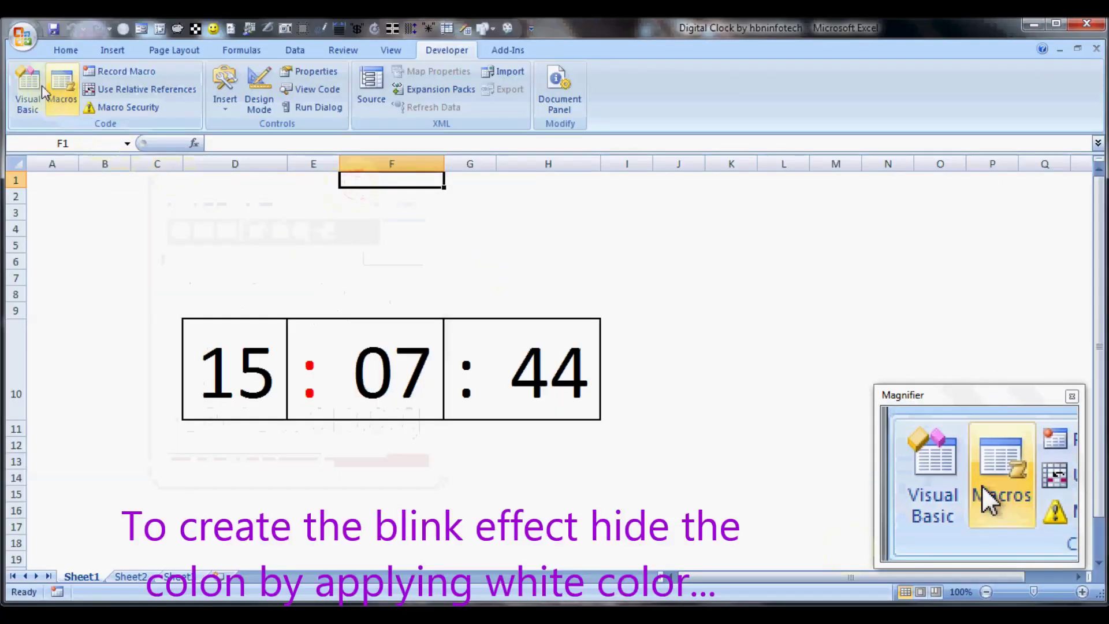
left_click(29, 92)
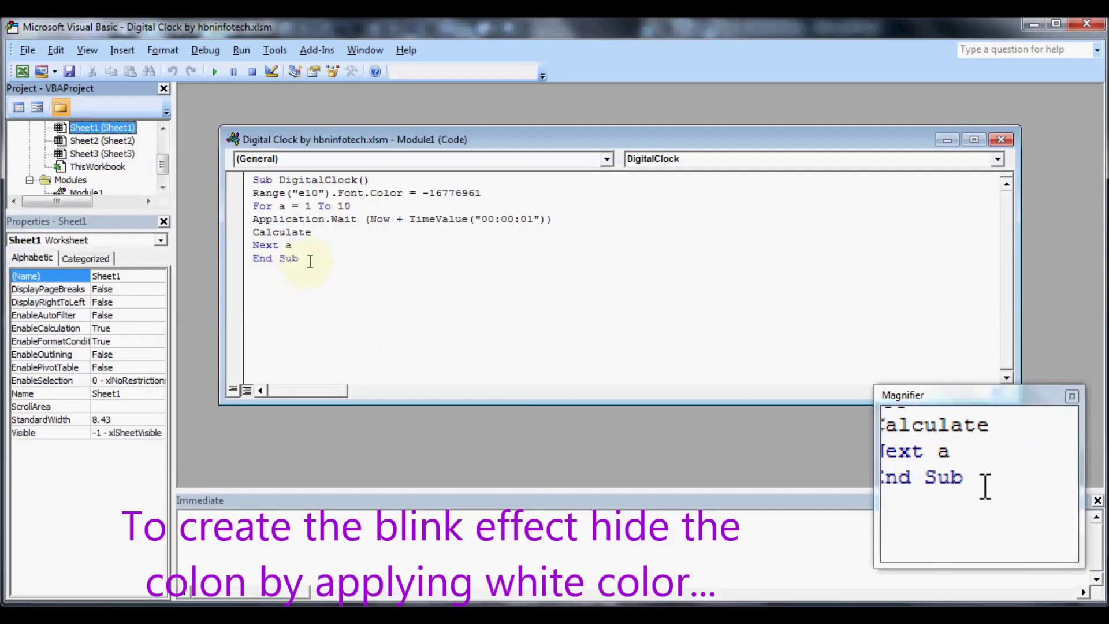
Step: Write a Sub test() macro setting Range("e10").Font.ThemeColor = xlThemeColorDark1, then return to Excel
left_click(310, 261)
key("Return")
key("Return")
type("sub")
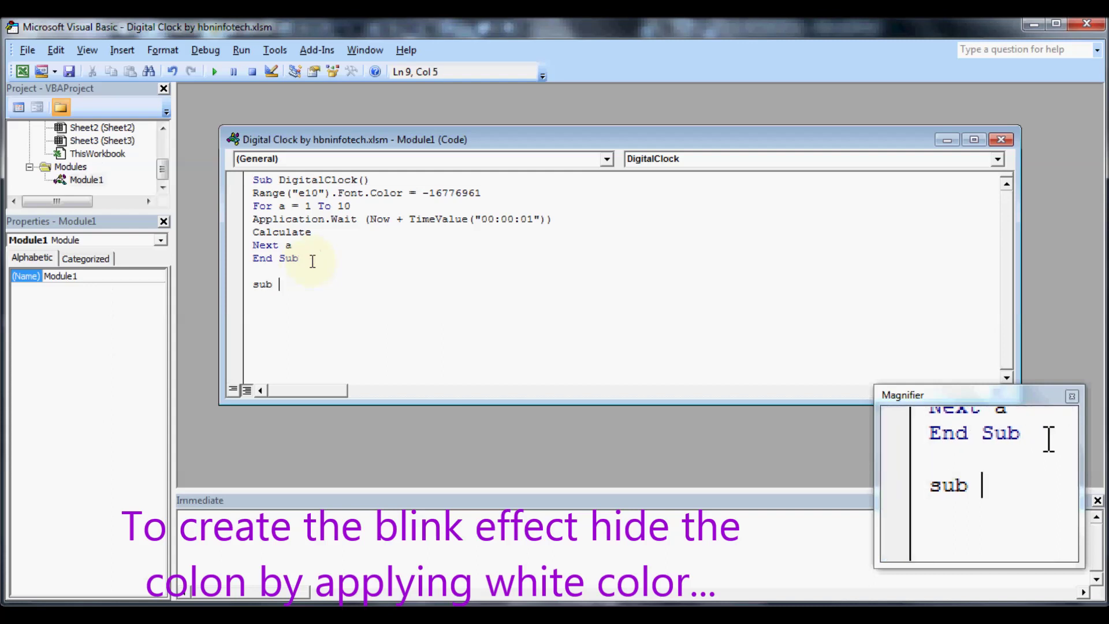
type(" test")
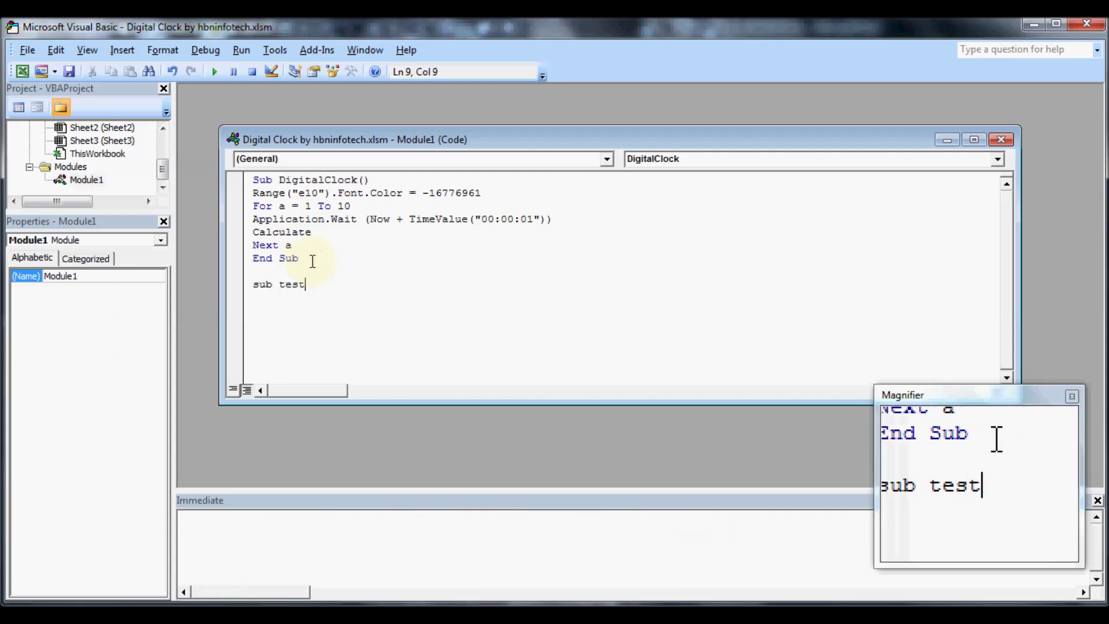
type("()")
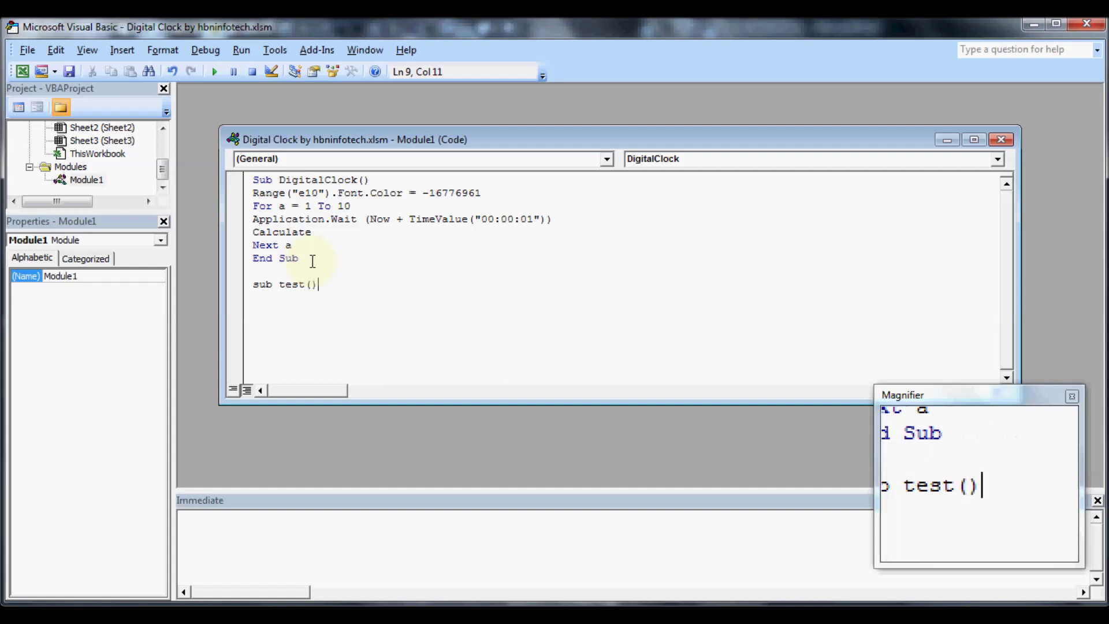
key("Return")
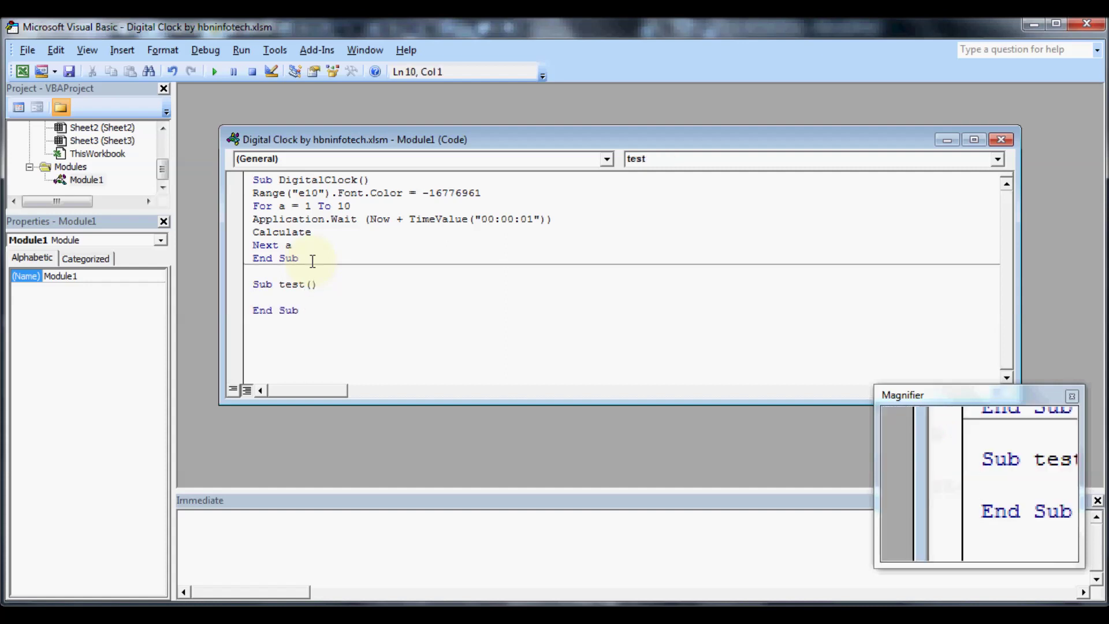
type("range(")
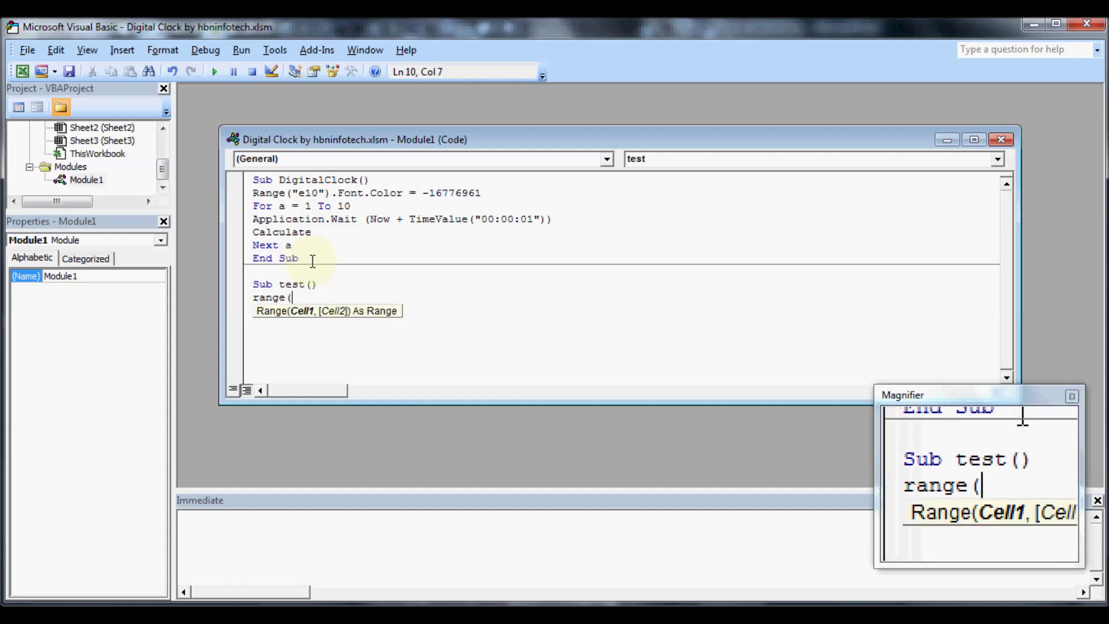
type("\"e10")
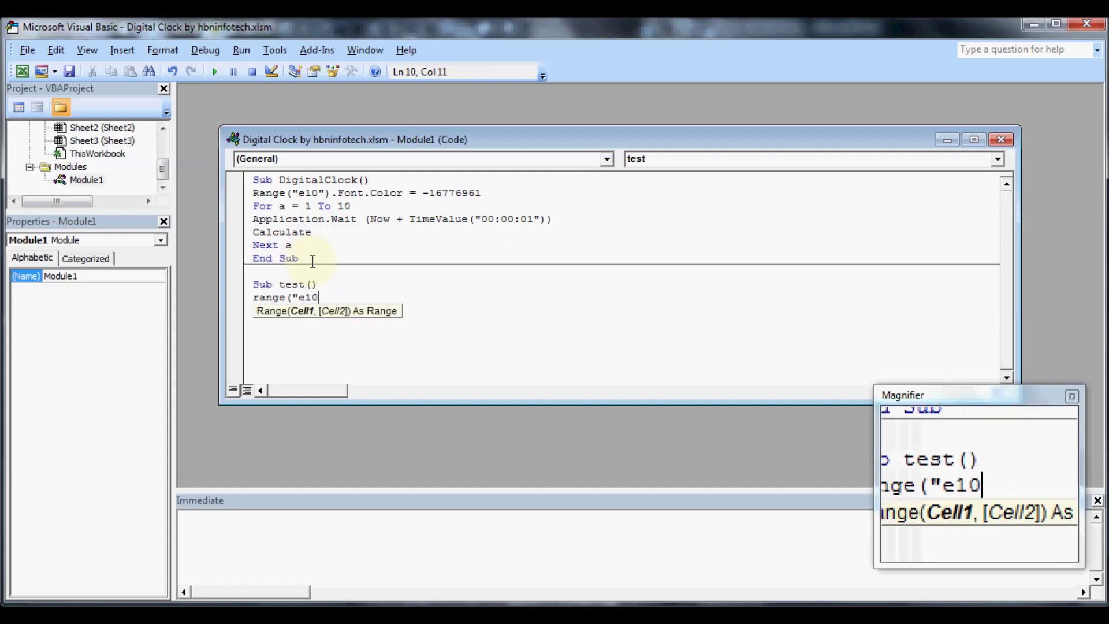
type("\")")
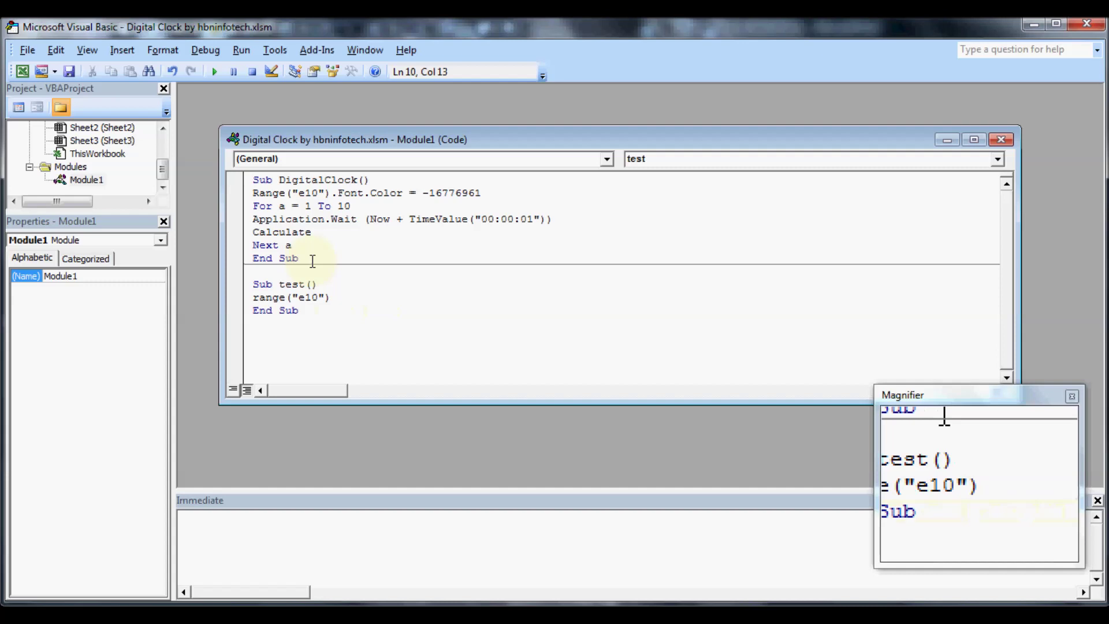
type(".font")
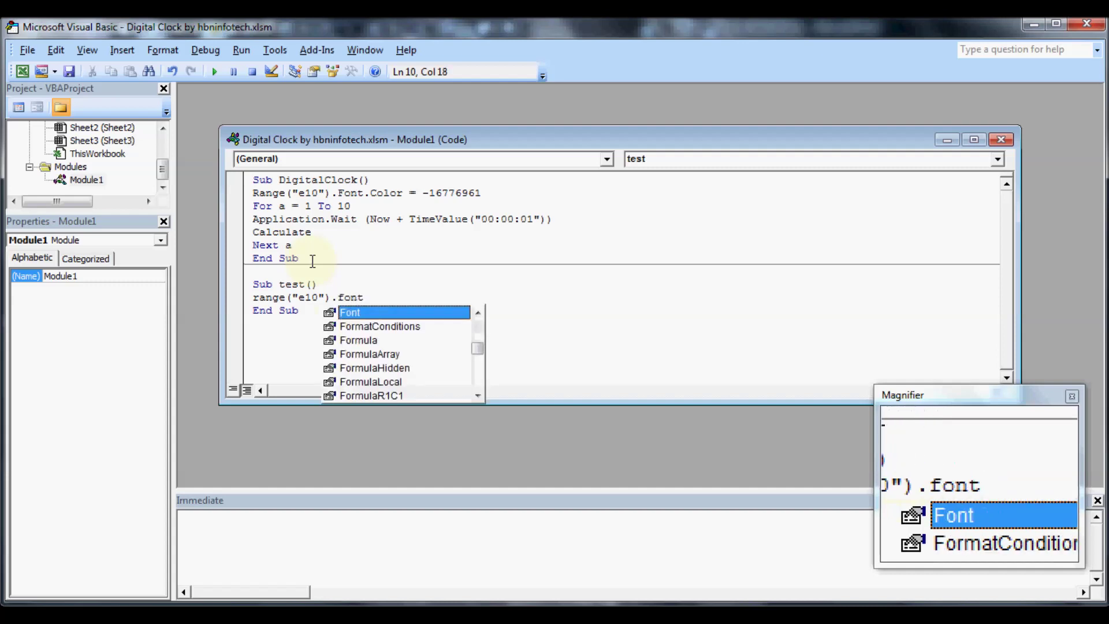
key("Tab")
type(".th")
key("Tab")
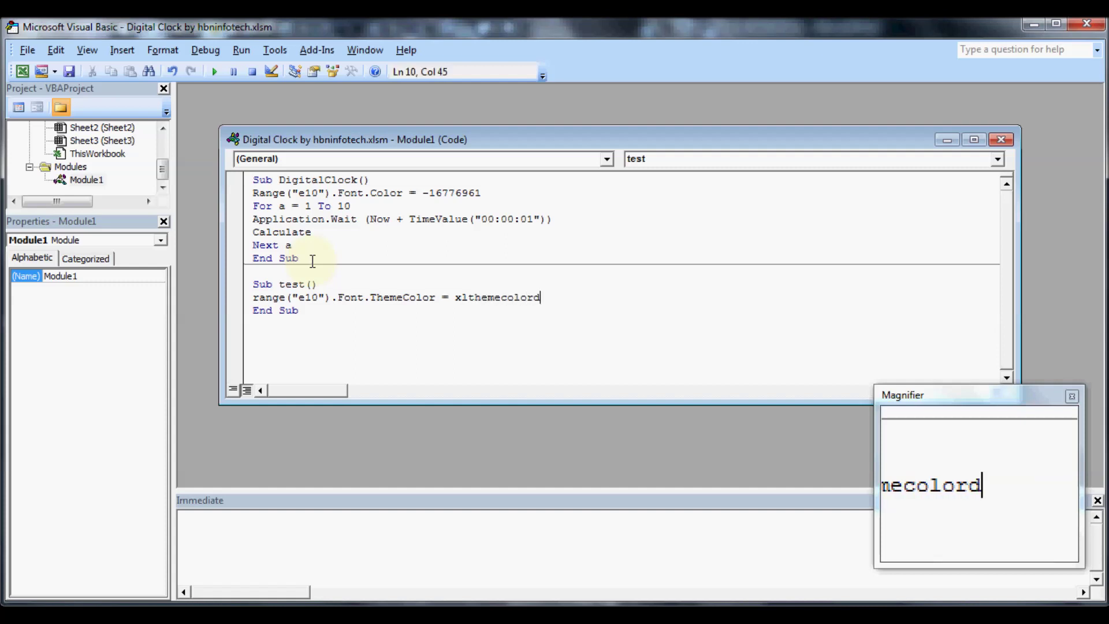
type("ark1")
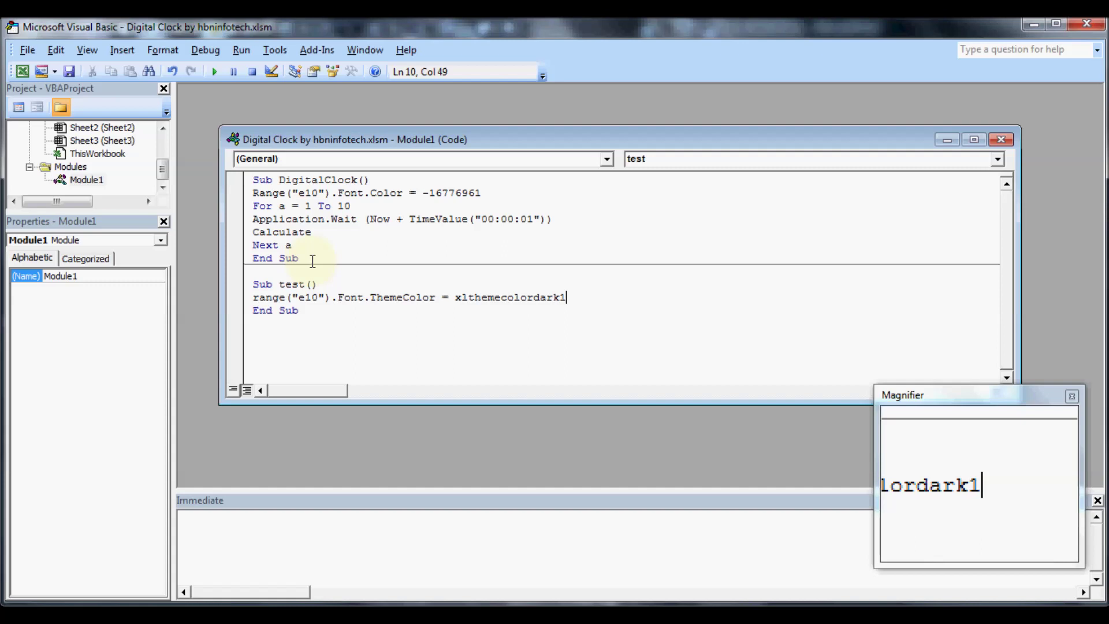
key("Down")
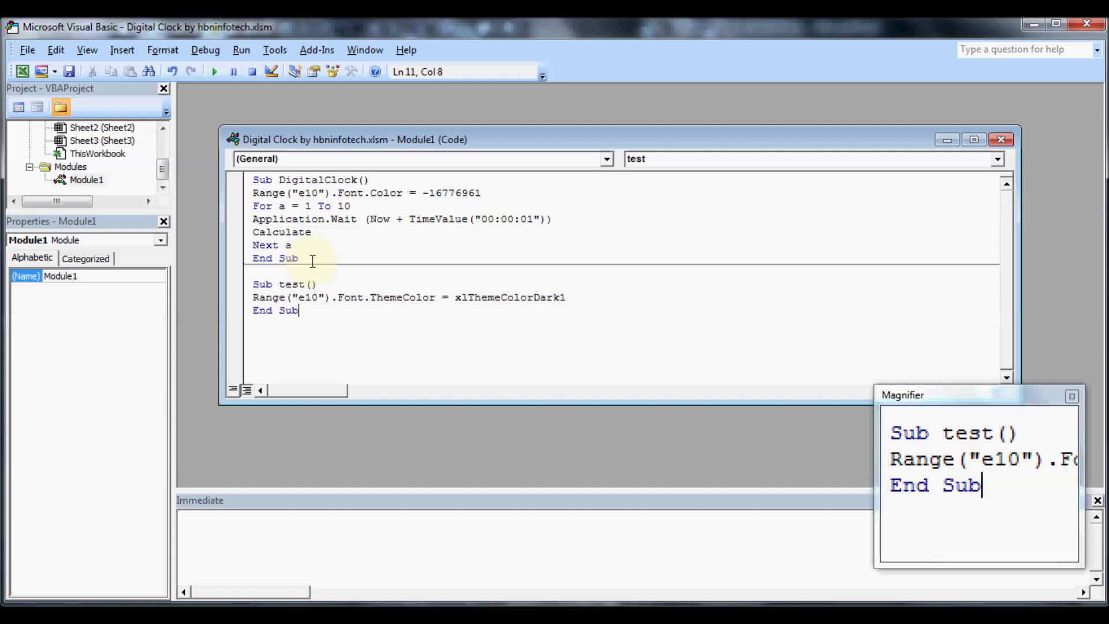
left_click(21, 73)
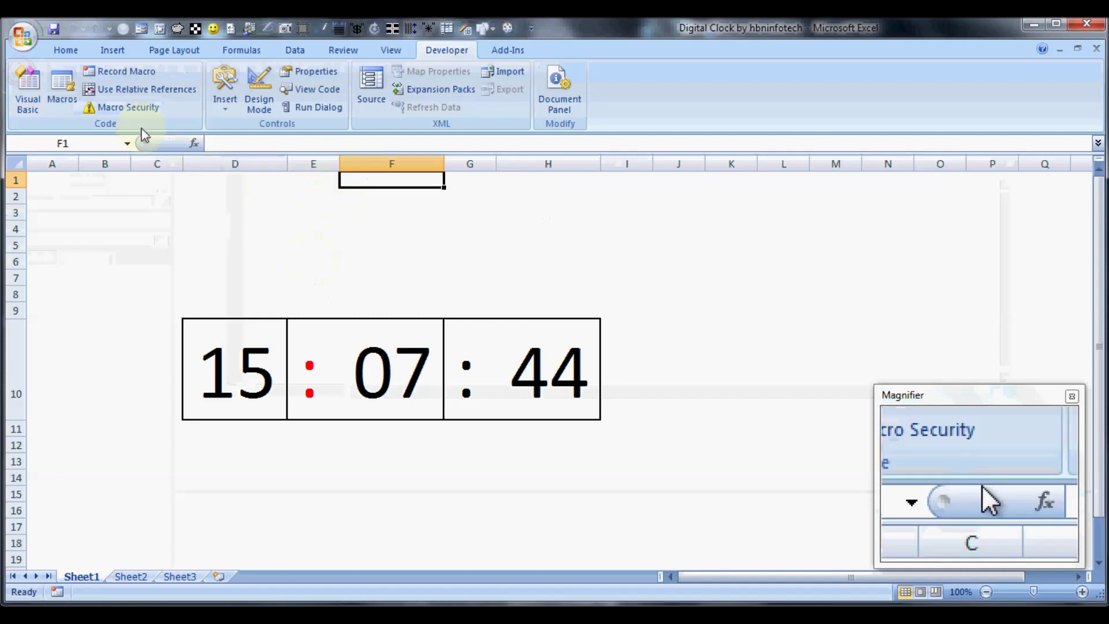
Step: Run the test macro twice to hide E10's colon, then reopen the macro code
left_click(74, 94)
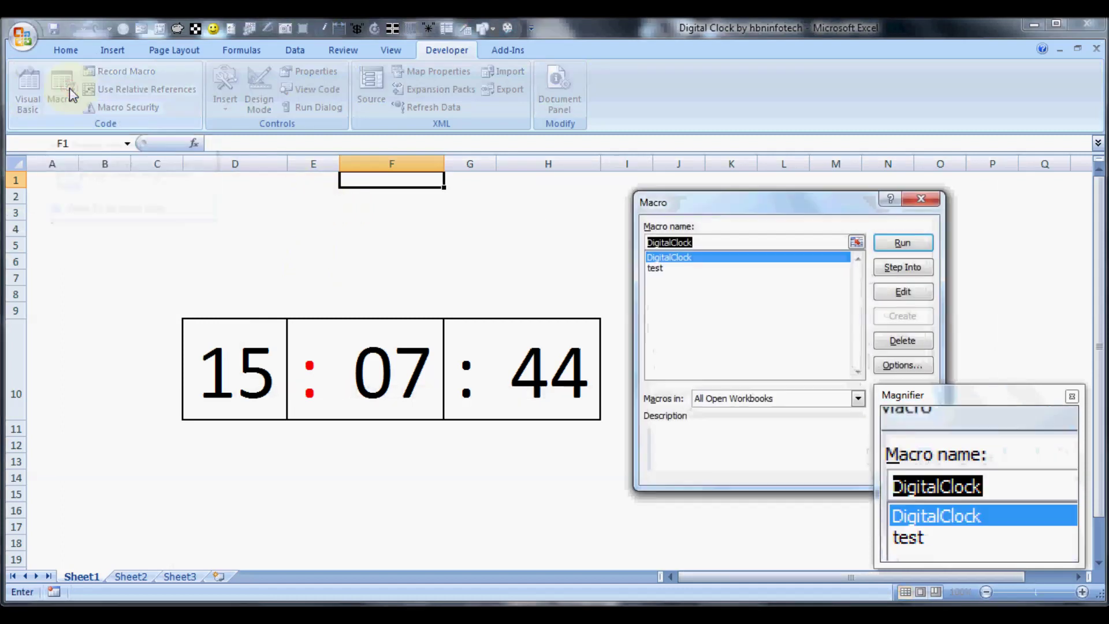
left_click(658, 269)
left_click(894, 242)
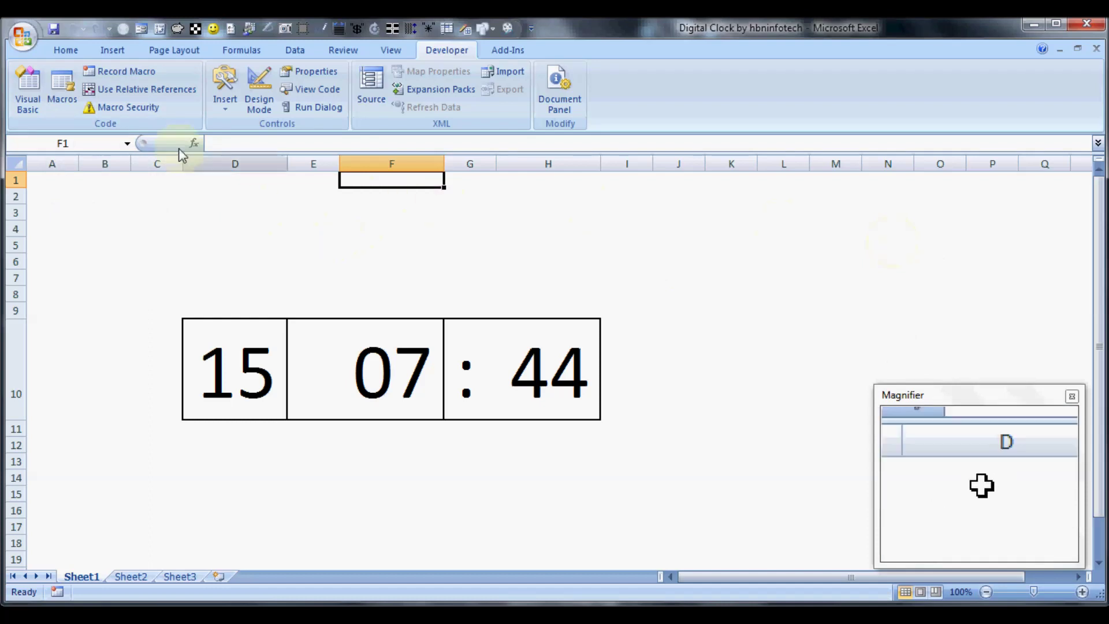
left_click(72, 109)
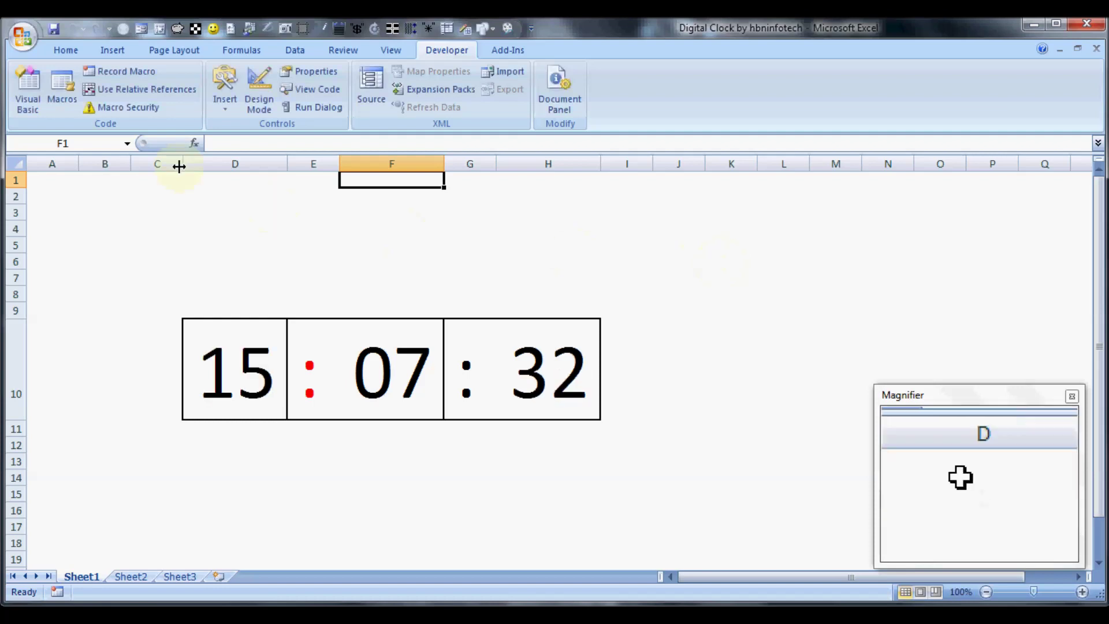
left_click(70, 101)
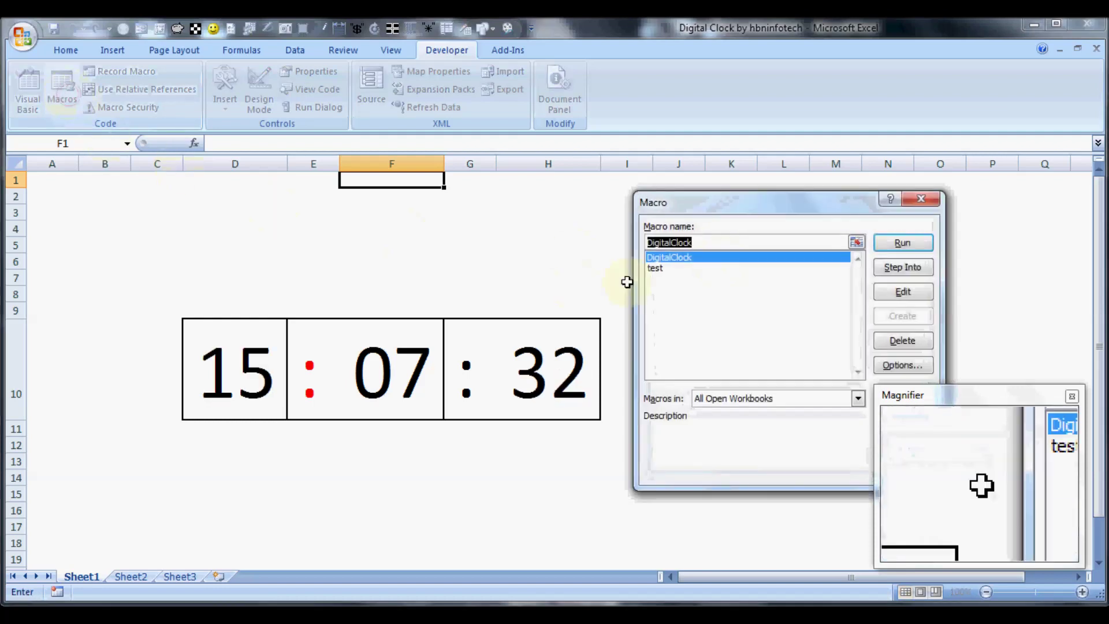
left_click(662, 269)
left_click(902, 243)
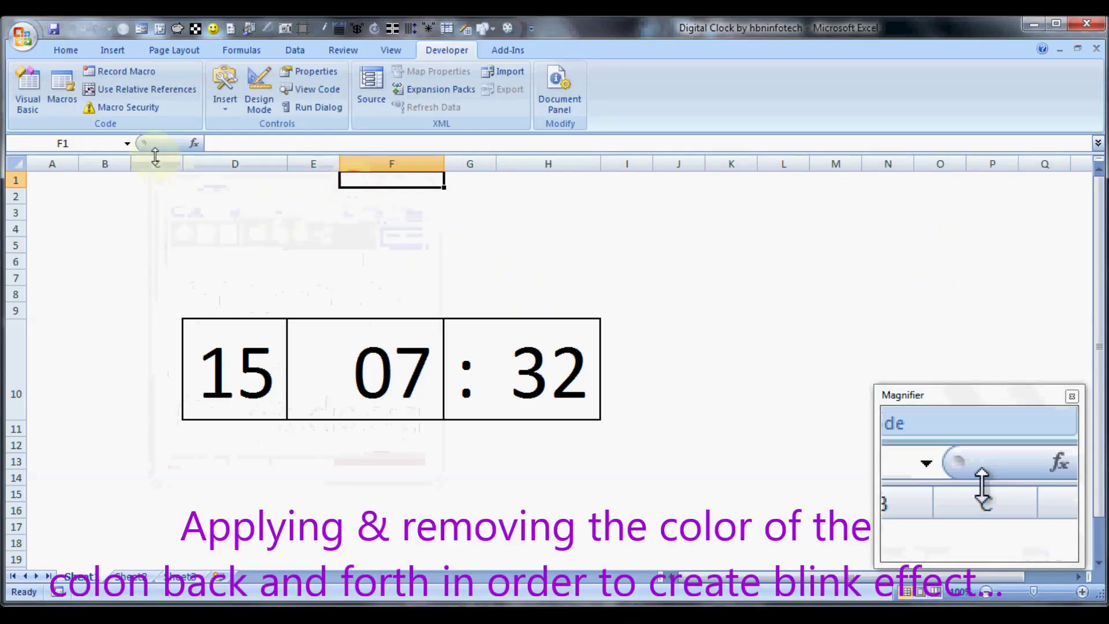
left_click(28, 89)
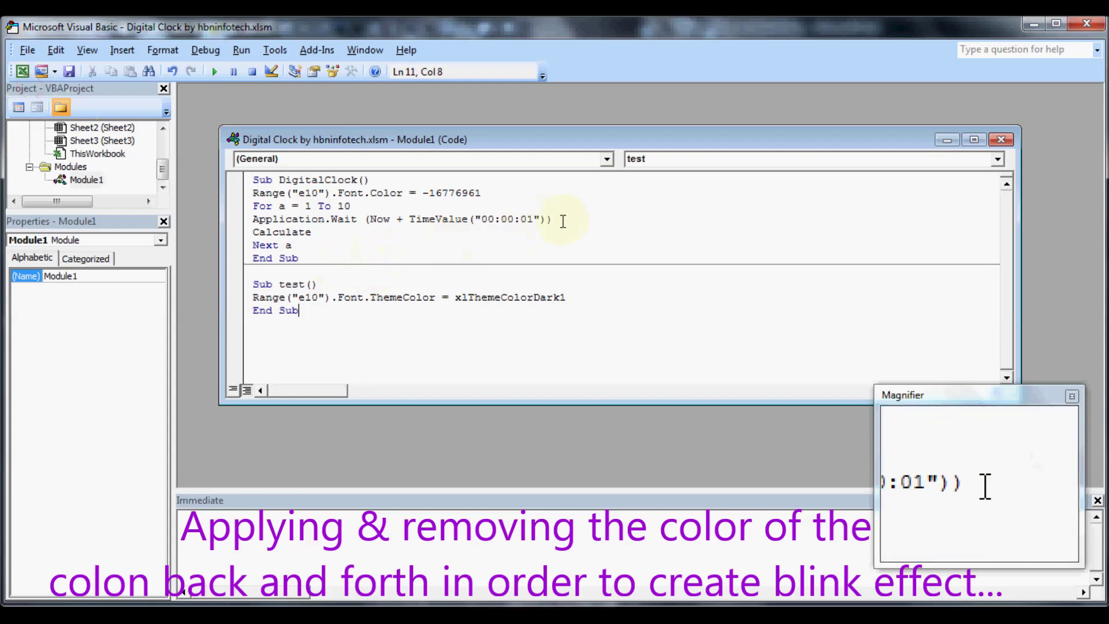
Step: Copy DigitalClock's one-second Application.Wait line below the xlThemeColorDark1 line in test
left_click_drag(553, 219, 252, 218)
right_click(293, 221)
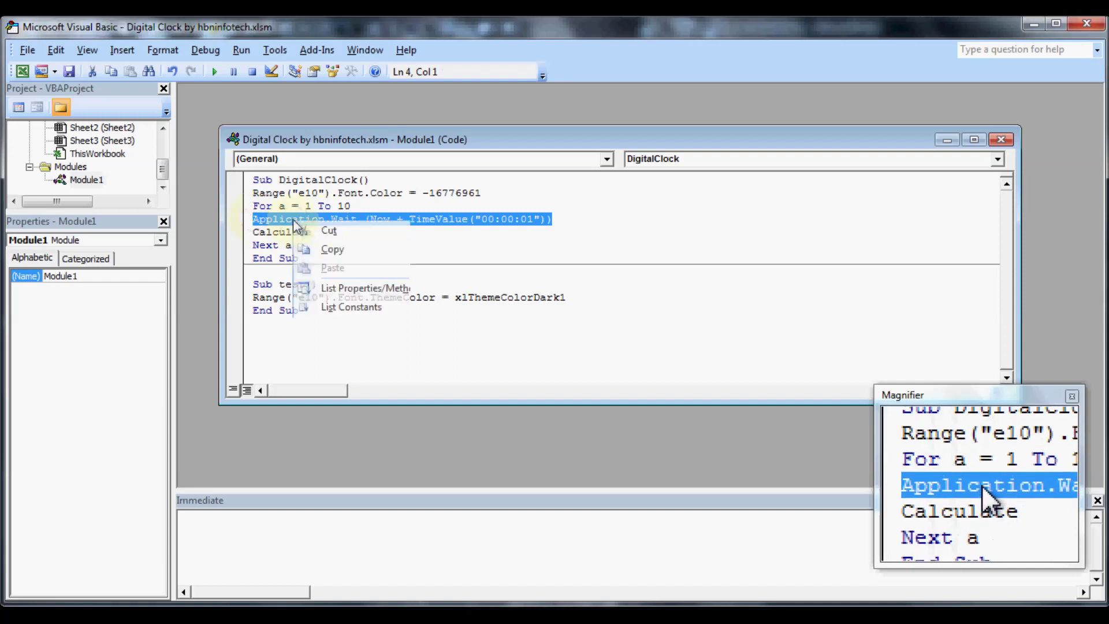
left_click(329, 251)
left_click(574, 298)
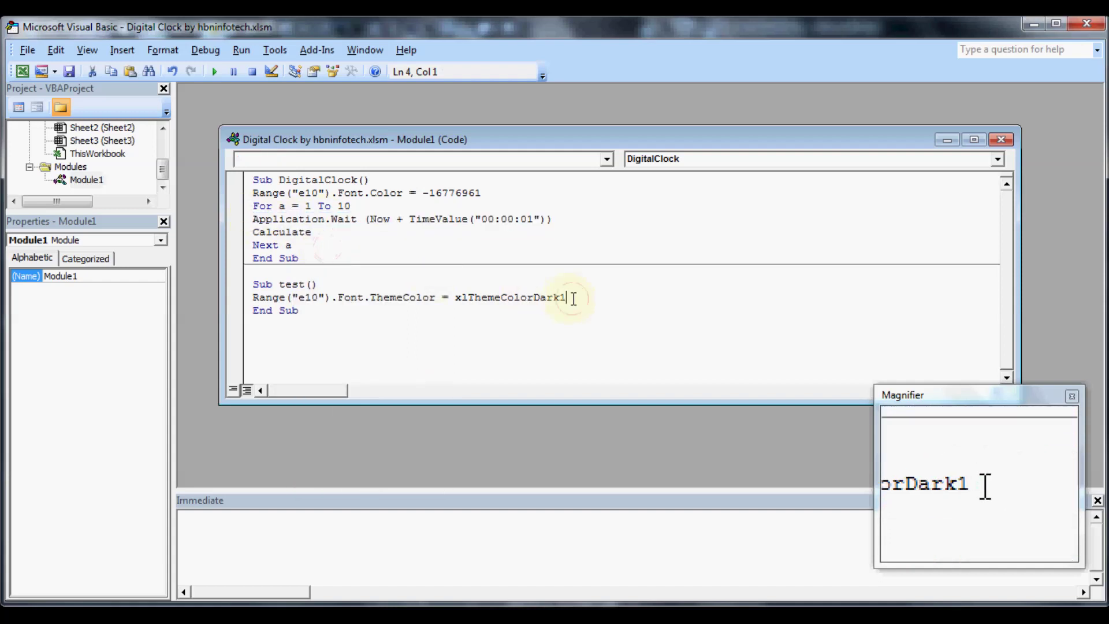
key("Return")
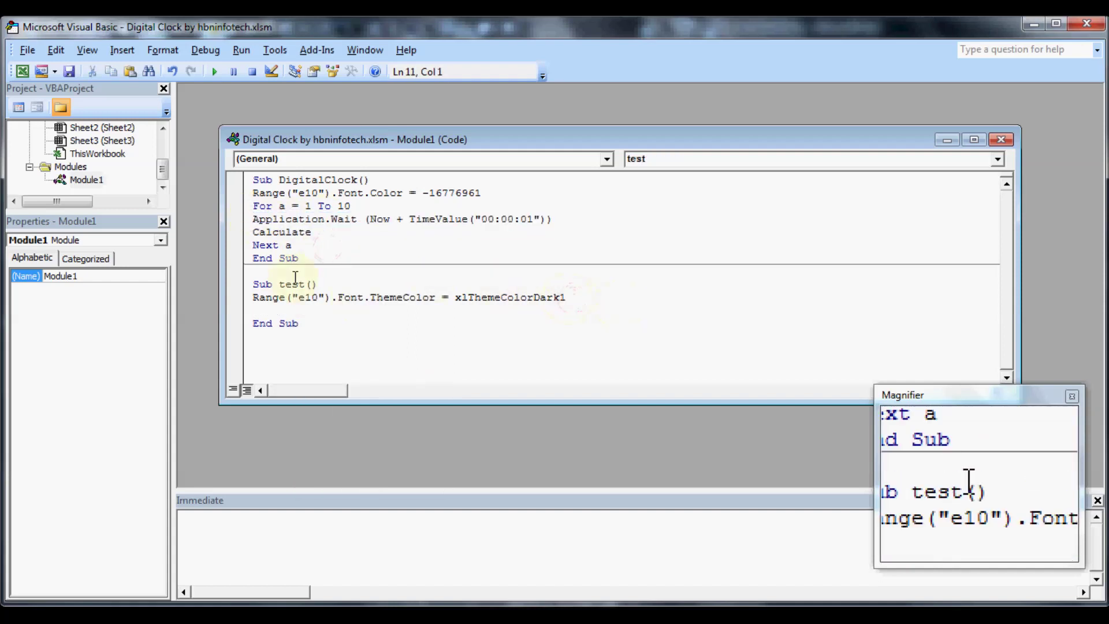
right_click(279, 311)
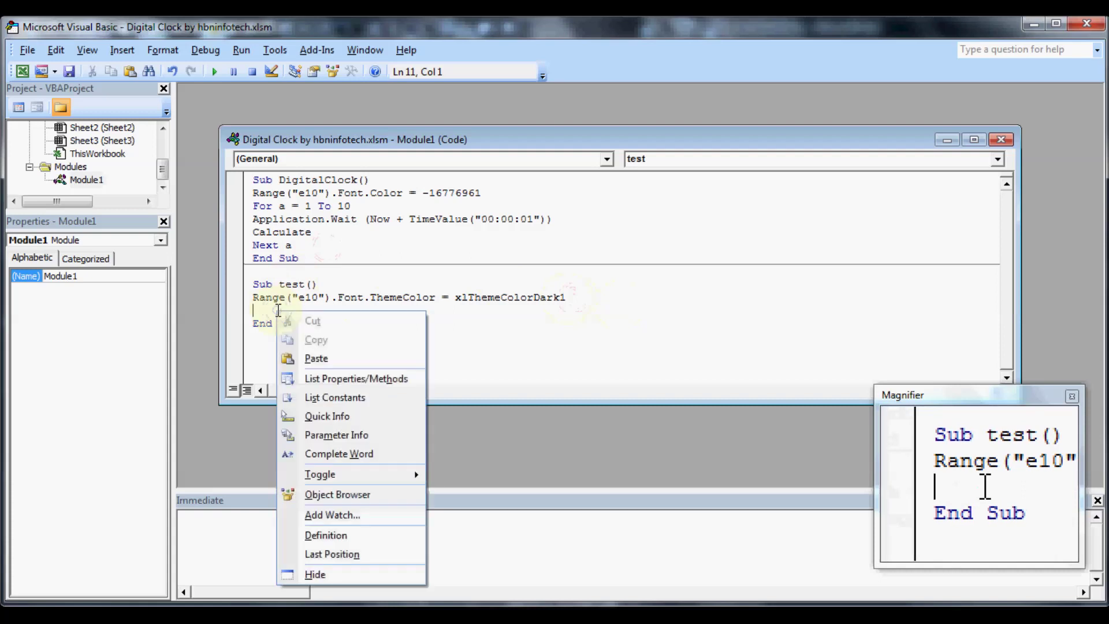
left_click(316, 358)
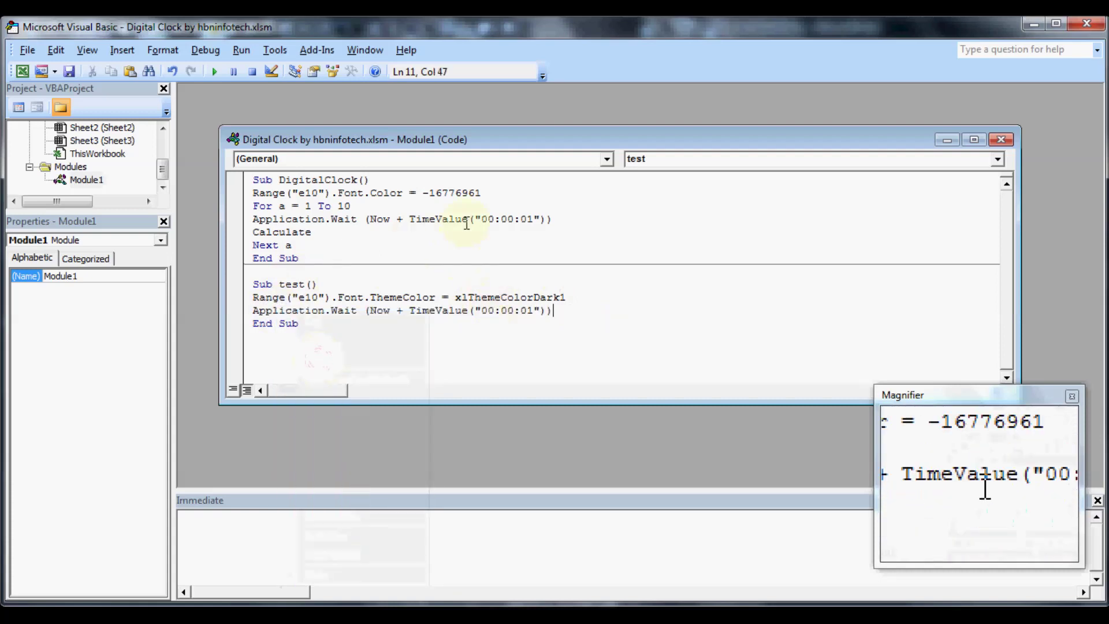
Step: Copy the E10 Font.Color = -16776961 line into test after the wait line
left_click_drag(468, 193, 263, 198)
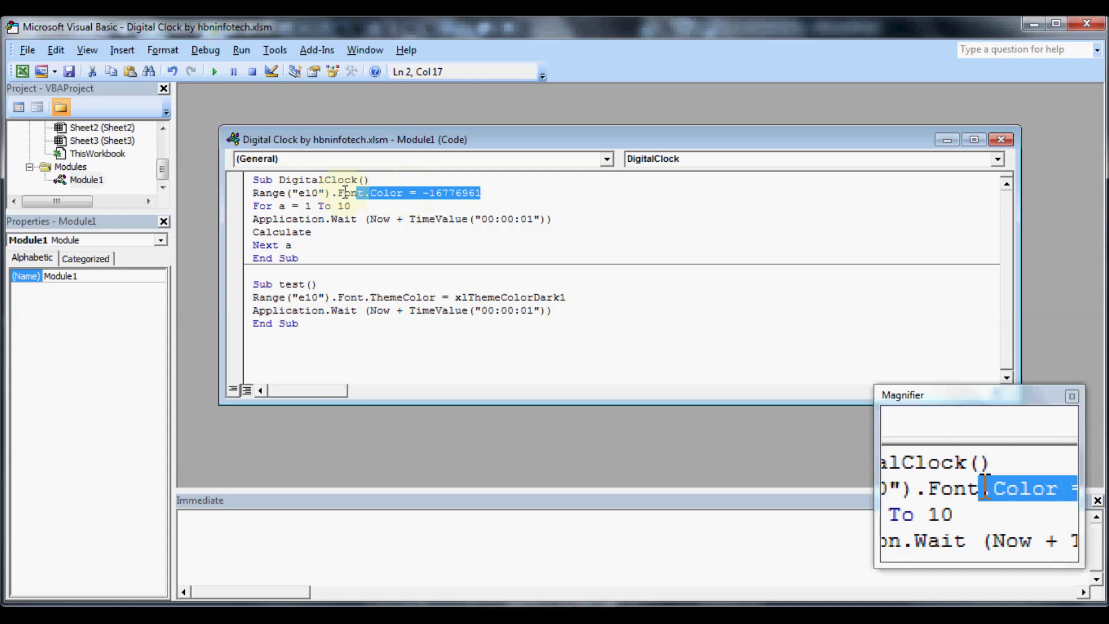
right_click(277, 194)
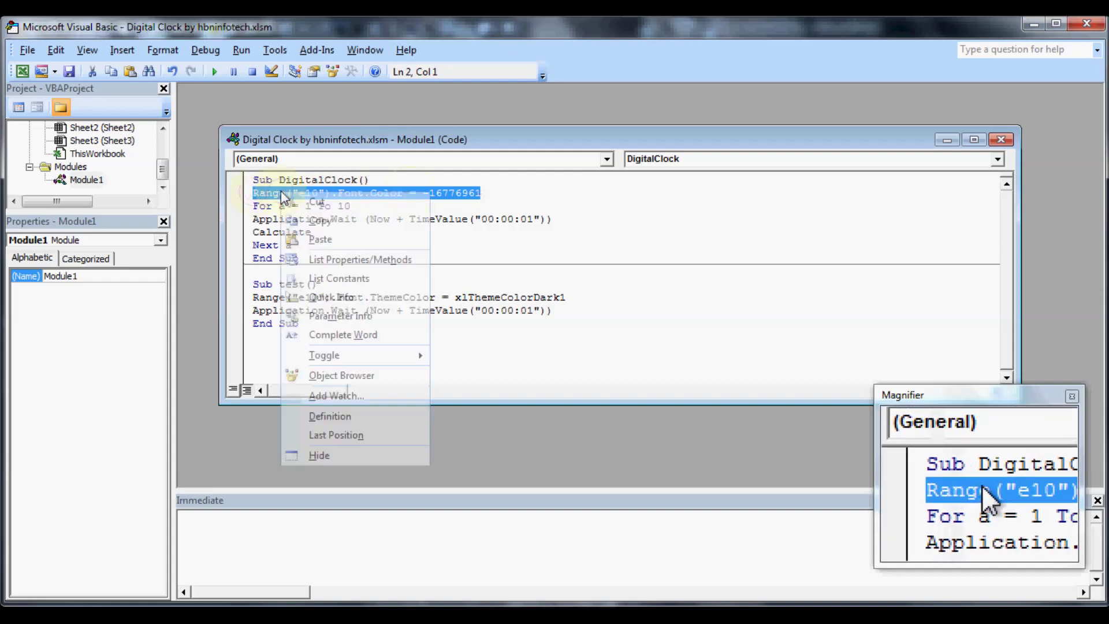
left_click(322, 220)
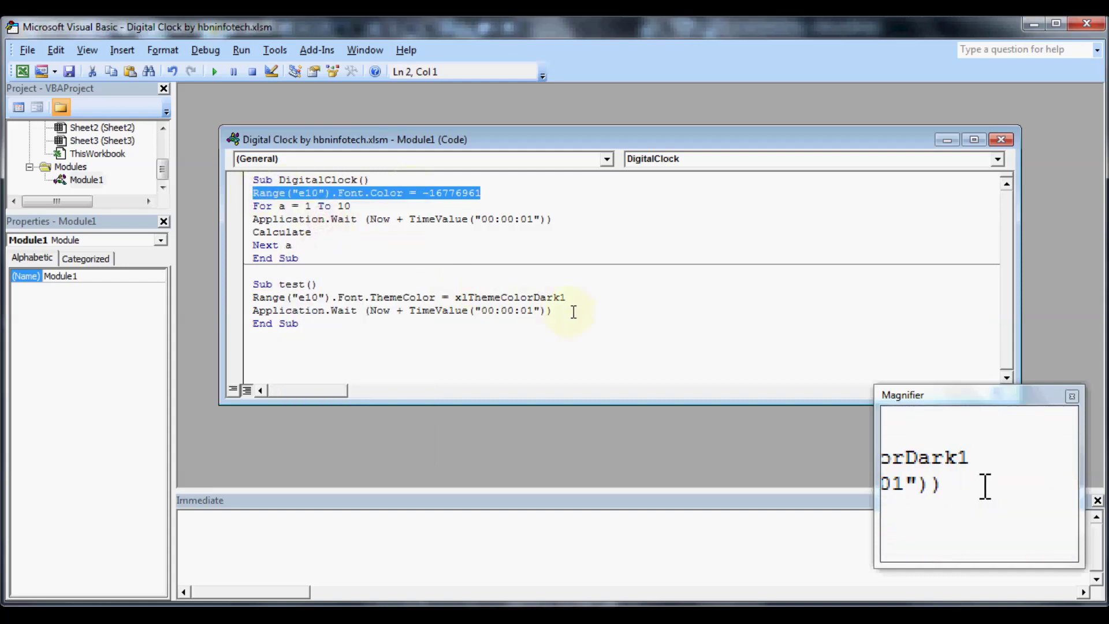
key("Return")
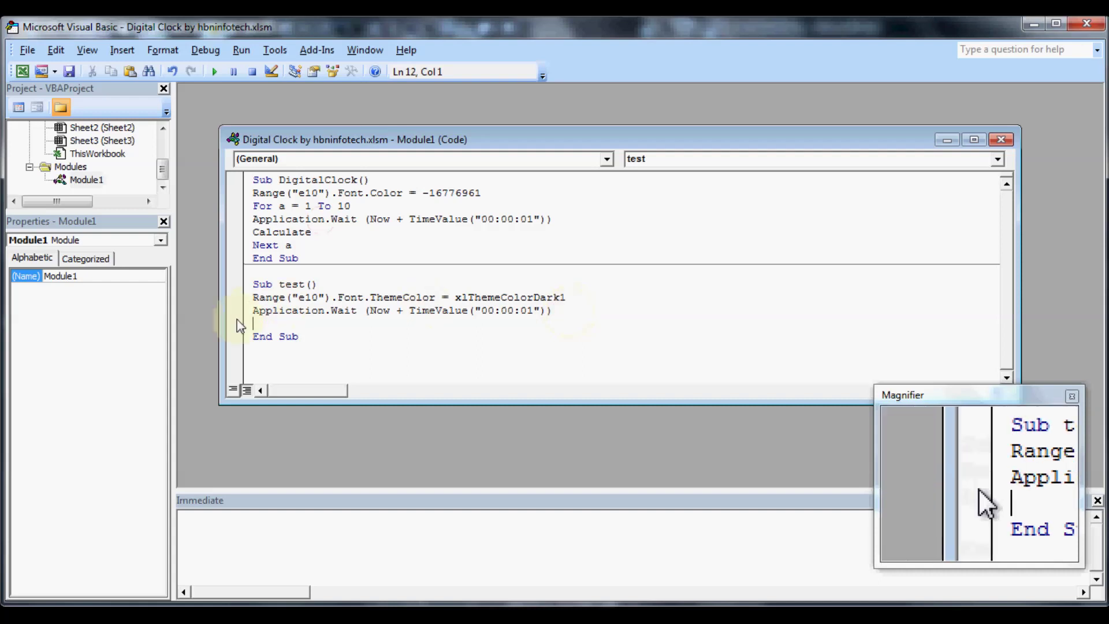
right_click(268, 327)
left_click(304, 369)
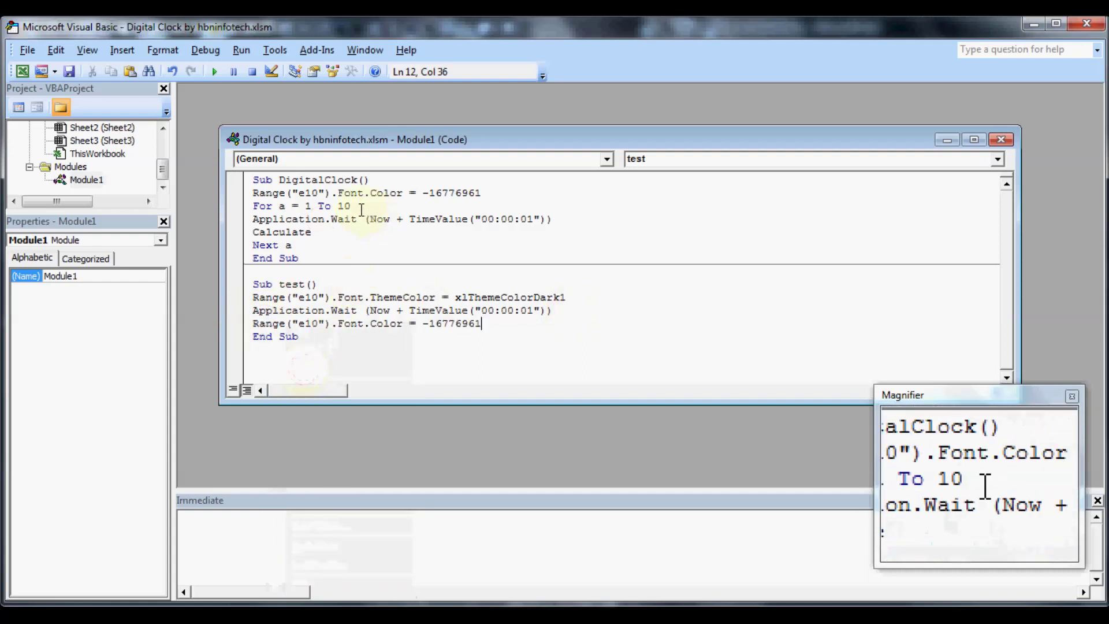
Step: Paste the For a = 1 To 10 loop start just below Sub test()
left_click_drag(351, 206, 253, 207)
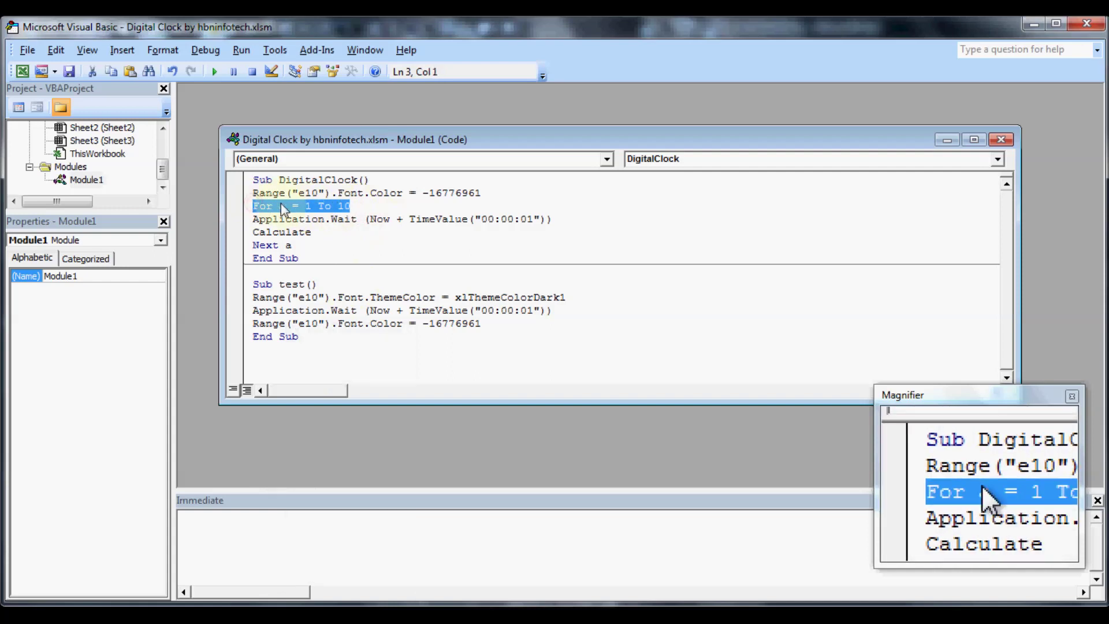
right_click(283, 208)
left_click(316, 234)
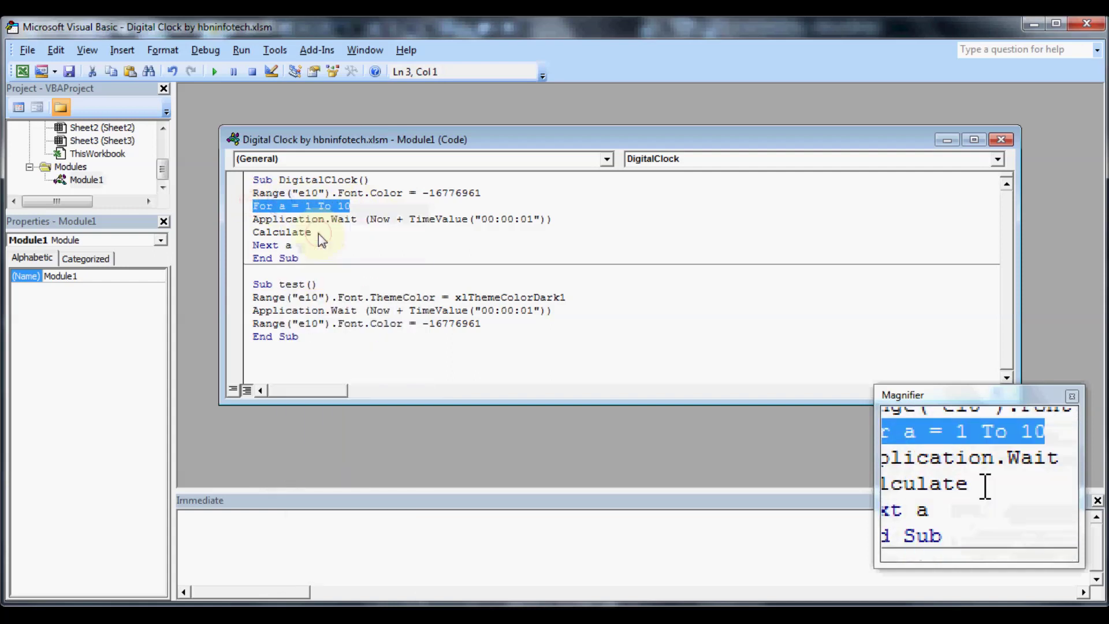
left_click(336, 284)
key("Return")
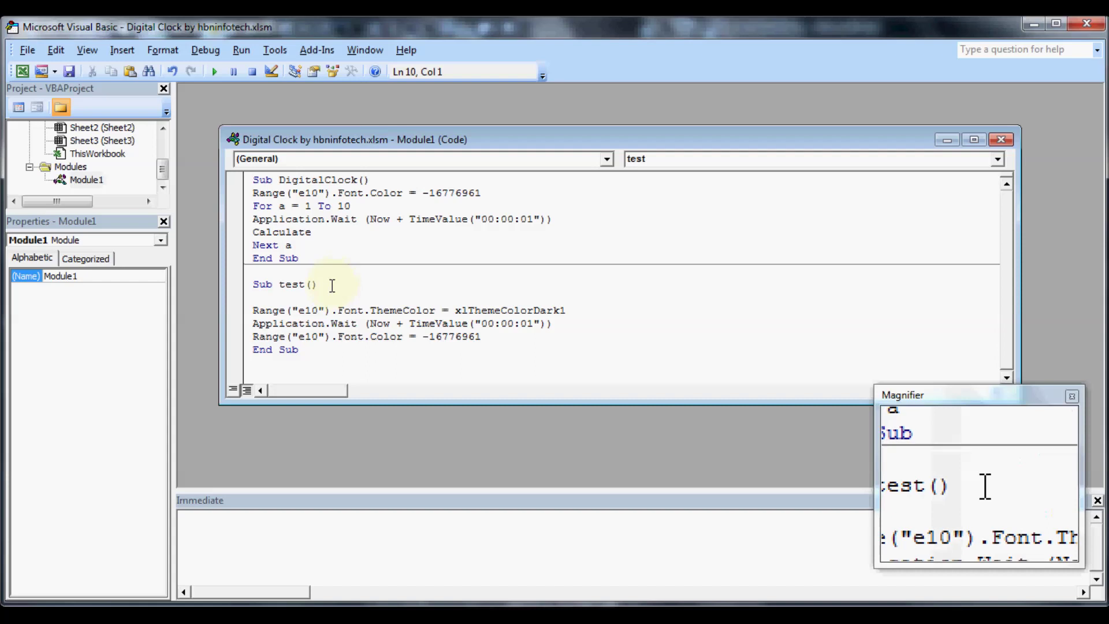
right_click(292, 296)
left_click(370, 348)
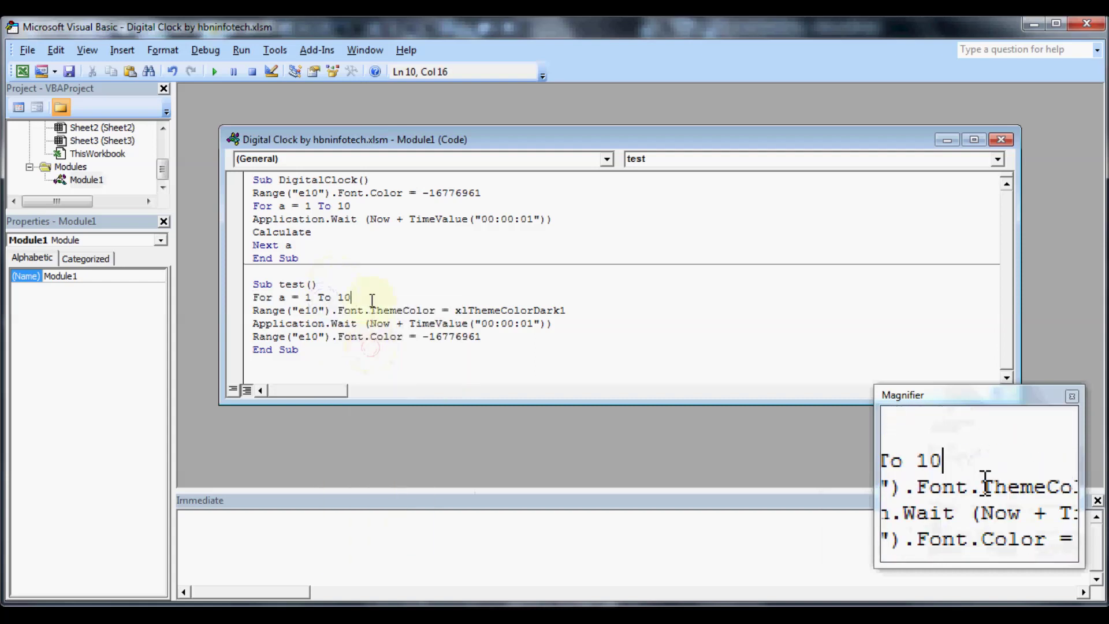
Step: Close the loop with Next a before End Sub in test, then return to Excel
left_click_drag(291, 245, 253, 246)
right_click(267, 250)
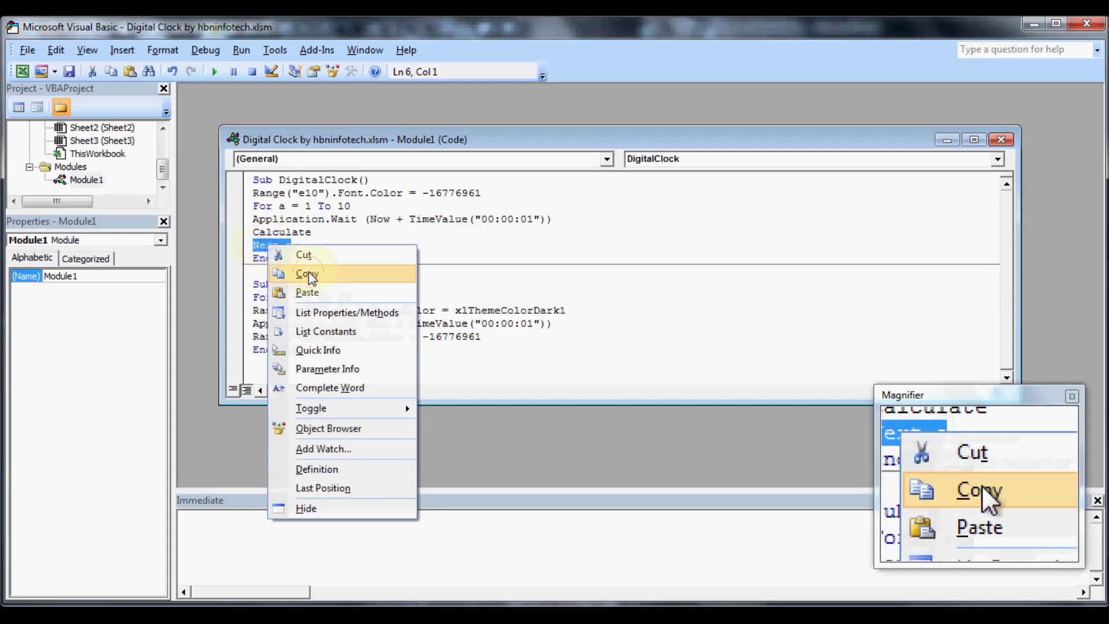
left_click(308, 272)
key("Return")
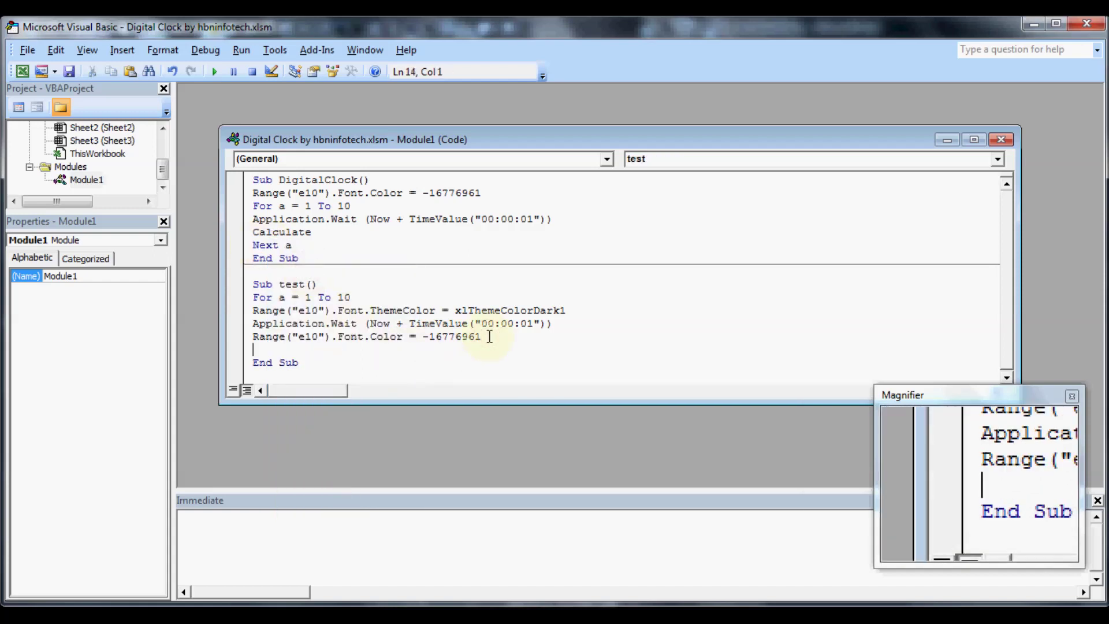
right_click(297, 345)
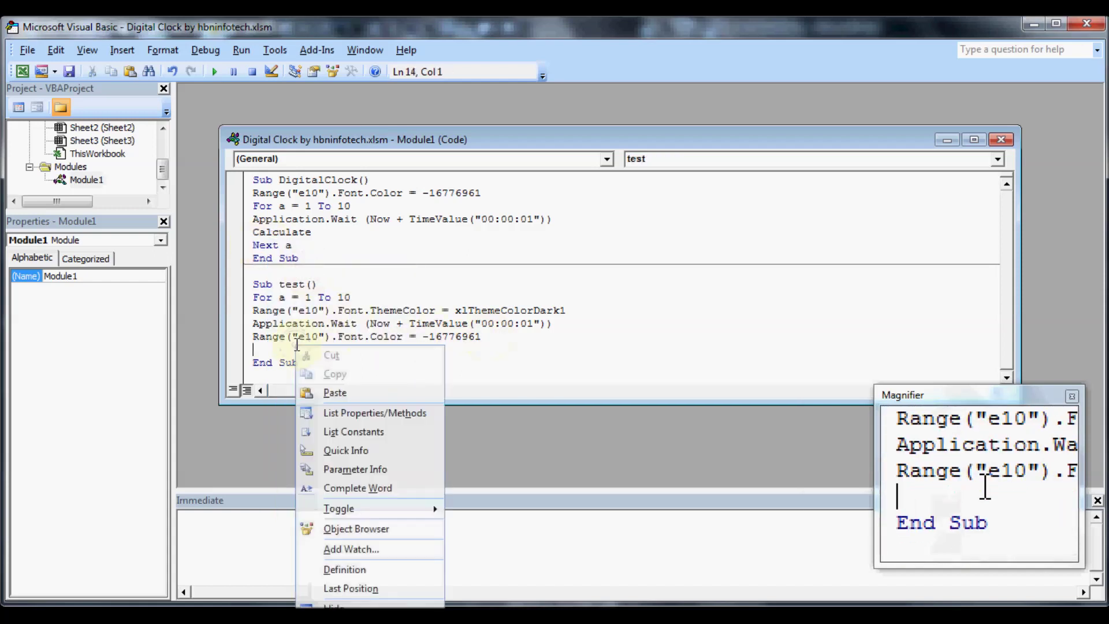
left_click(335, 393)
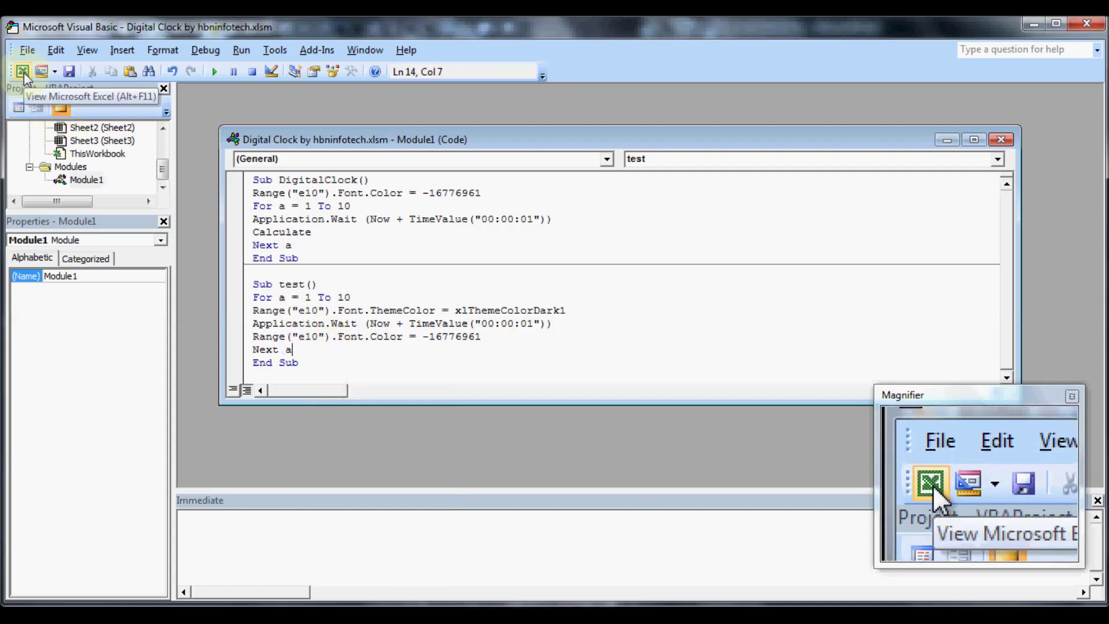
left_click(23, 72)
Step: Select D6 and run the looping test macro, leaving E10's colon red, then reopen the code
left_click(271, 262)
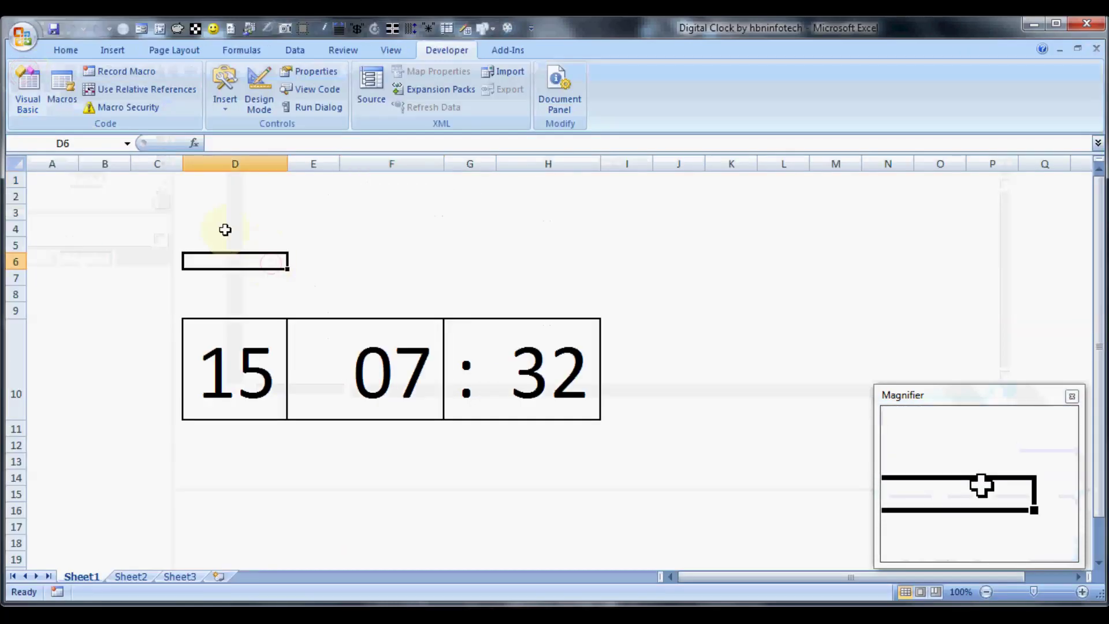
left_click(62, 87)
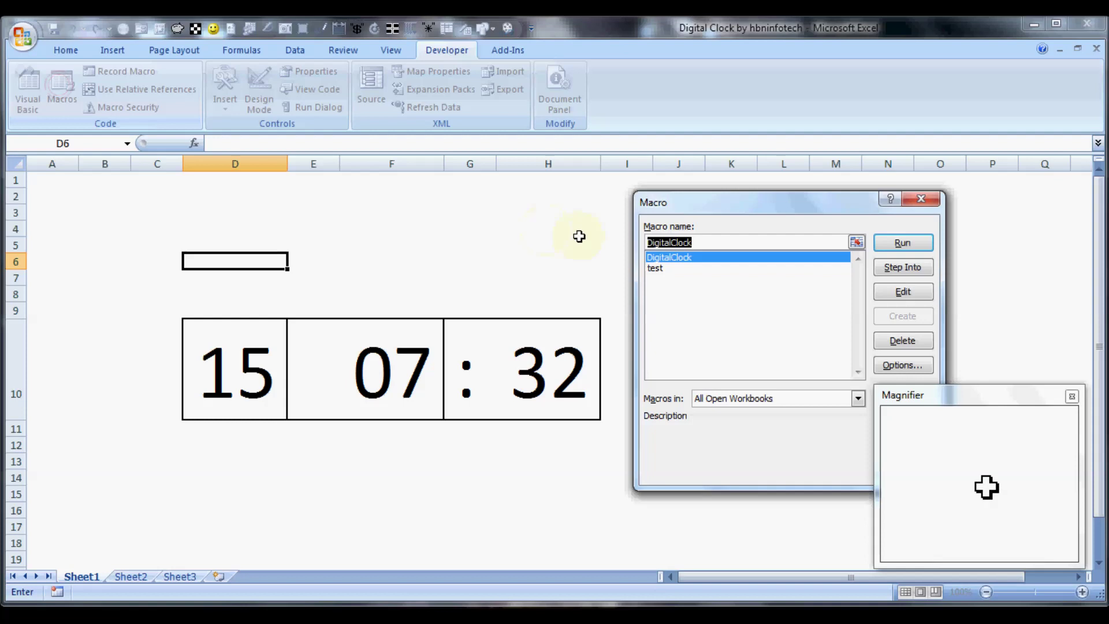
left_click(659, 268)
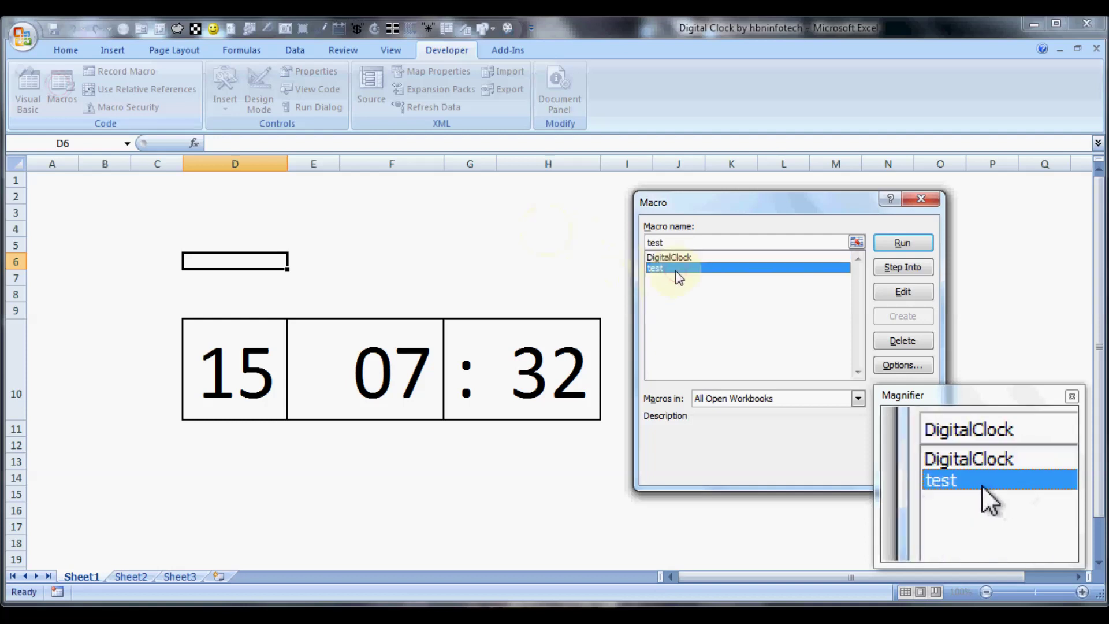
left_click(901, 243)
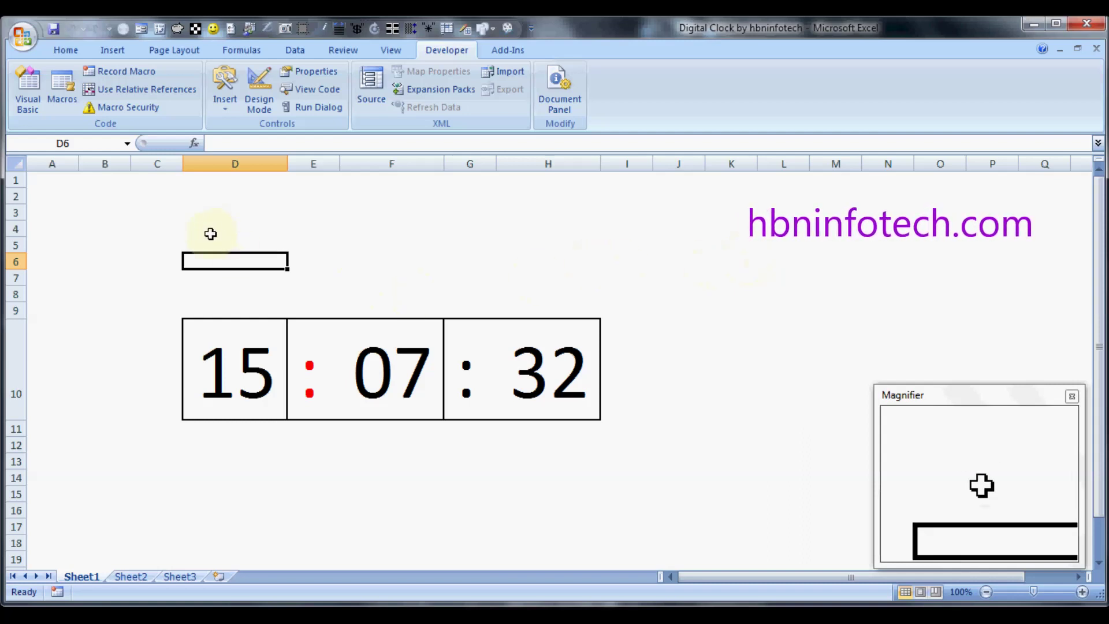
key("alt+F8")
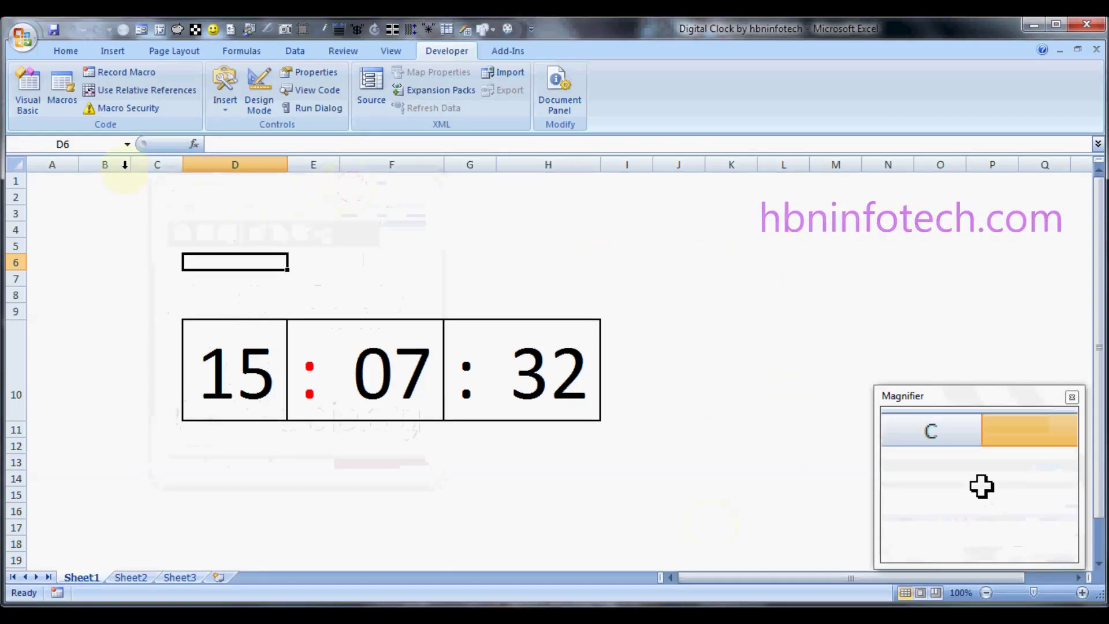
left_click(33, 81)
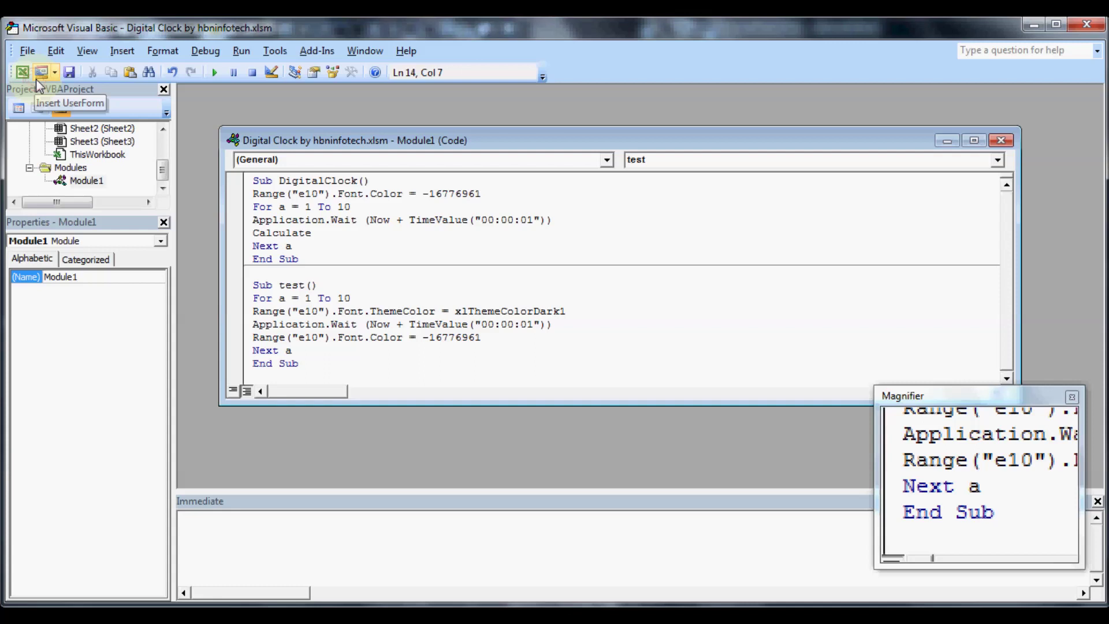
Step: Copy DigitalClock's Calculate statement onto a new line before Next a in test, then return to Excel
left_click(314, 232)
left_click_drag(314, 233, 252, 233)
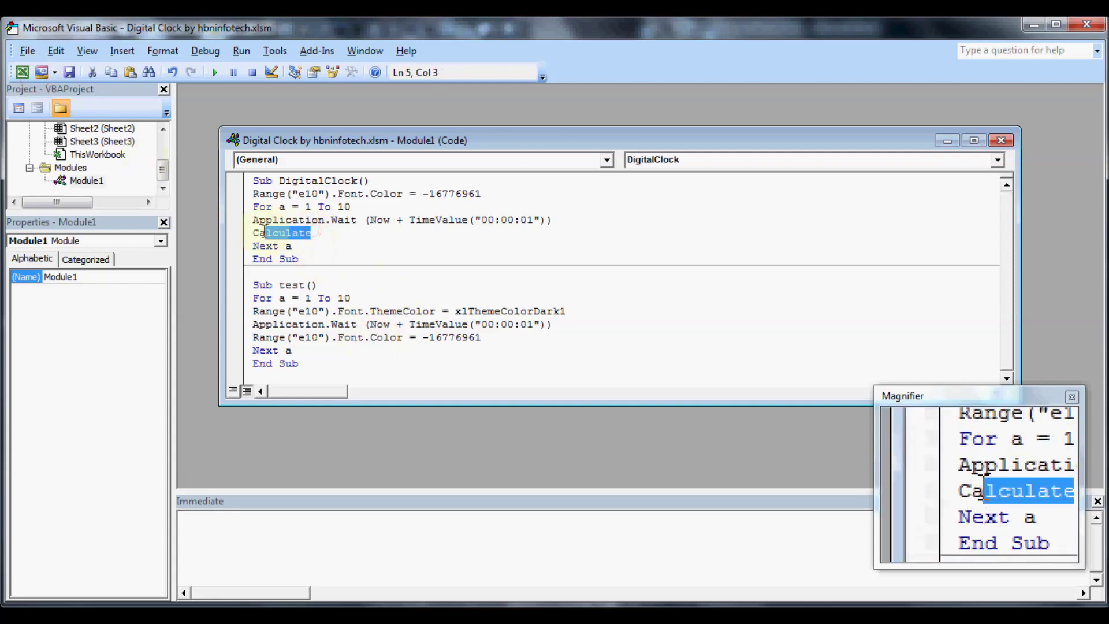
right_click(287, 240)
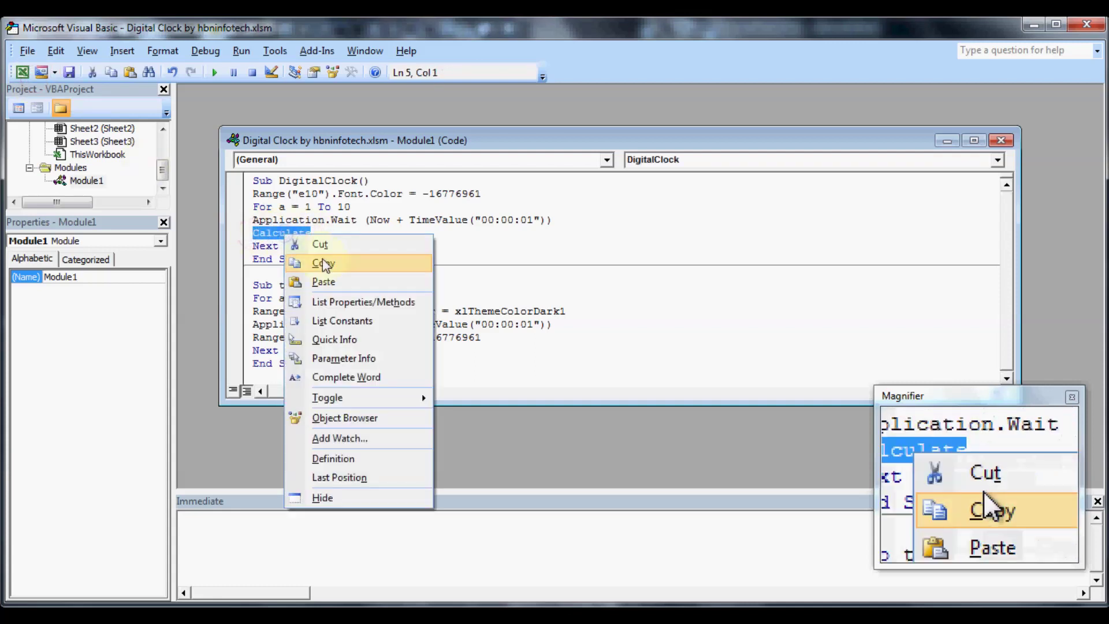
left_click(312, 260)
left_click(488, 338)
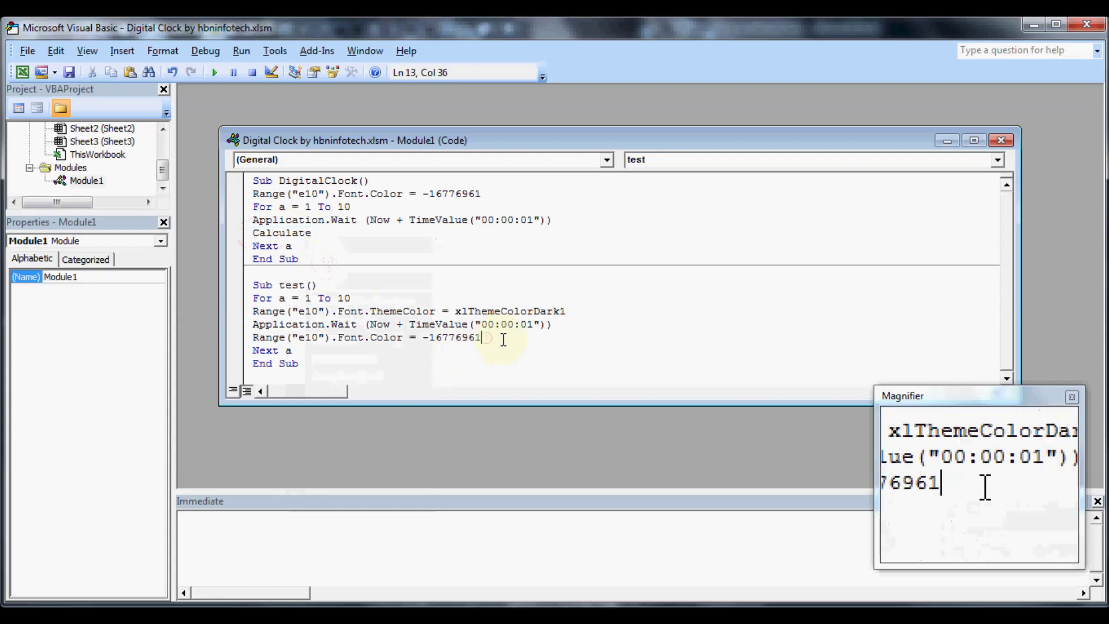
key("Return")
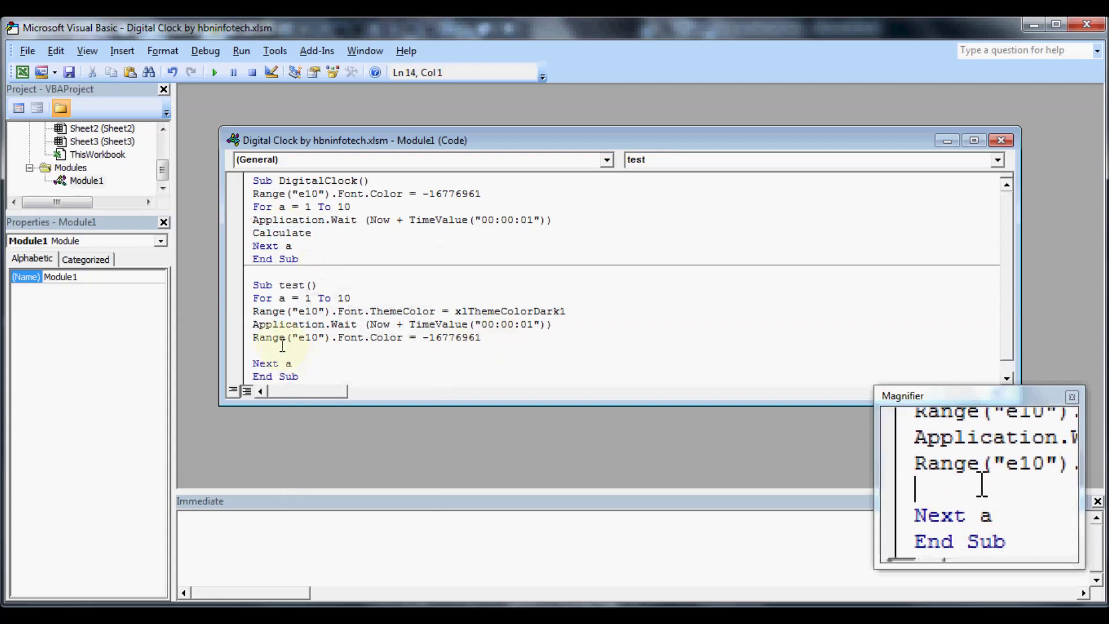
right_click(282, 348)
left_click(307, 393)
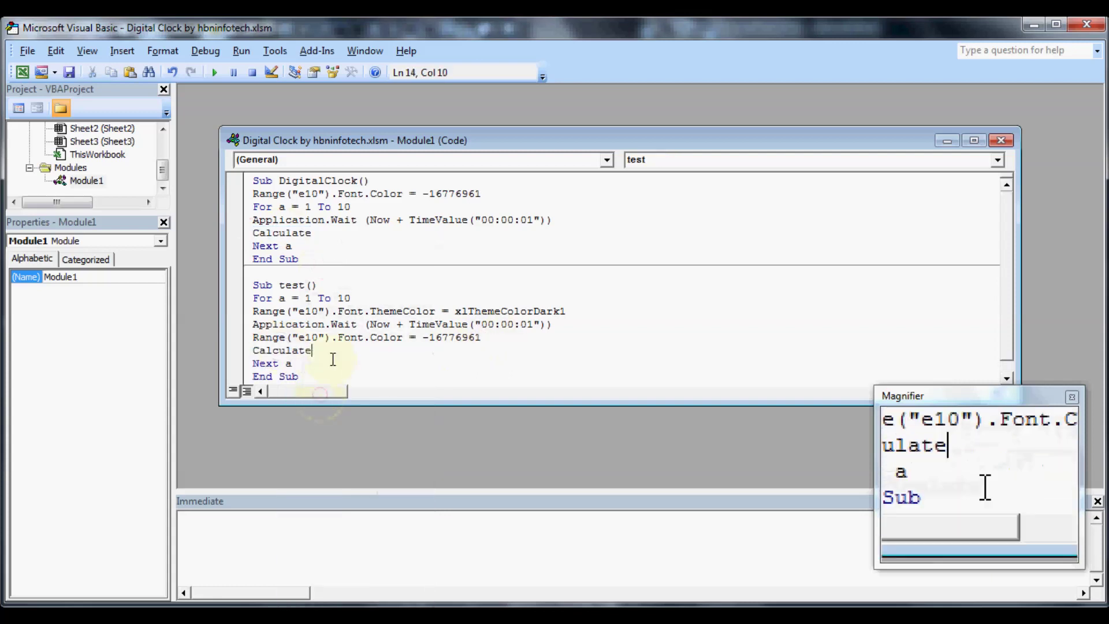
left_click(323, 298)
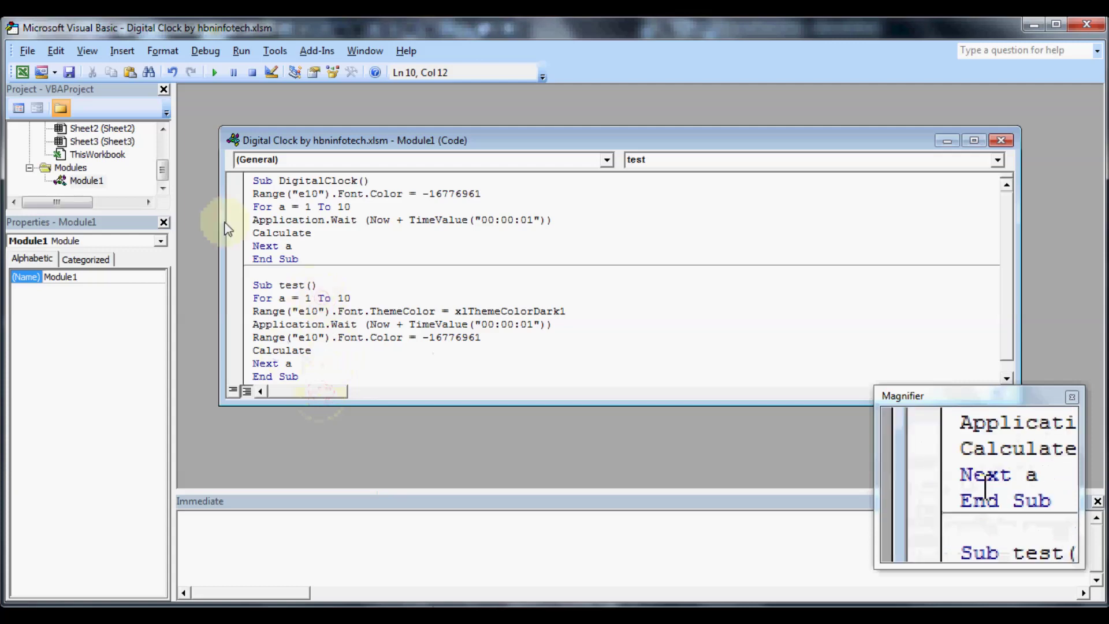
left_click(23, 73)
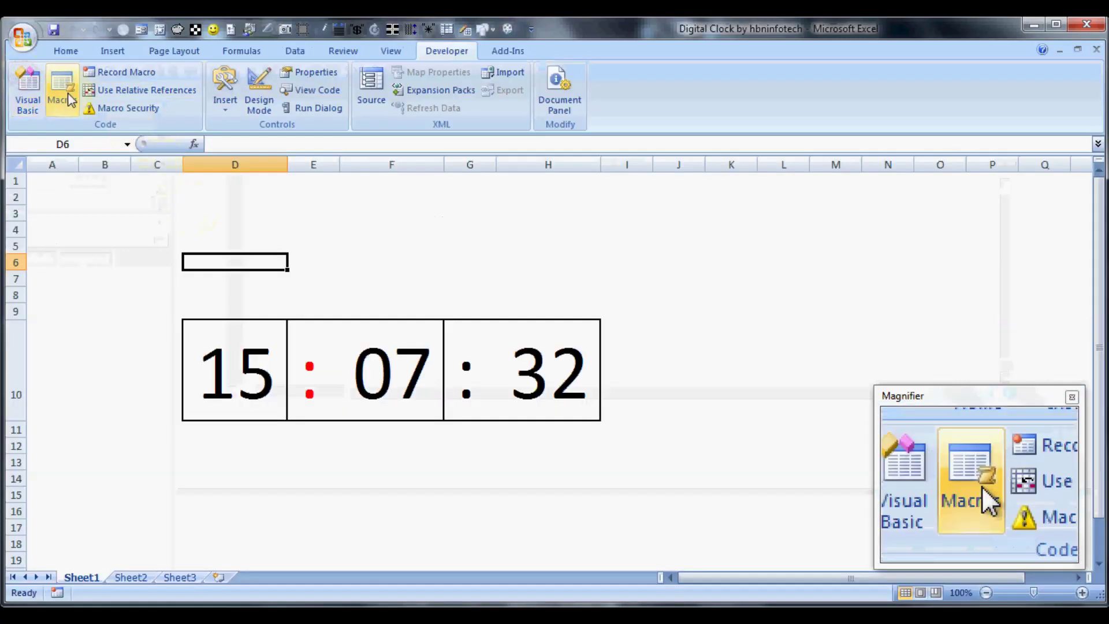
Step: Run the updated test macro so the clock ticks live to 16:07:09, then reopen the code
left_click(69, 100)
left_click(655, 269)
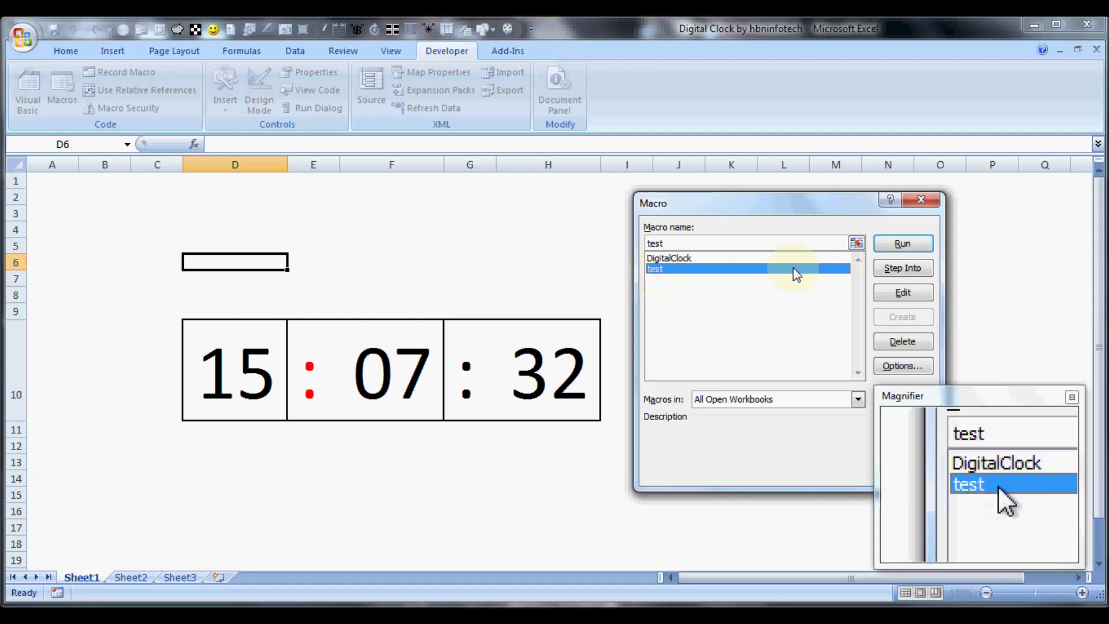
left_click(902, 242)
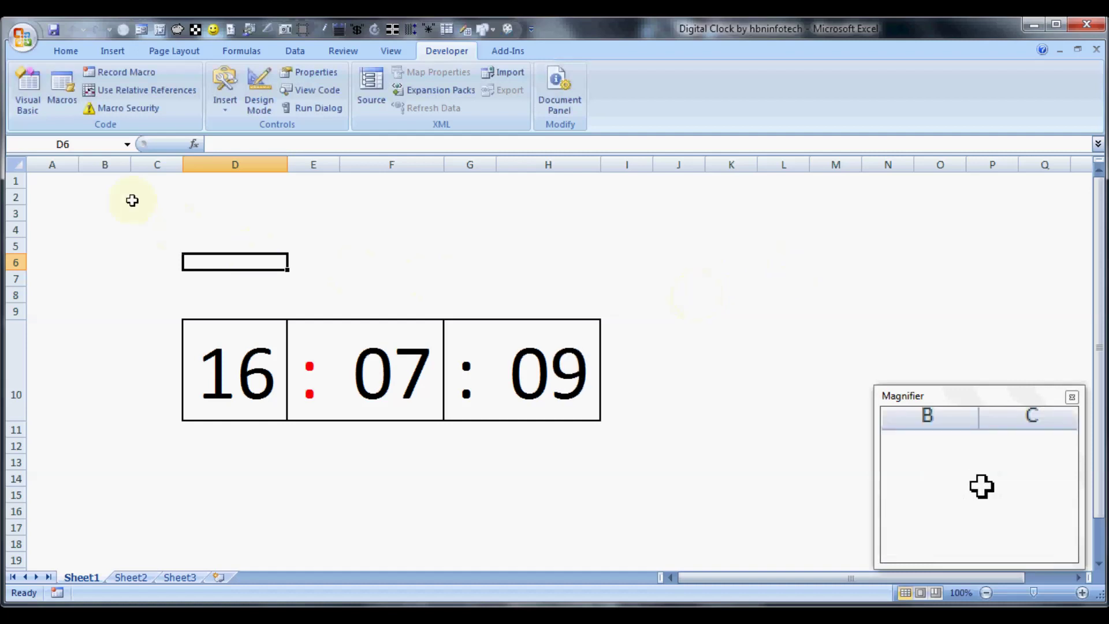
left_click(30, 90)
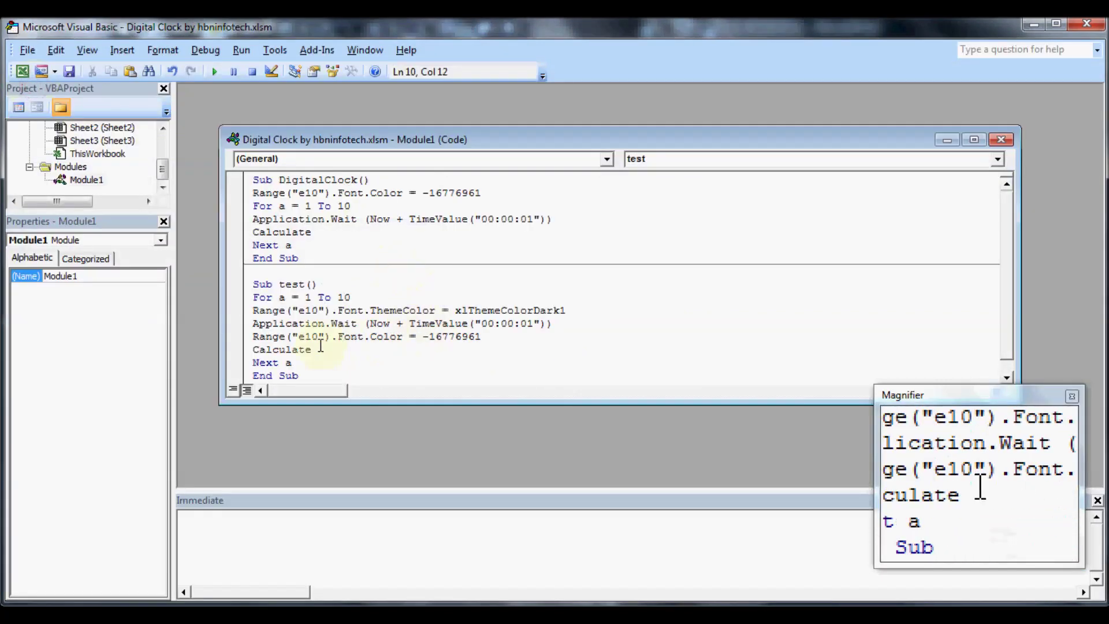
Step: Add a Calculate line right after the first Application.Wait line in test
left_click_drag(313, 349, 253, 349)
right_click(271, 350)
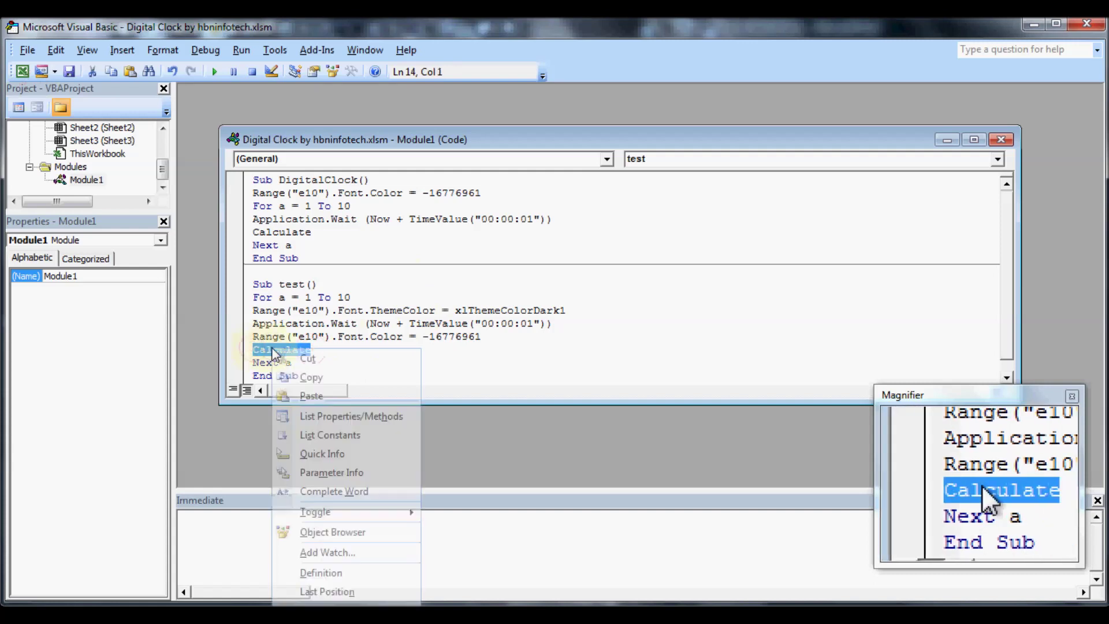
left_click(307, 380)
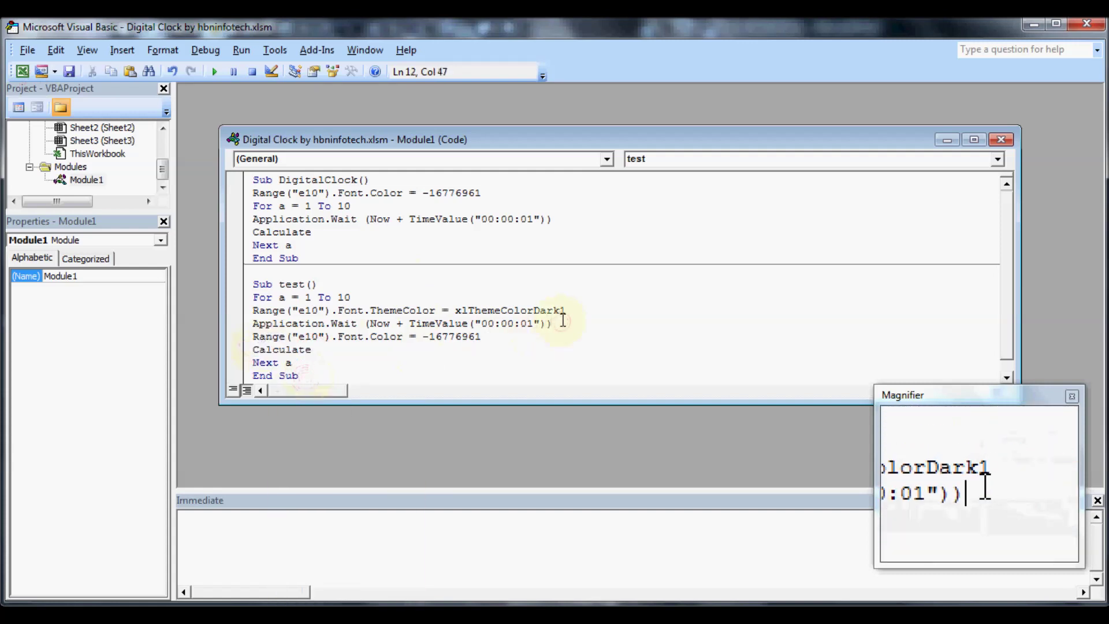
key("Return")
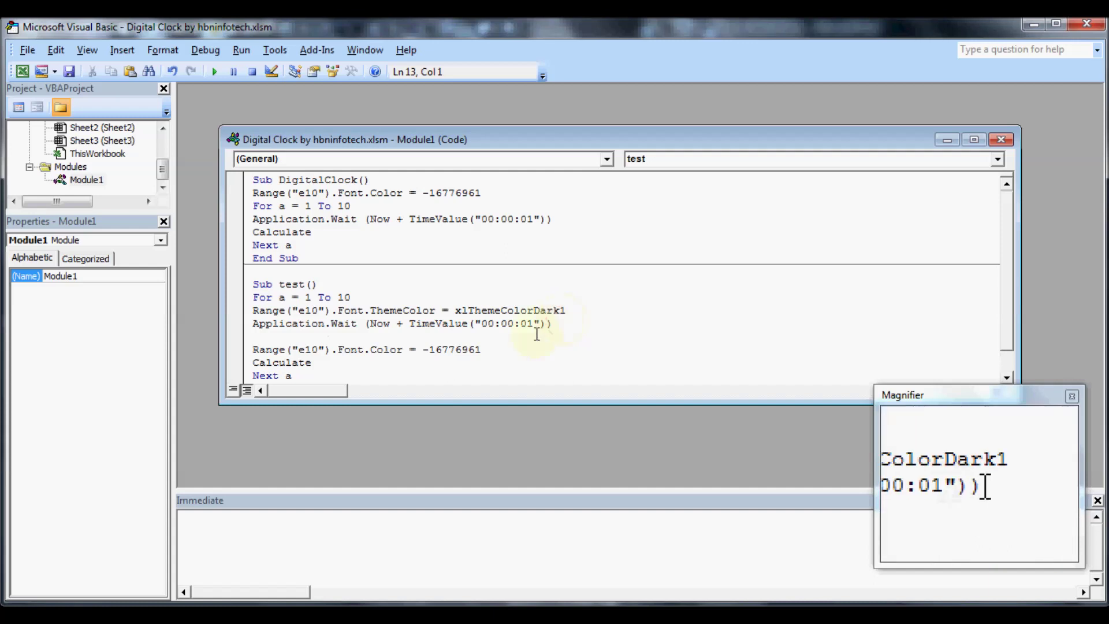
right_click(299, 336)
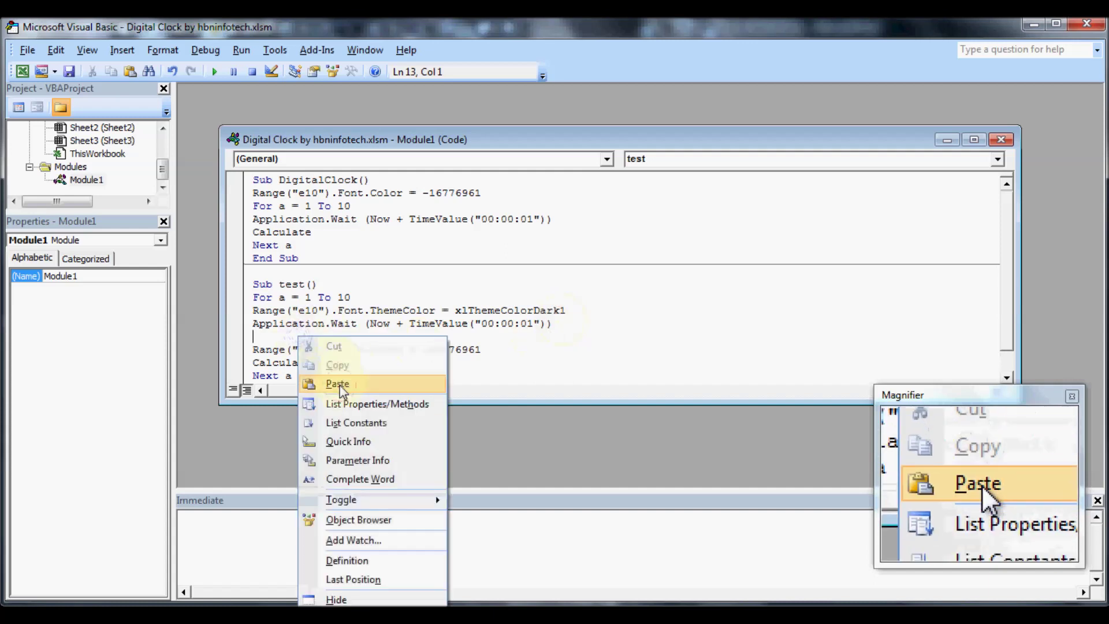
left_click(340, 383)
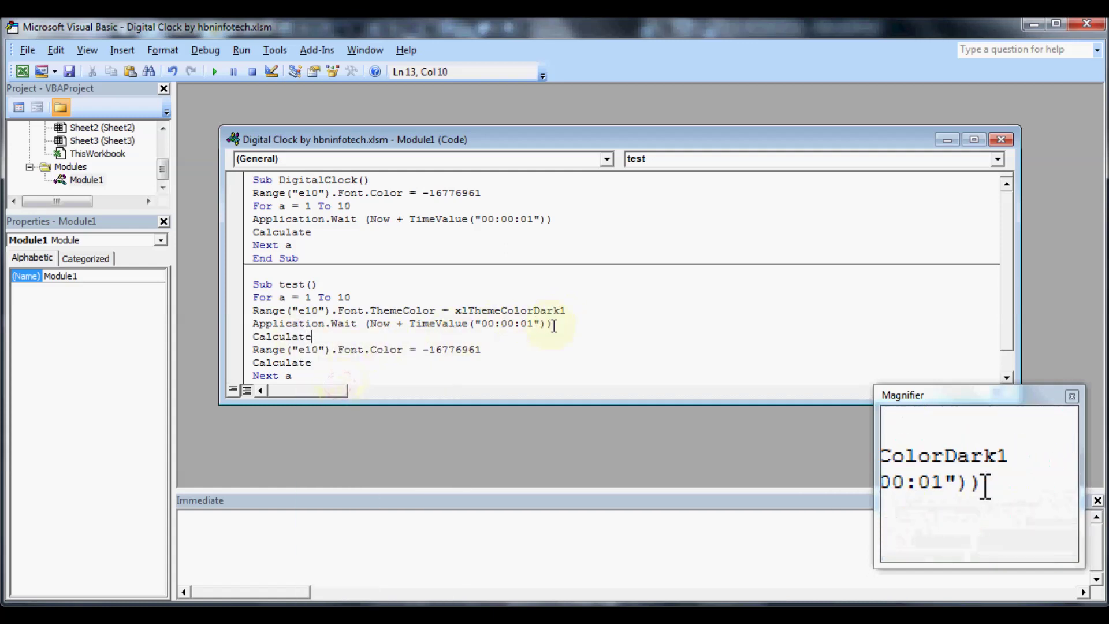
Step: Add a second one-second Application.Wait line after the red font colour line
left_click_drag(553, 323, 255, 328)
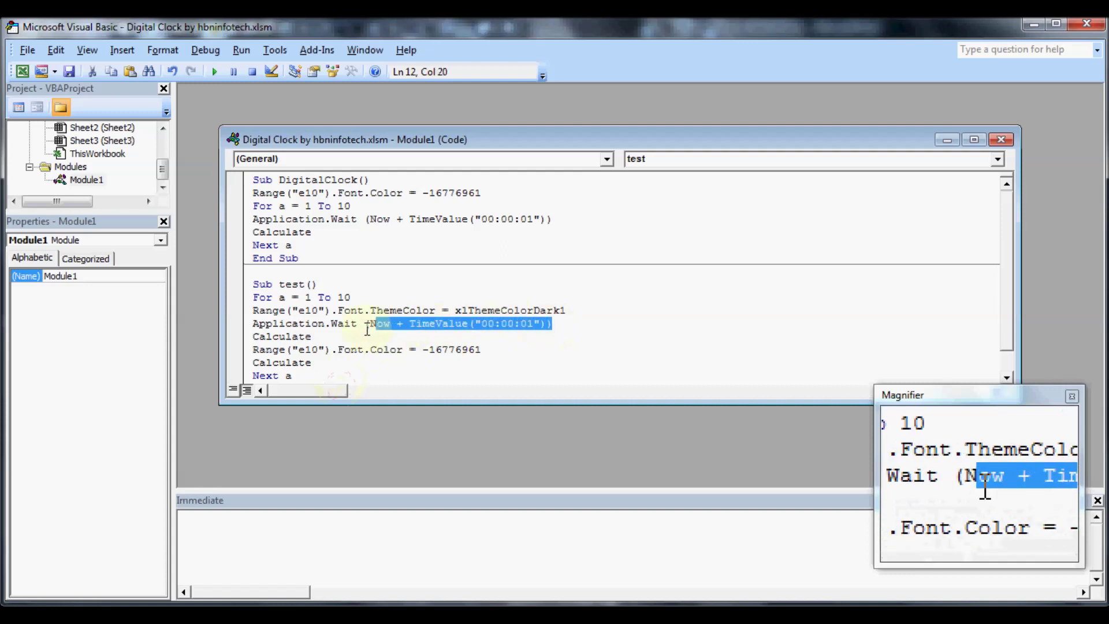
right_click(255, 328)
left_click(309, 356)
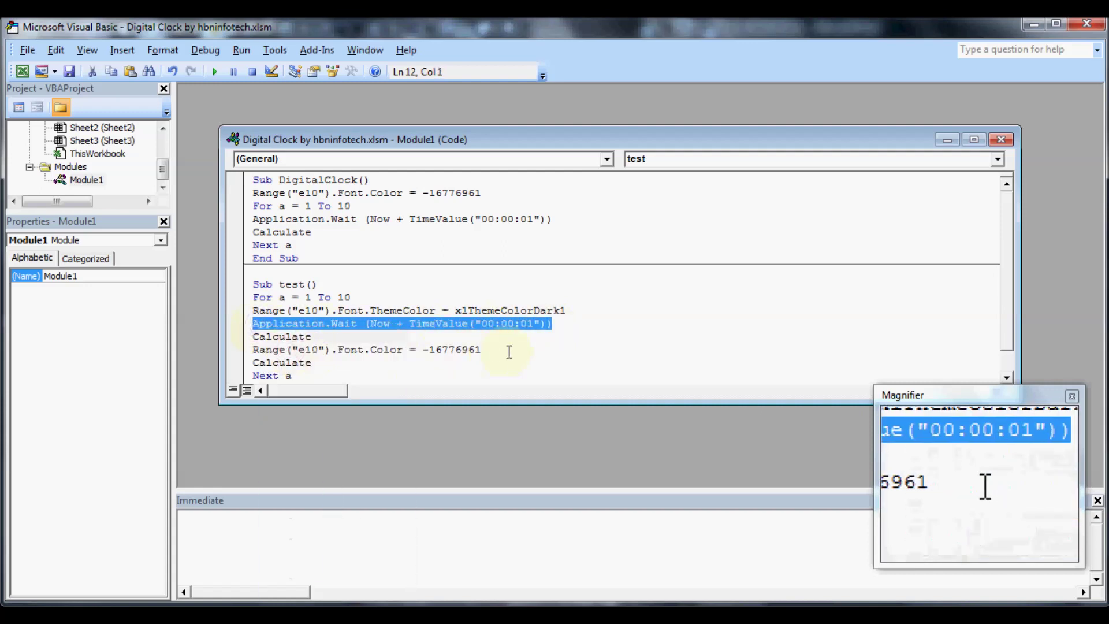
left_click(509, 350)
key("Return")
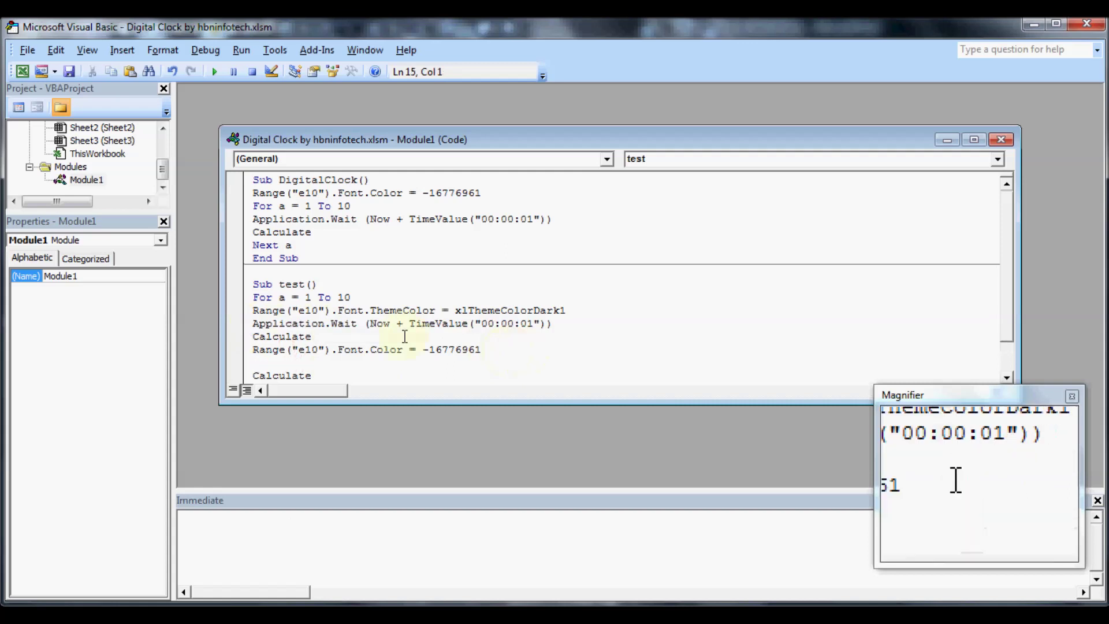
scroll(509, 350, "down", 1)
right_click(268, 327)
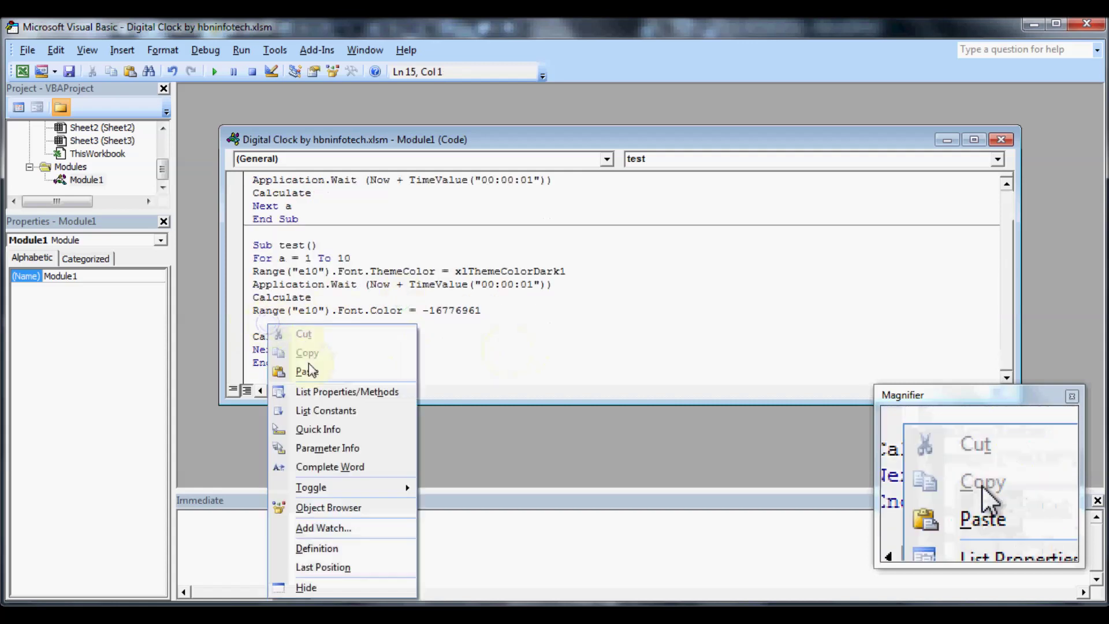
left_click(309, 372)
left_click(351, 345)
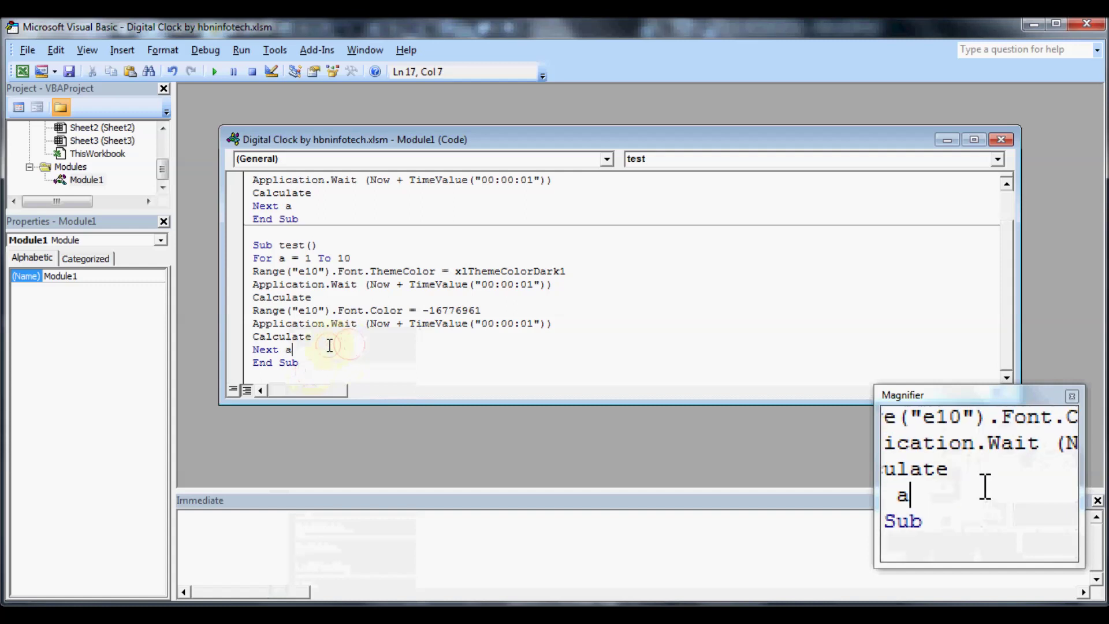
Step: Back on the clock sheet, select the test macro in the Macro dialog
left_click(22, 71)
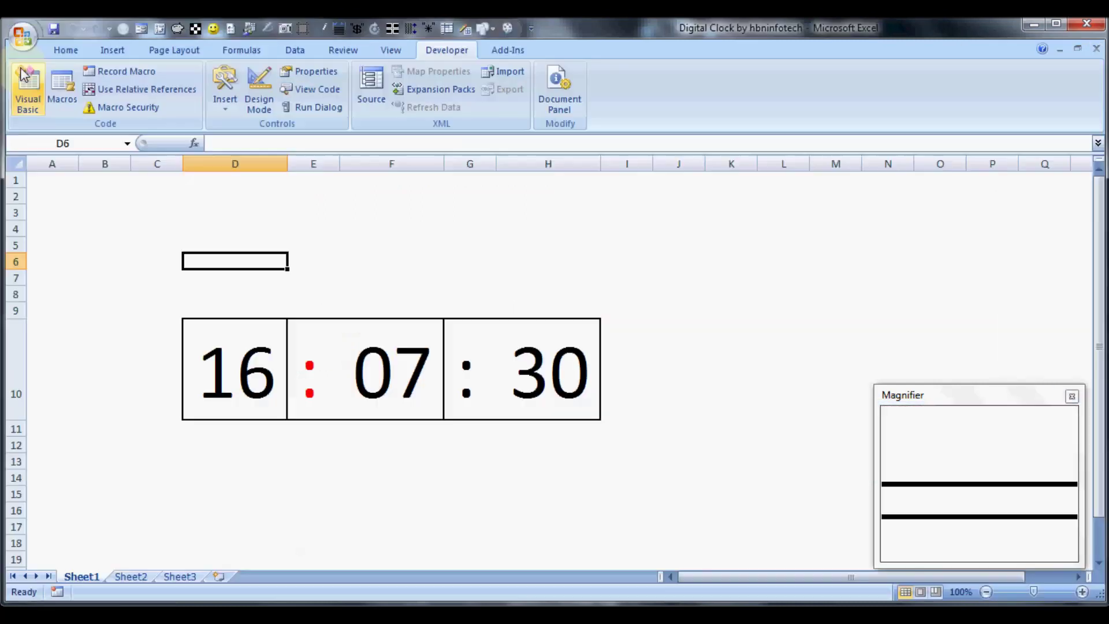
left_click(62, 95)
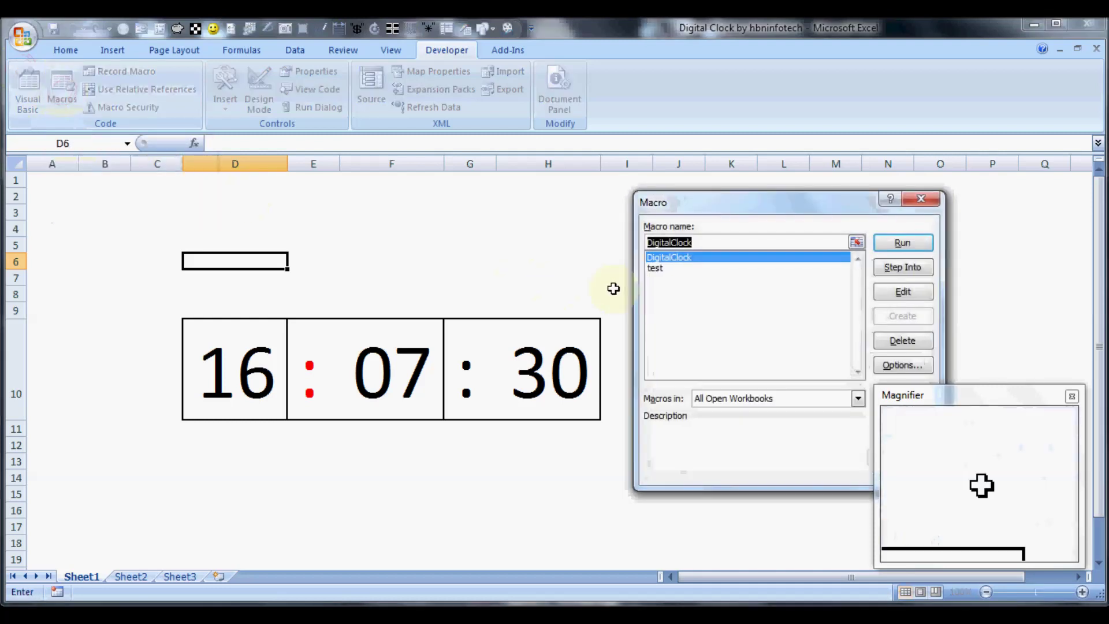
left_click(658, 268)
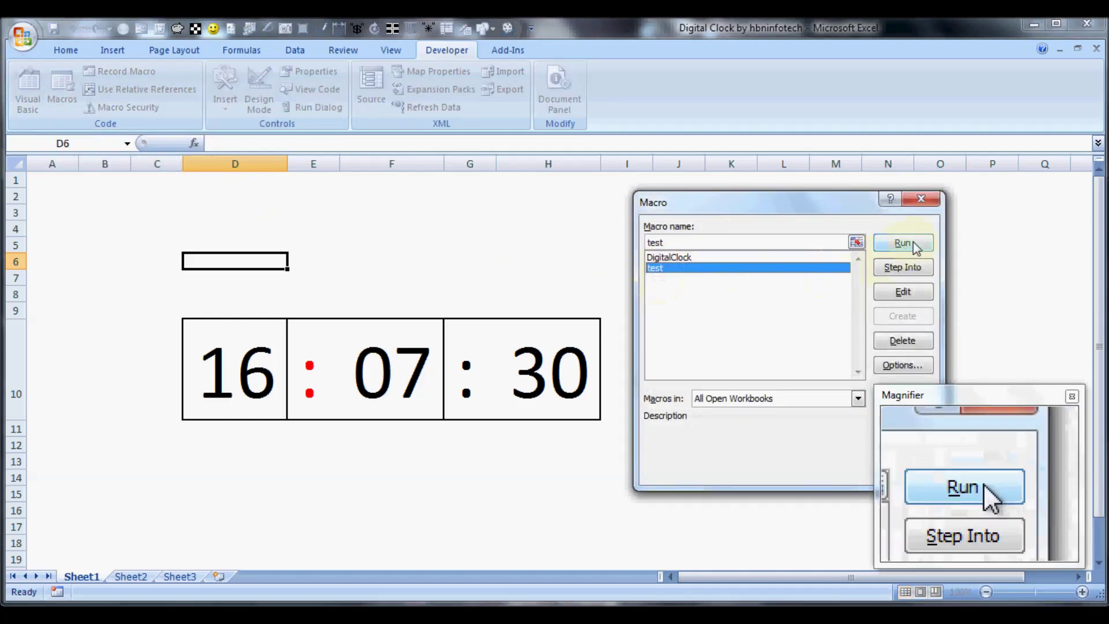
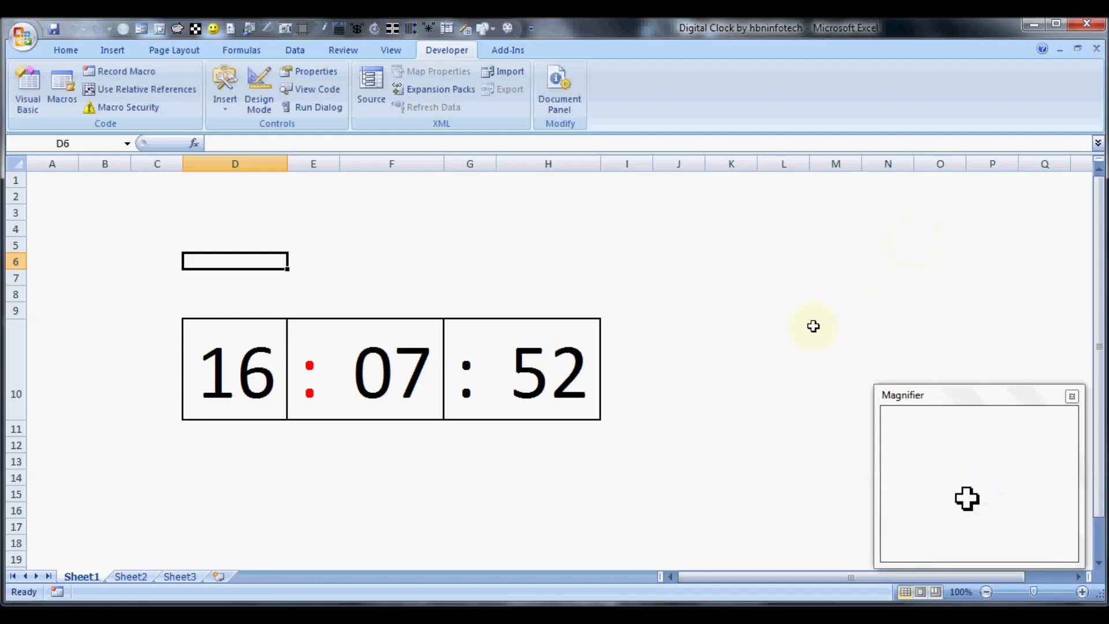
Step: In the VBA editor, copy the ThemeColor xlThemeColorDark1 line from the test macro
left_click(27, 91)
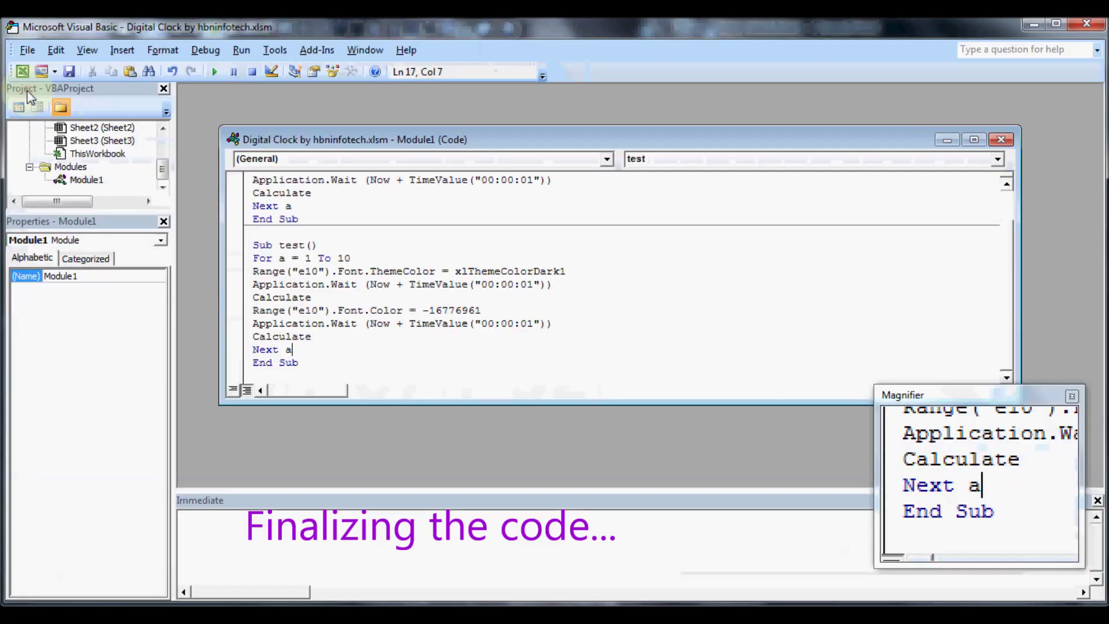
scroll(451, 323, "up", 1)
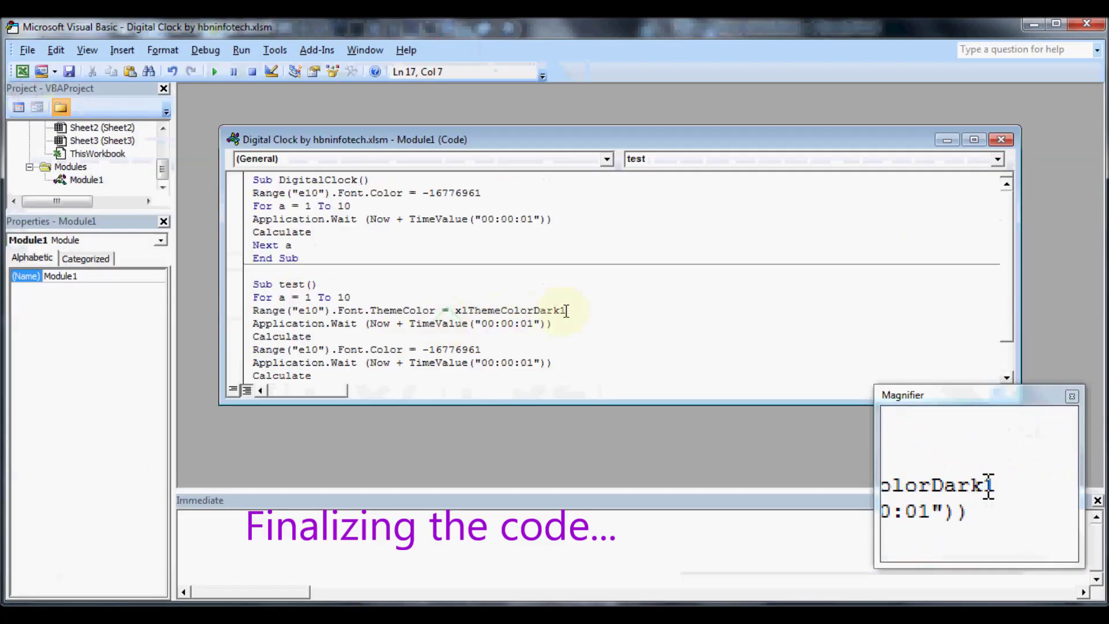
left_click_drag(573, 310, 251, 310)
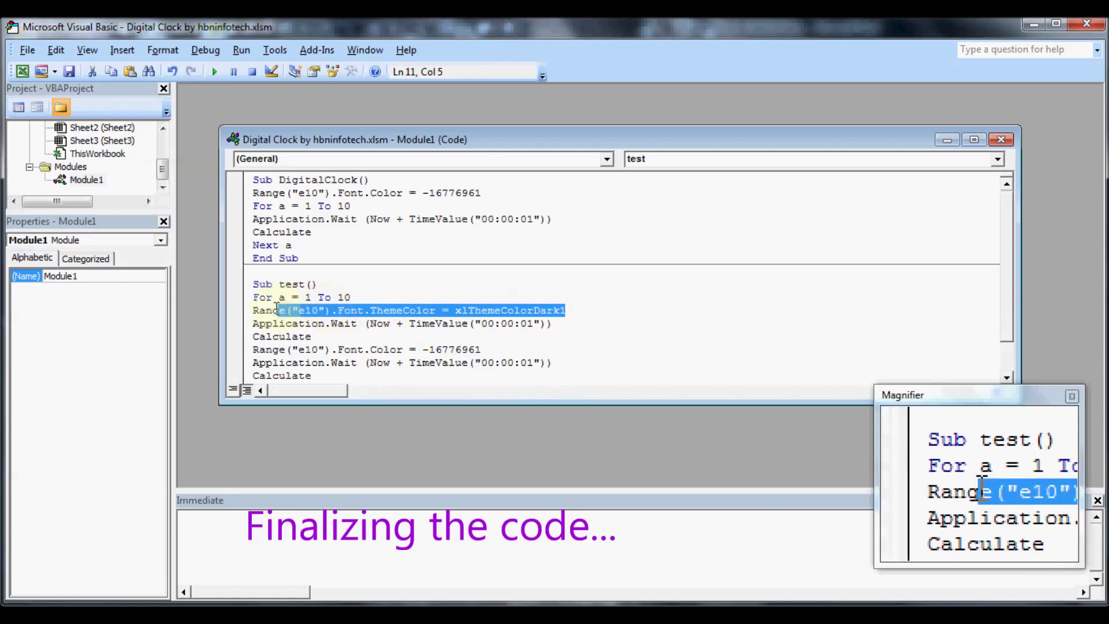
right_click(253, 311)
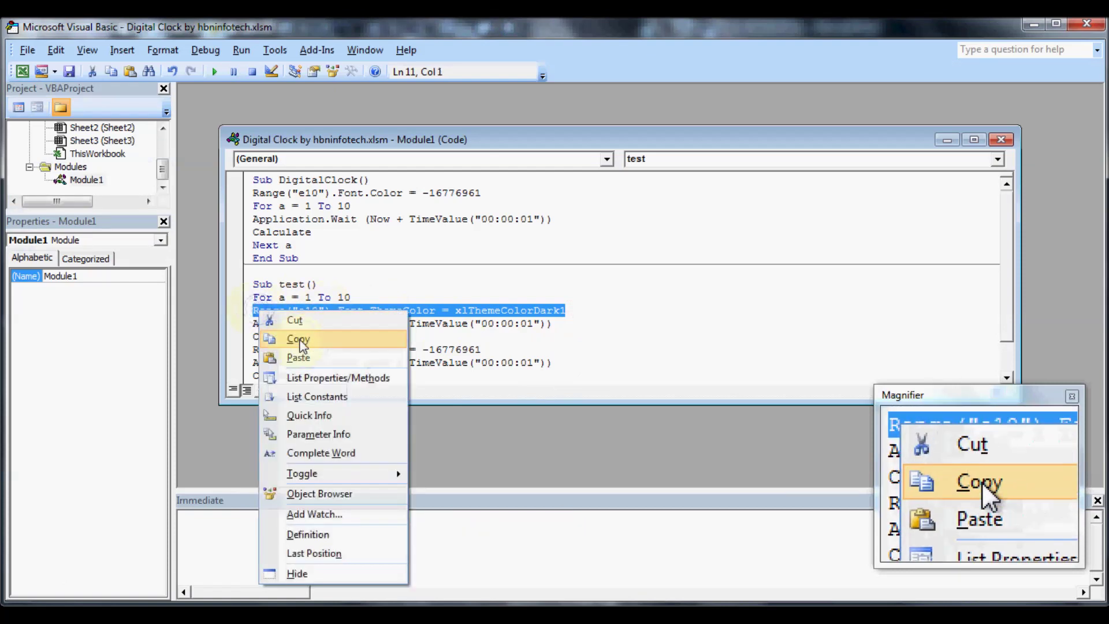
left_click(300, 339)
Step: Paste the ThemeColor line twice under Sub DigitalClock() and change the references to E10 and G10
left_click(395, 184)
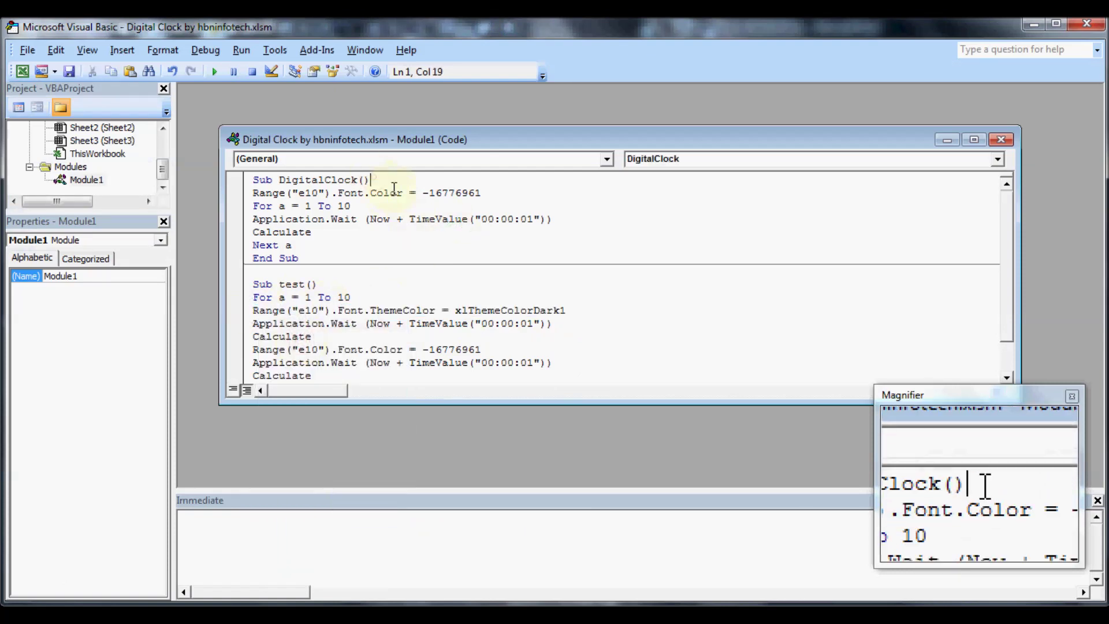
key("Return")
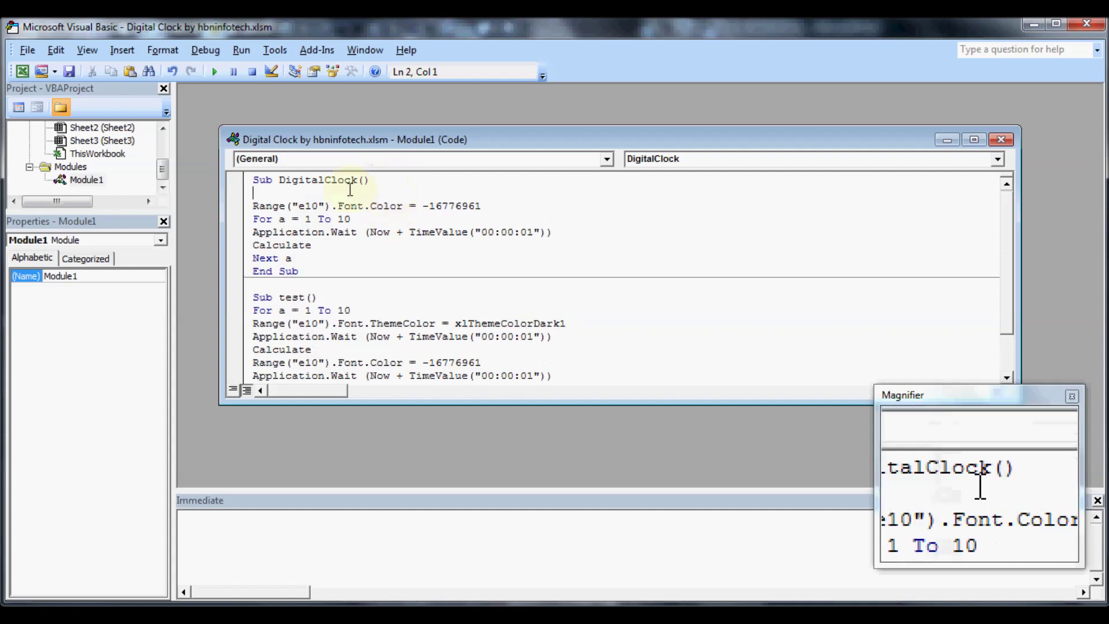
right_click(340, 194)
left_click(384, 246)
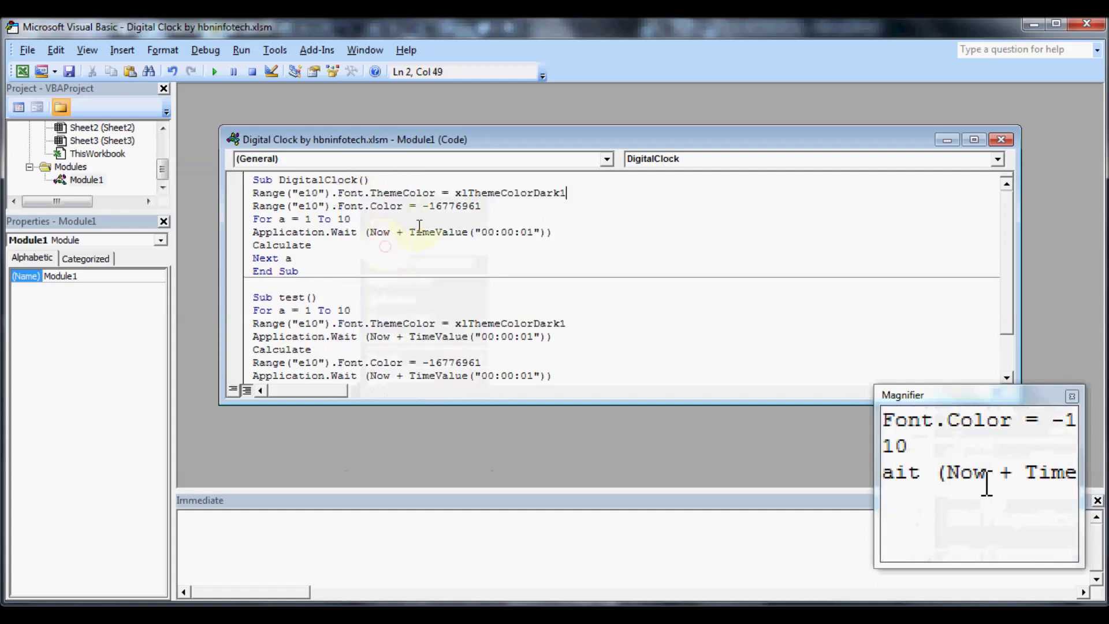
key("Return")
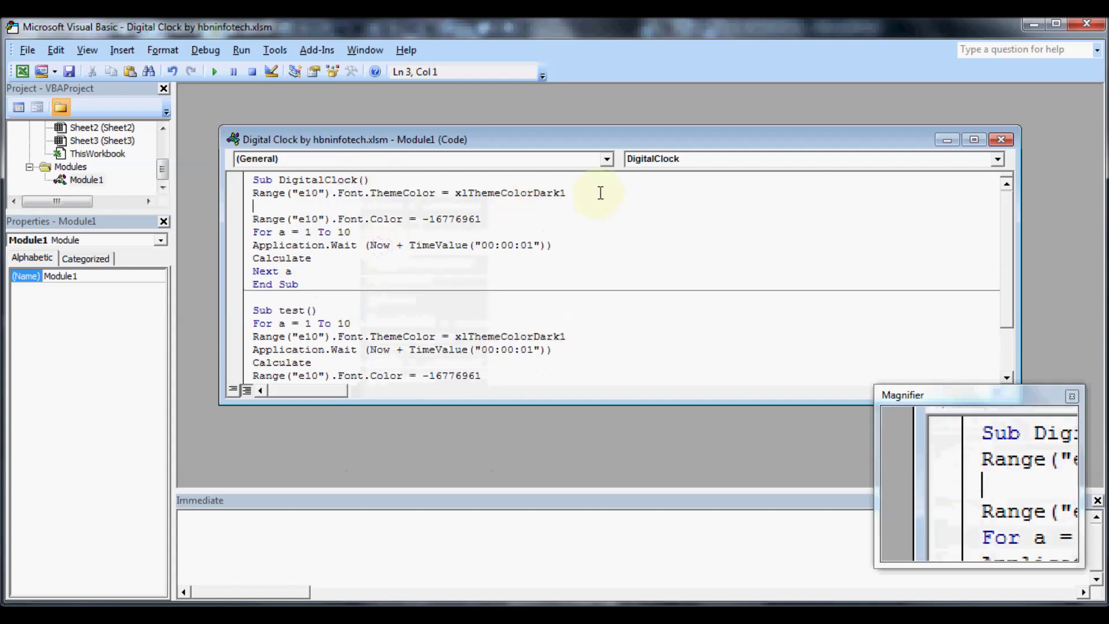
right_click(320, 207)
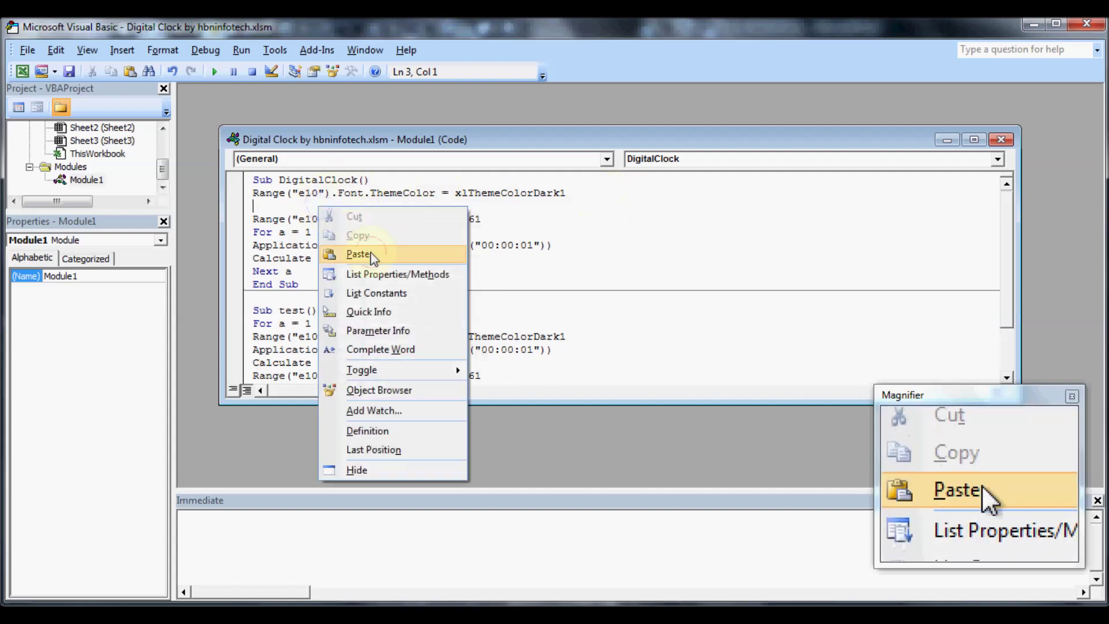
left_click(359, 254)
left_click(300, 206)
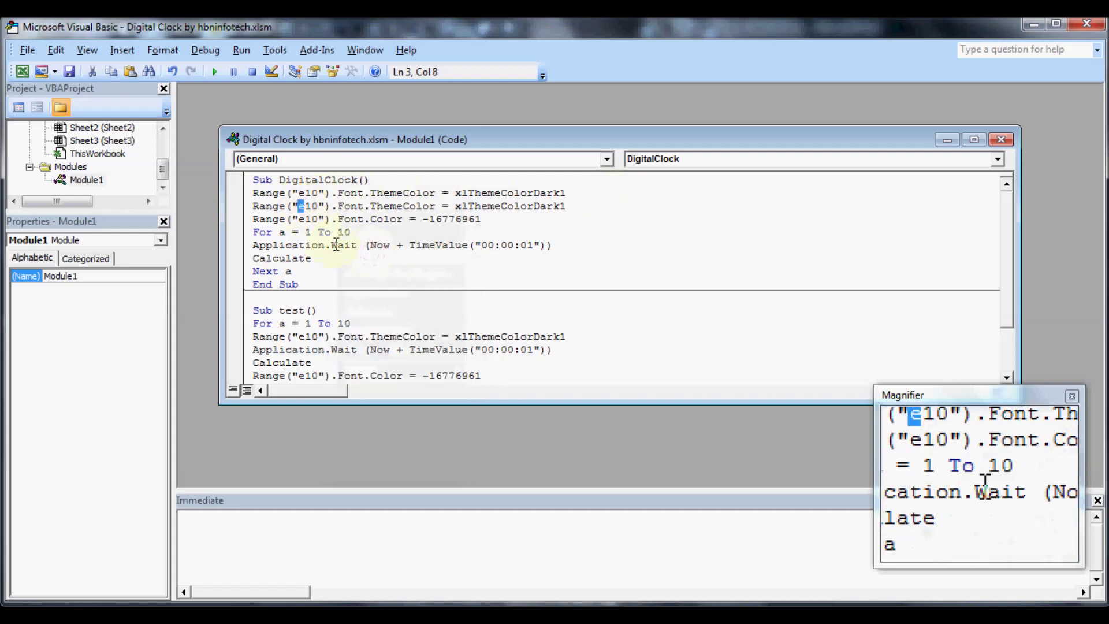
left_click_drag(306, 193, 300, 193)
type("E")
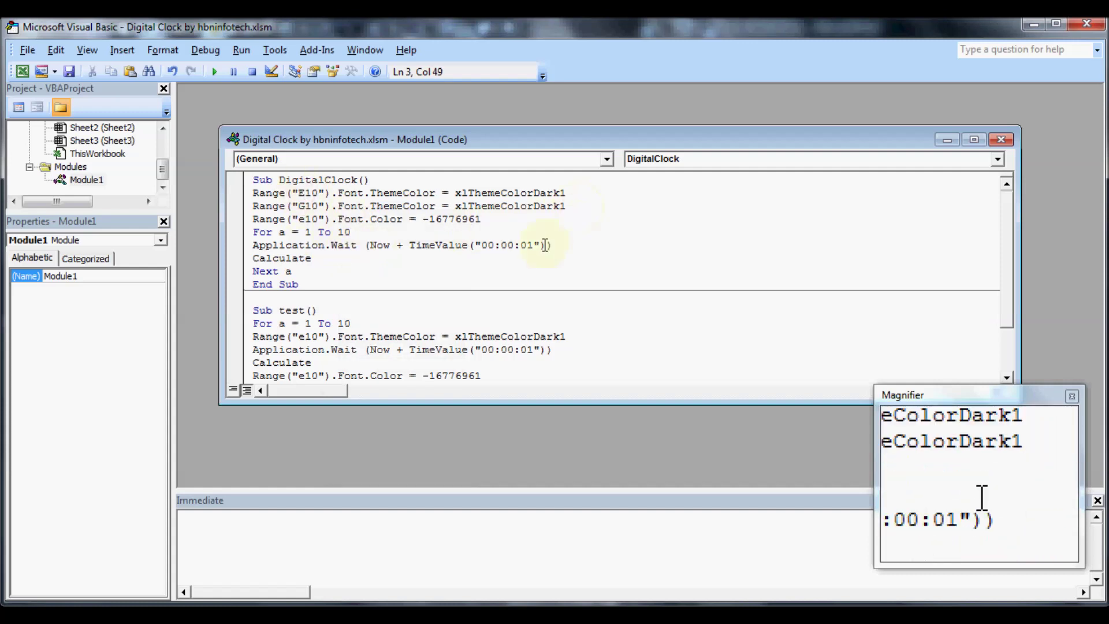
Step: Copy the one-second Application.Wait line and paste it below the G10 theme-colour line
left_click_drag(339, 246, 253, 246)
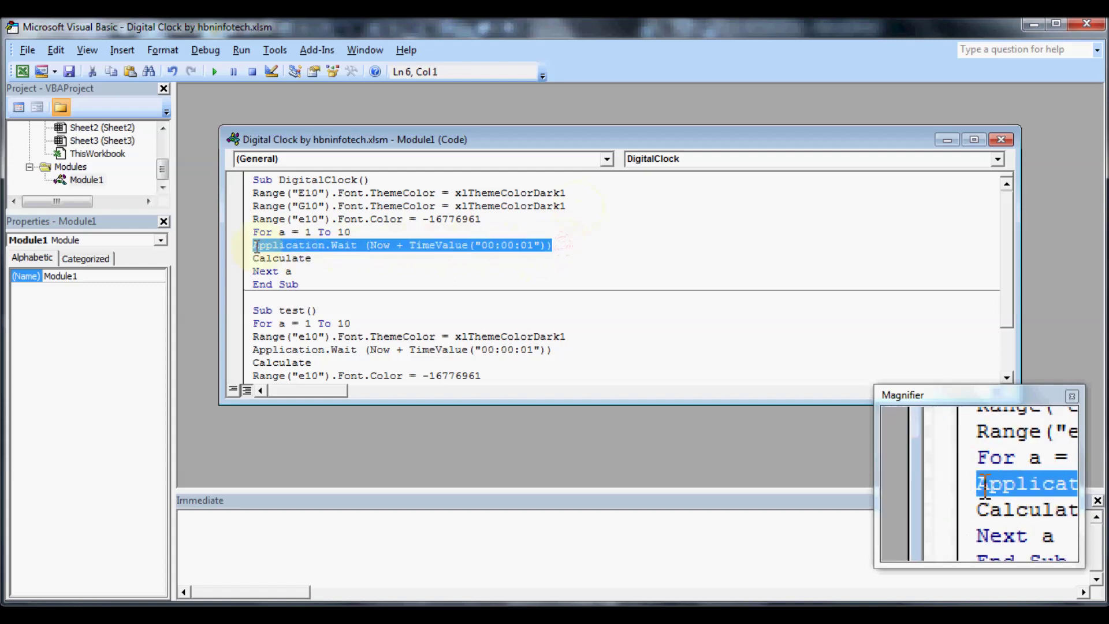
right_click(271, 247)
left_click(308, 276)
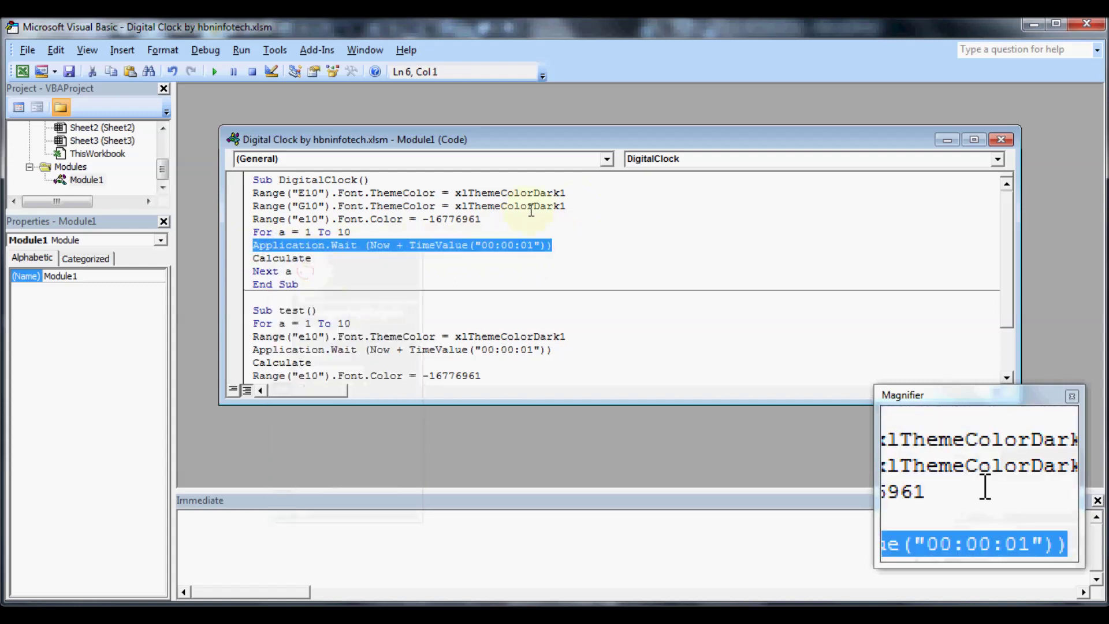
key("Return")
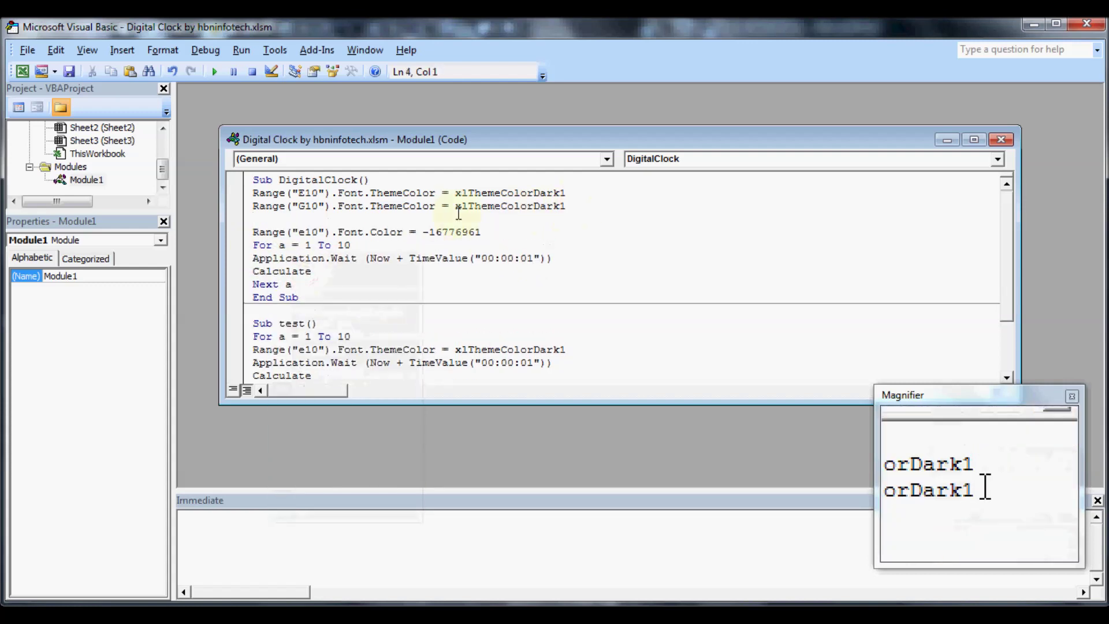
right_click(274, 219)
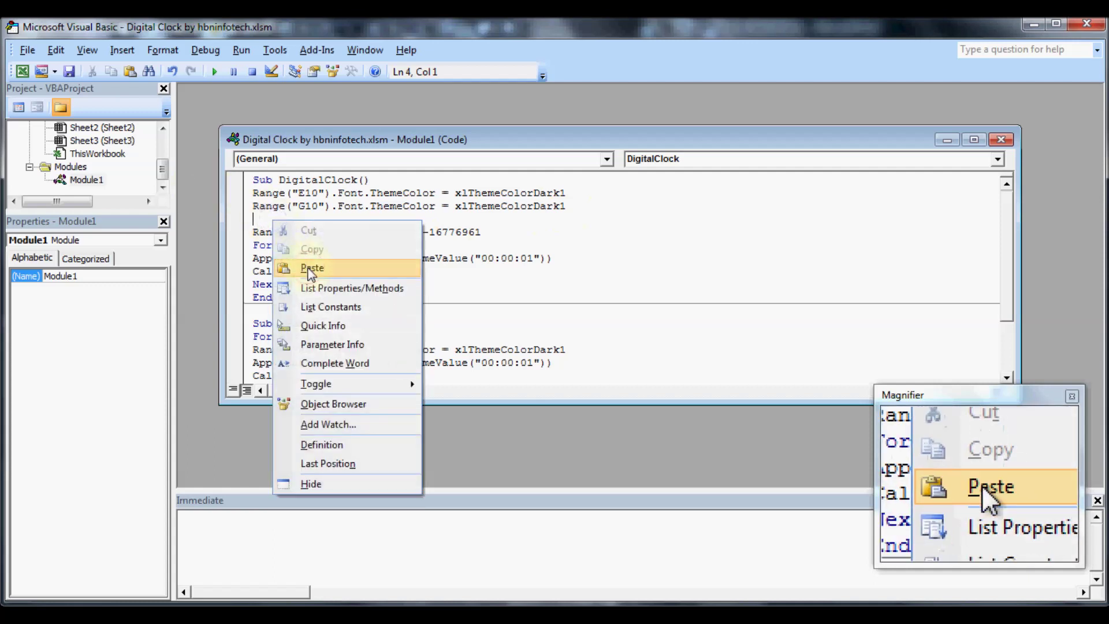
left_click(313, 268)
Step: Copy the Calculate statement and paste it on a new line below the pasted wait
left_click_drag(313, 272, 253, 271)
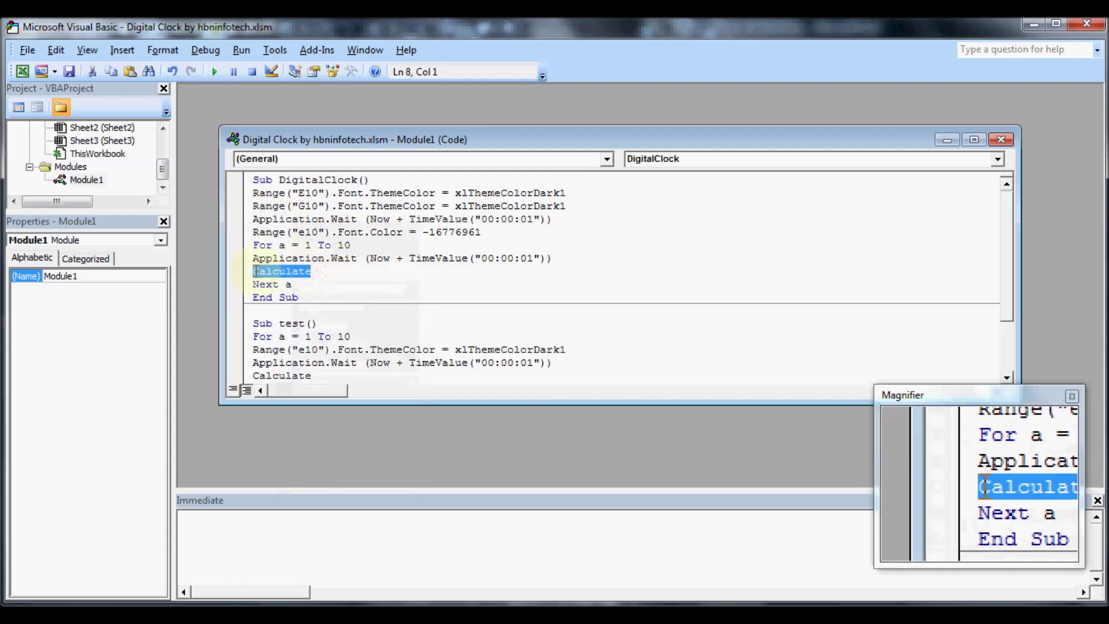
right_click(281, 278)
left_click(315, 300)
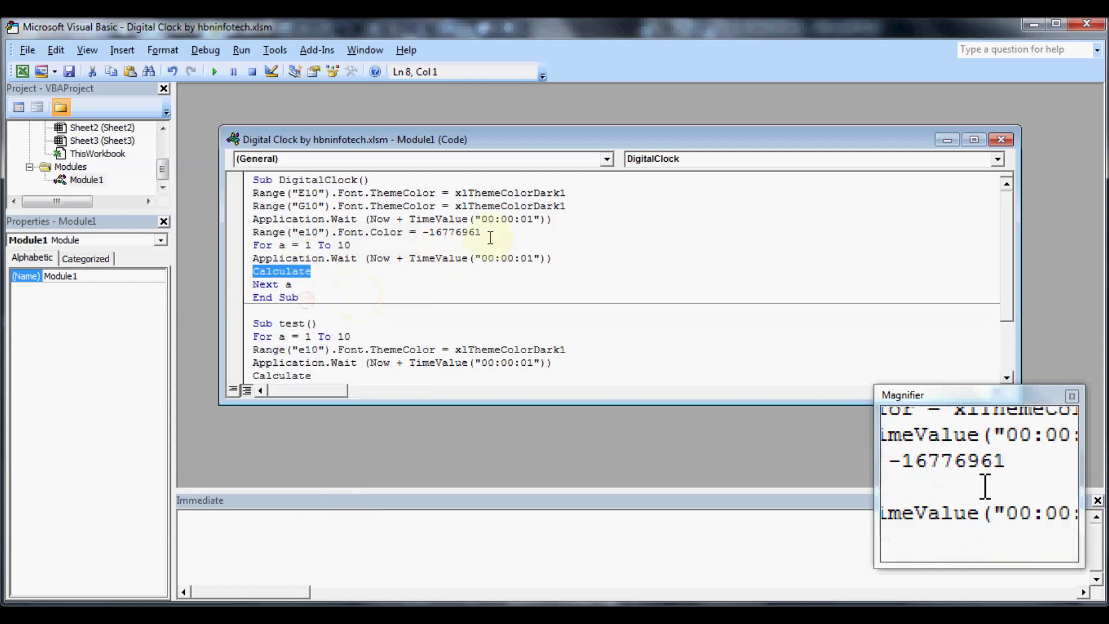
left_click(564, 218)
left_click(502, 232)
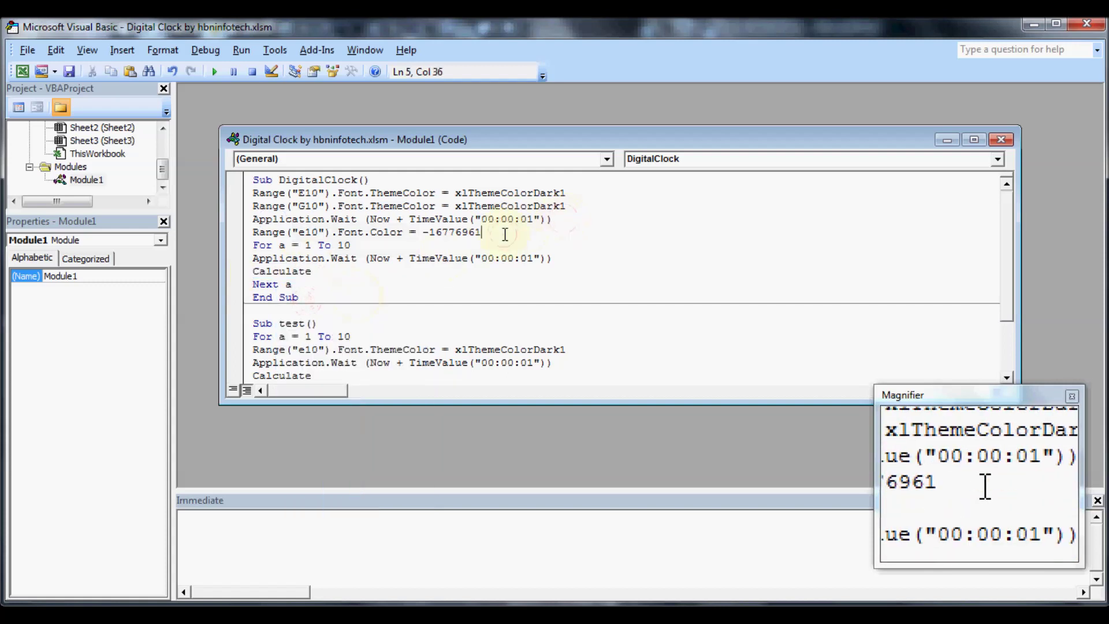
left_click(559, 220)
key("Return")
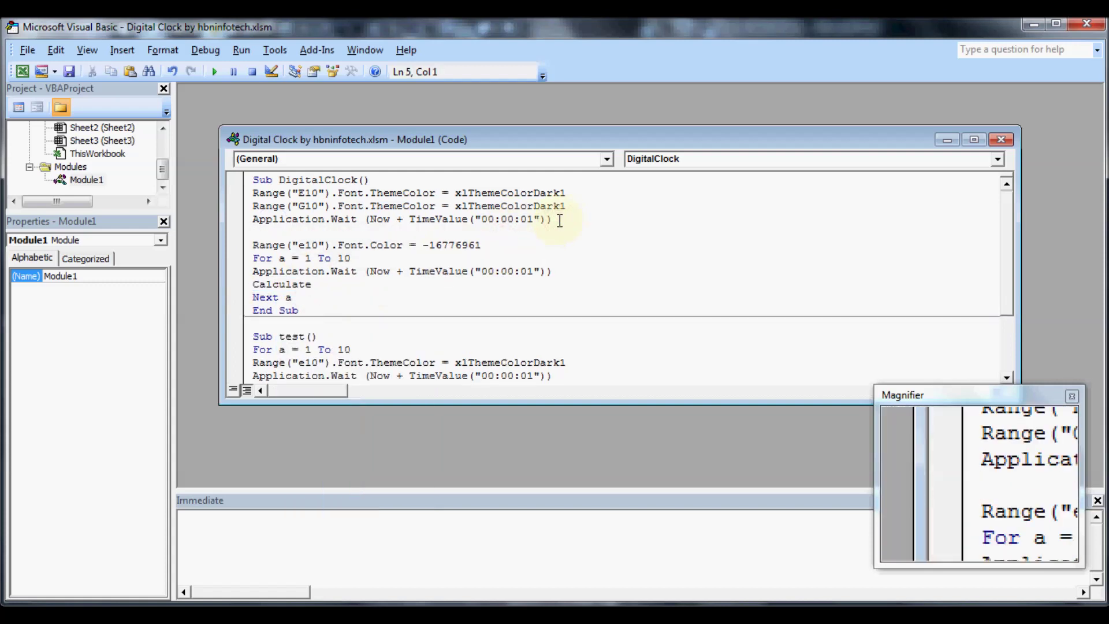
right_click(359, 237)
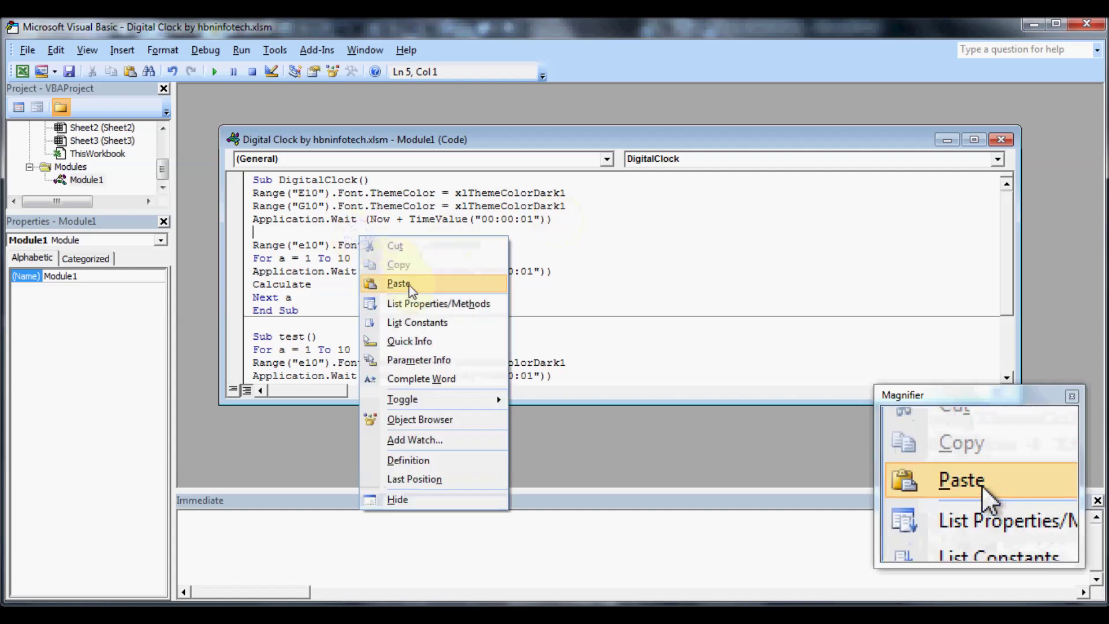
left_click(399, 283)
left_click_drag(350, 258, 296, 263)
Step: Move the For a = 1 To 10 line to the top of DigitalClock
right_click(296, 264)
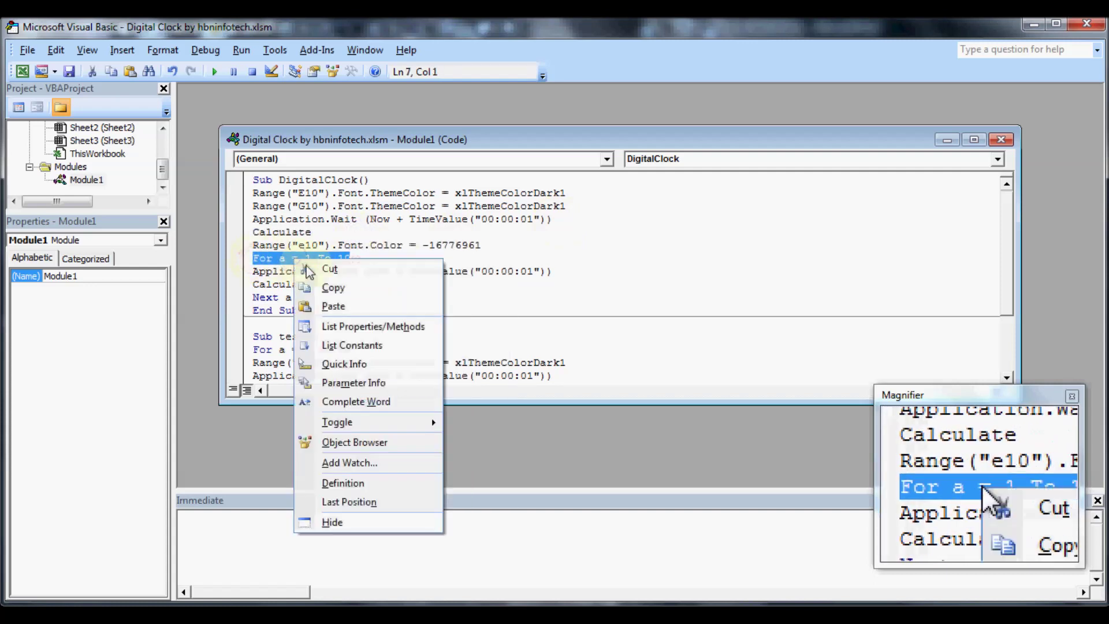
left_click(321, 270)
left_click(253, 193)
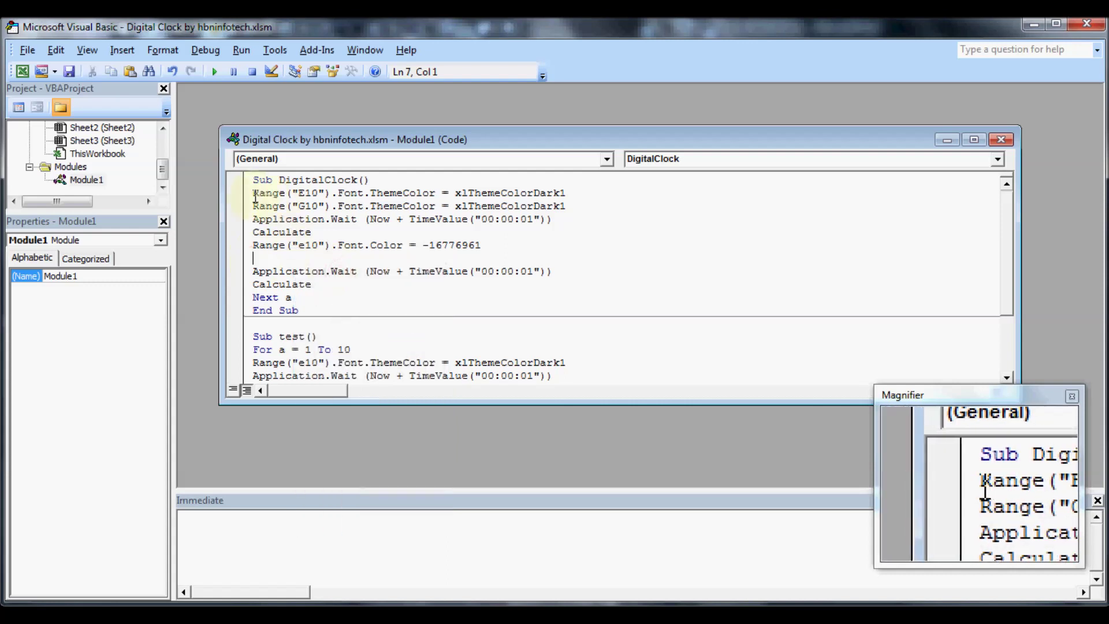
key("Return")
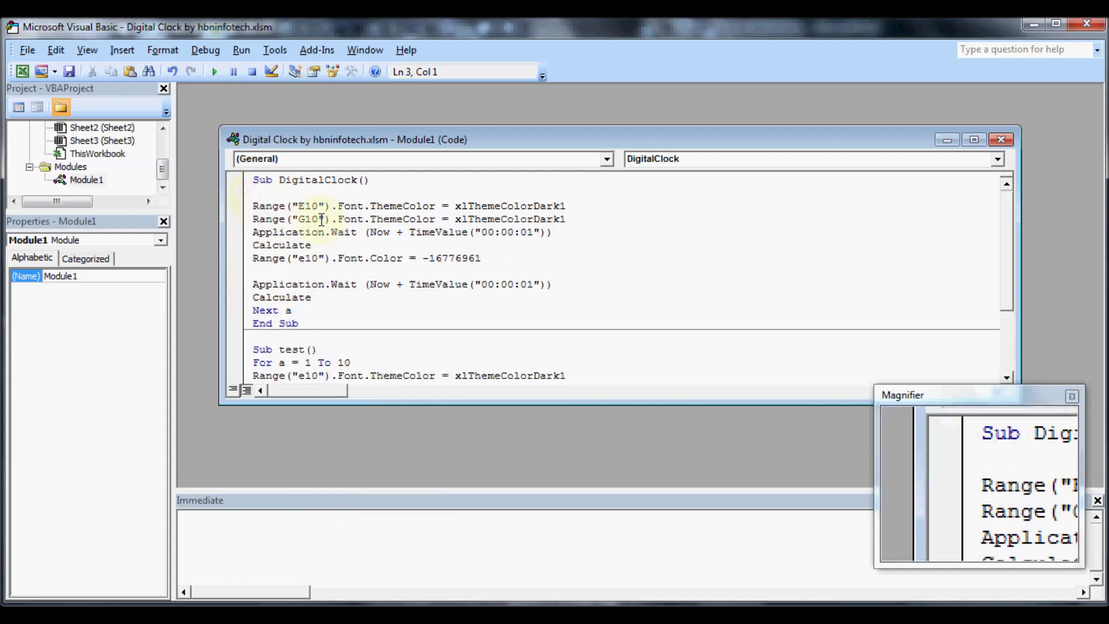
left_click(289, 193)
right_click(289, 195)
left_click(341, 243)
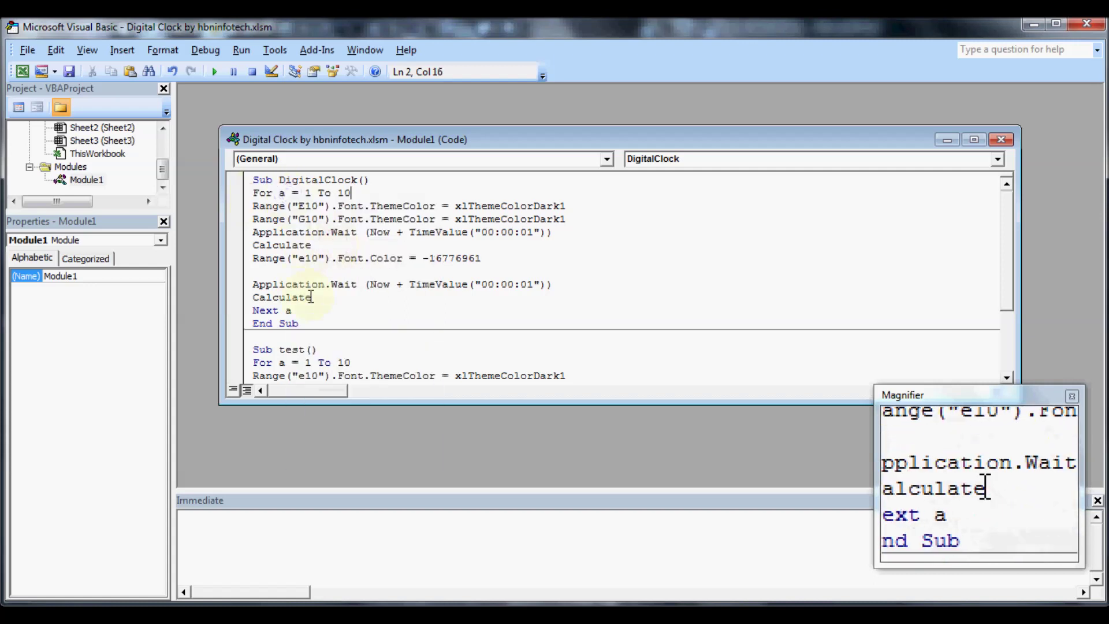
Step: Duplicate the Font.Color -16776961 line and set its two references to E10 and G10
left_click(416, 271)
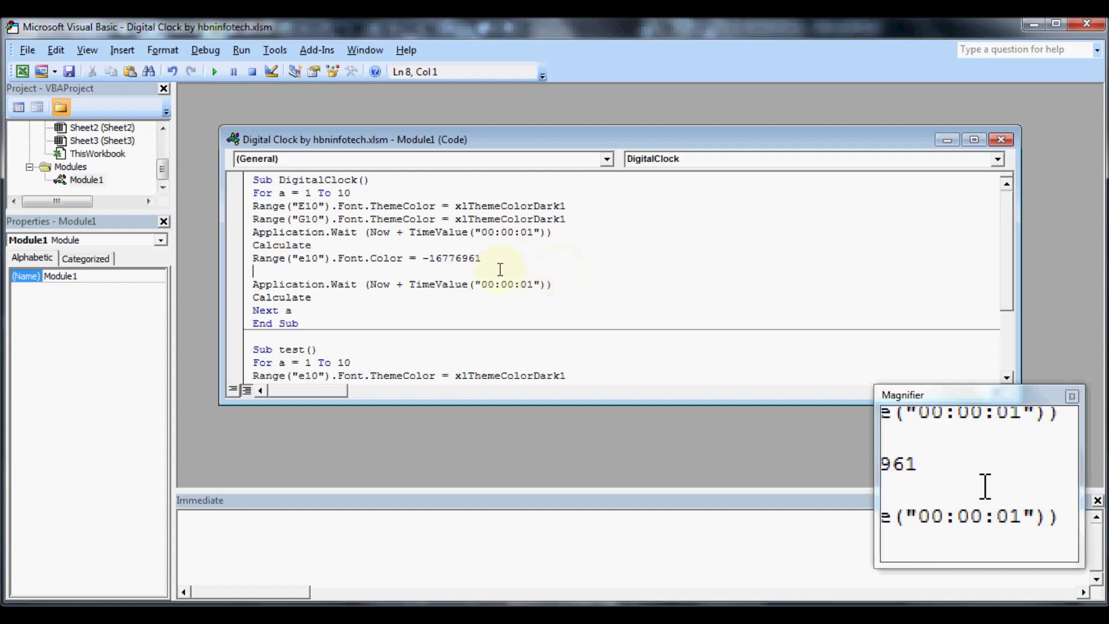
left_click_drag(482, 258, 253, 260)
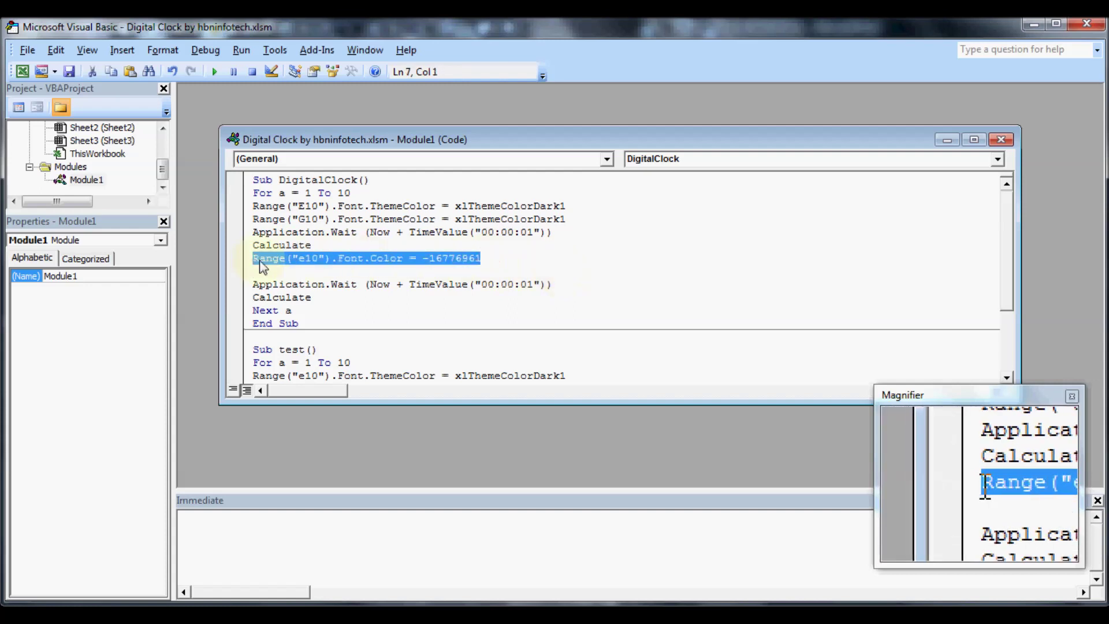
right_click(257, 262)
left_click(271, 290)
left_click(280, 271)
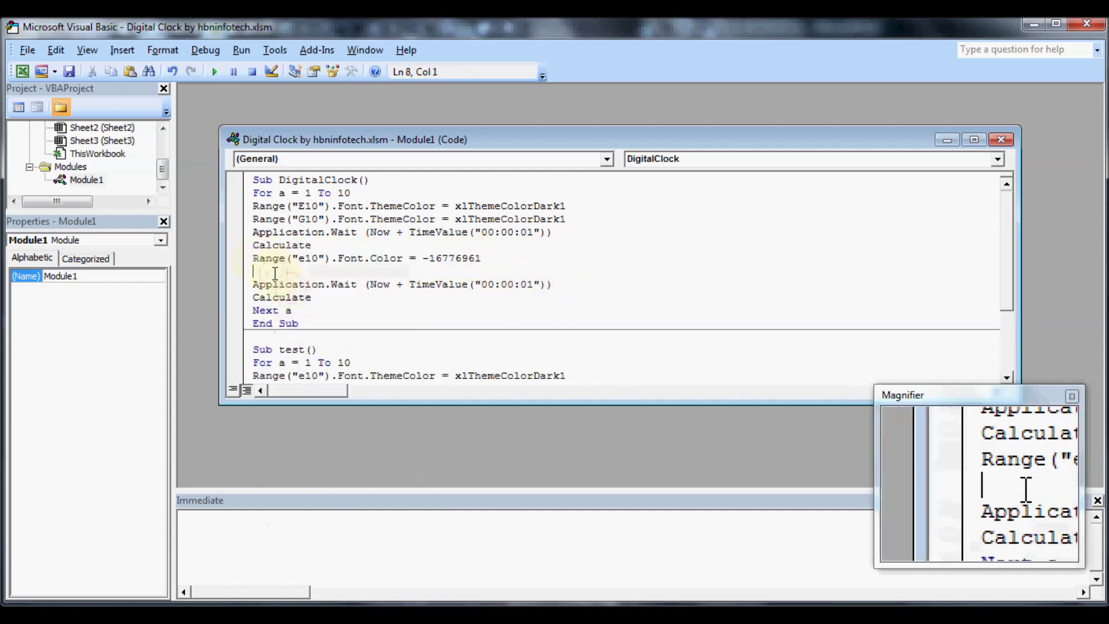
right_click(272, 273)
left_click(311, 325)
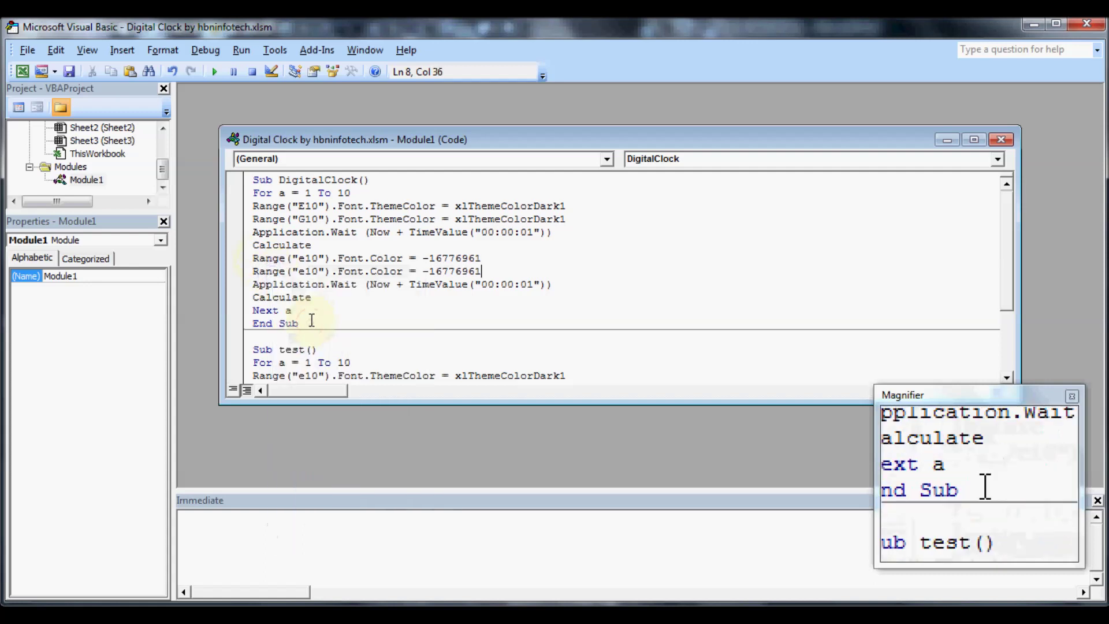
left_click_drag(305, 258, 299, 271)
type("EG")
Step: Return to Excel and run DigitalClock from the Macro dialog so the colons blink red
left_click(332, 310)
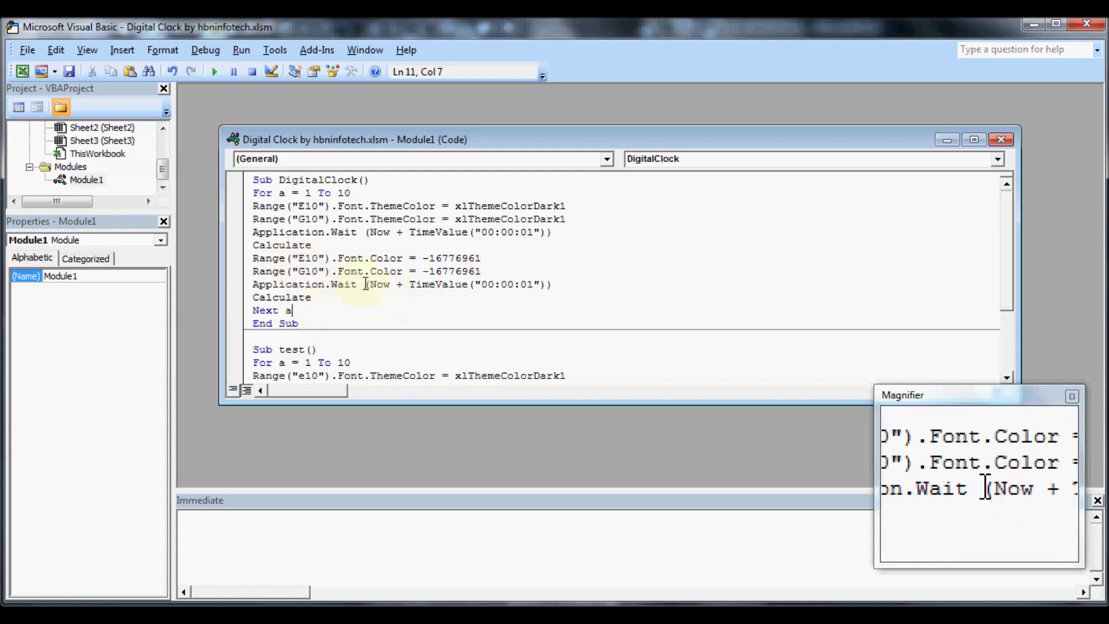
left_click(24, 73)
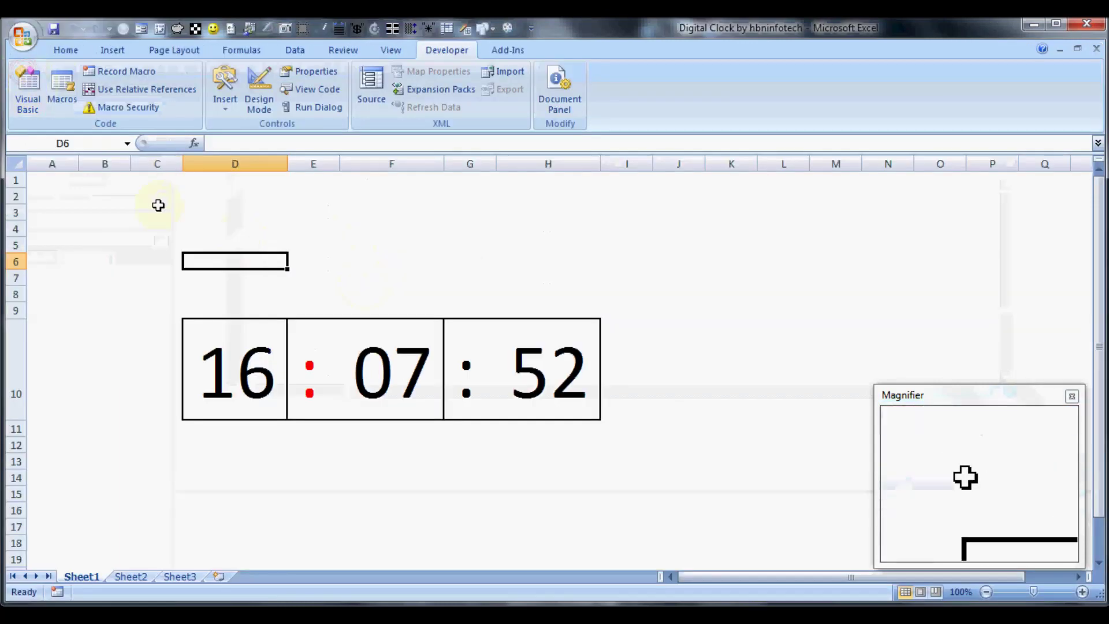
left_click(62, 87)
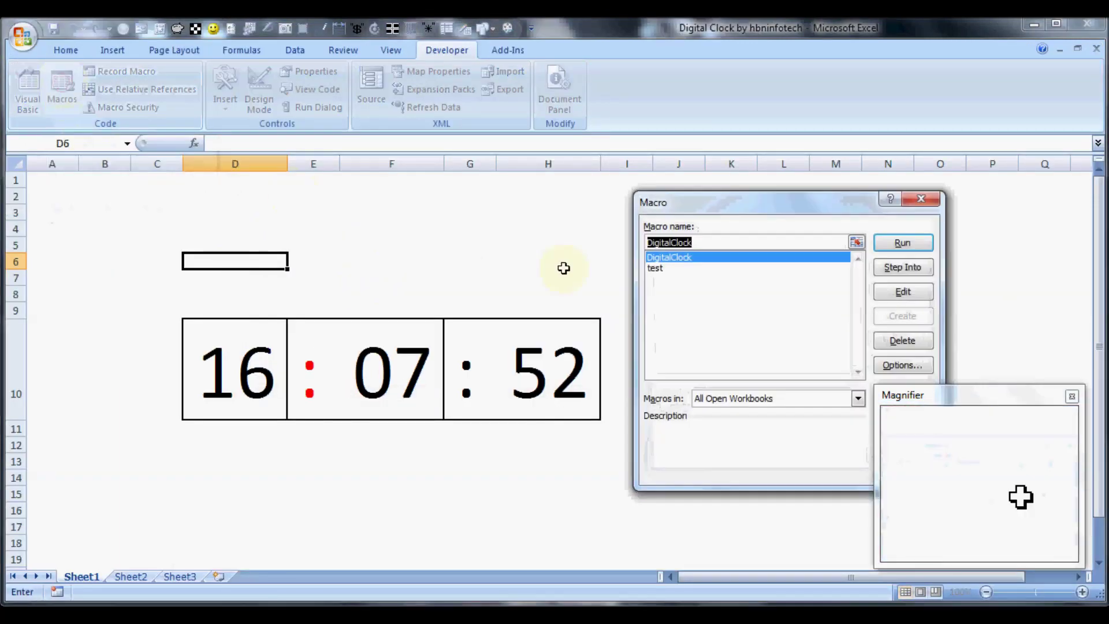
left_click(903, 242)
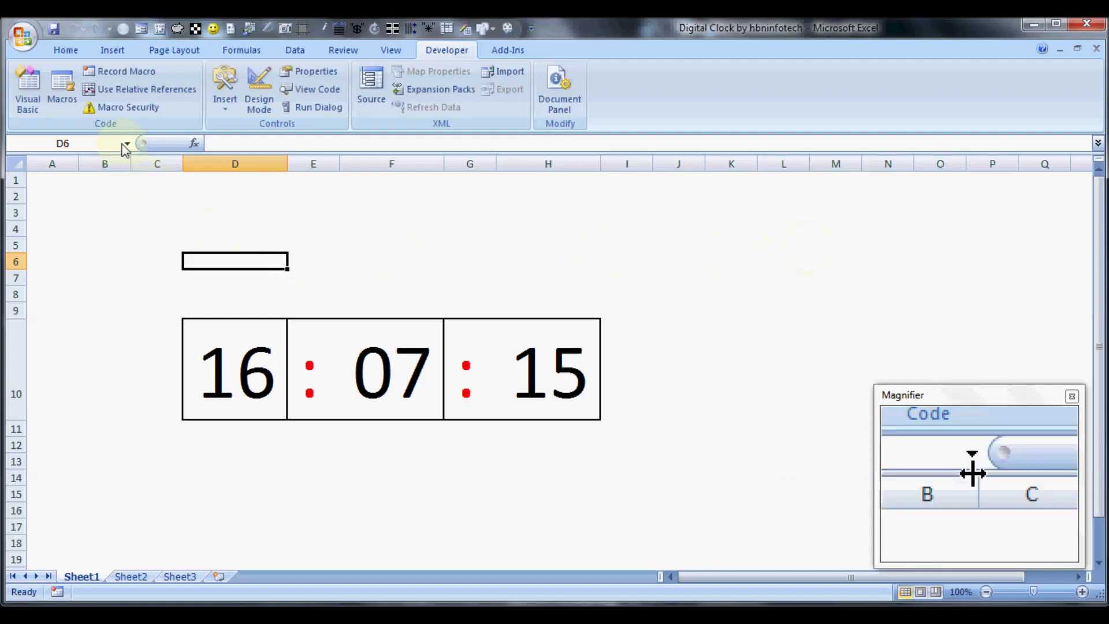
Step: In the VBA editor, change the loop to For a = 1 To 60
left_click(69, 94)
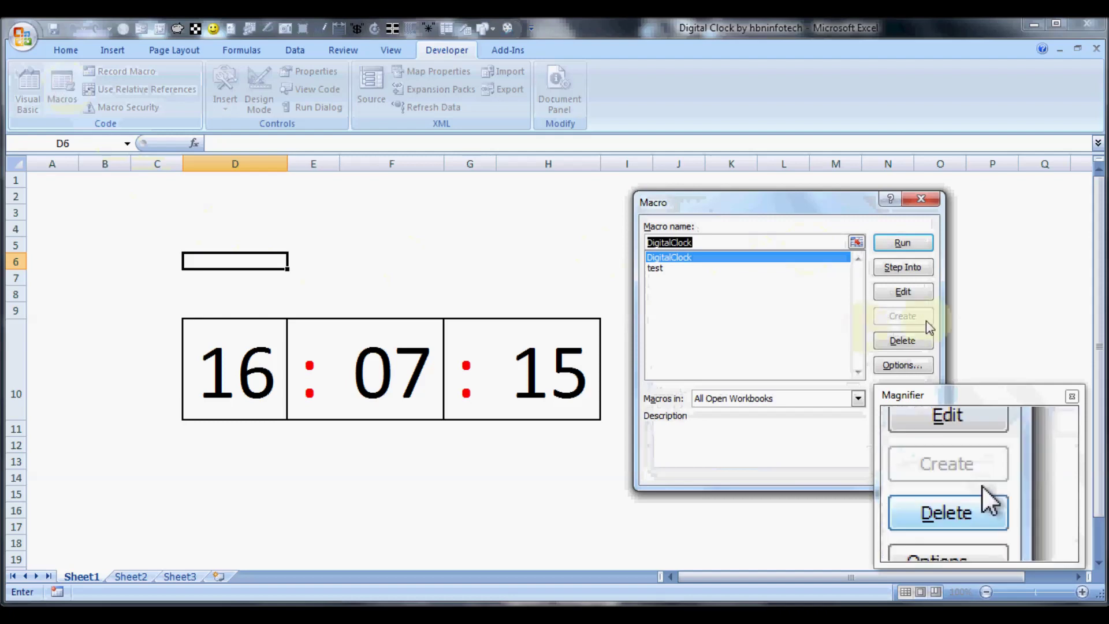
left_click(933, 202)
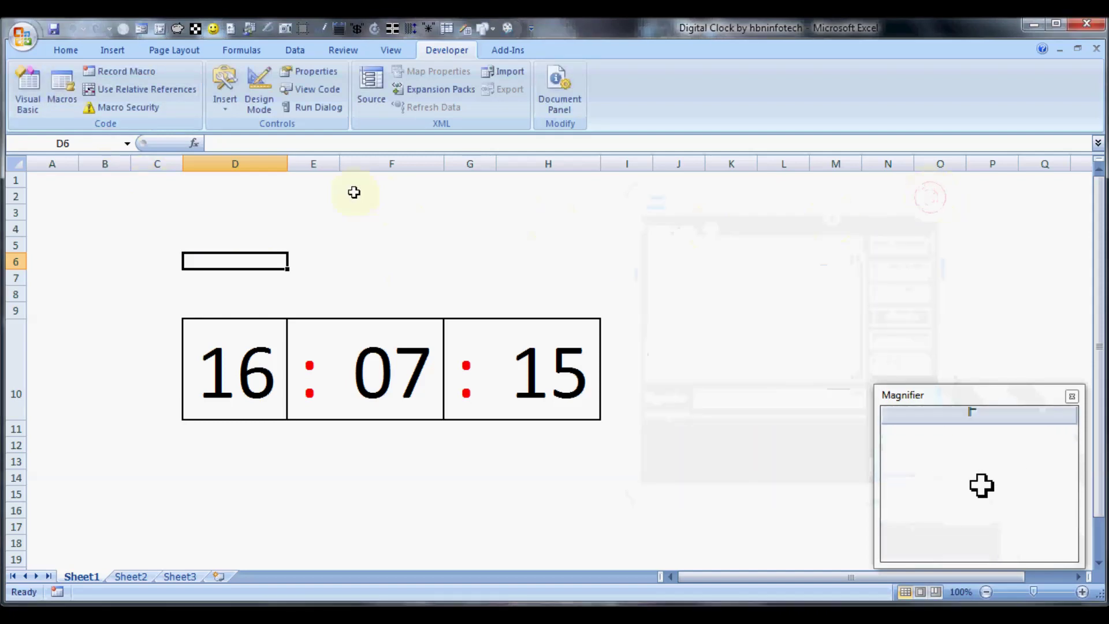
left_click(42, 106)
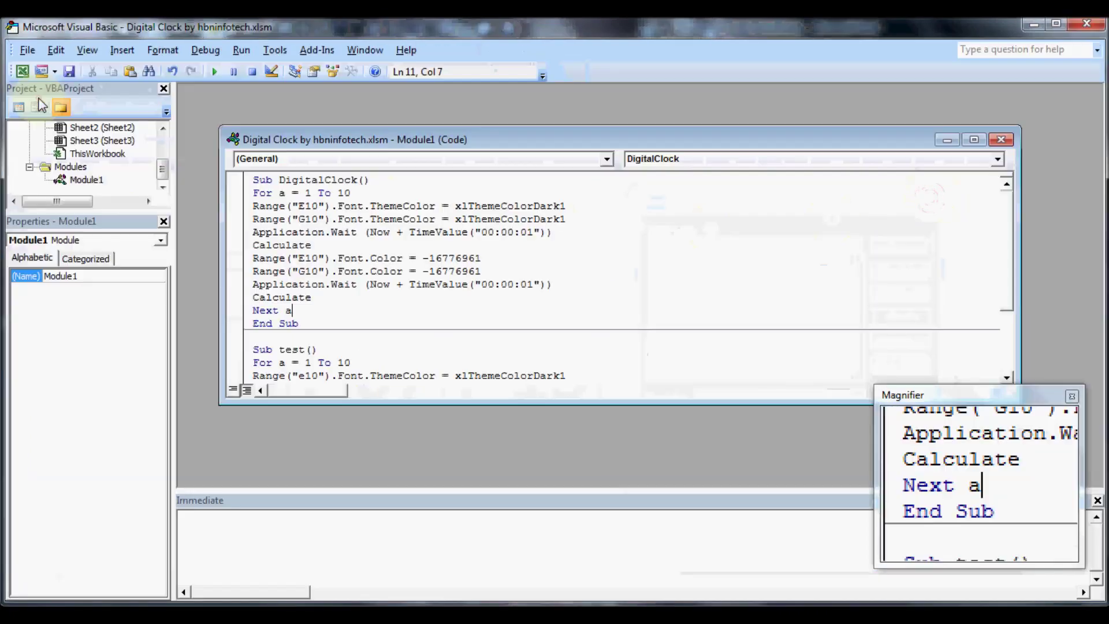
left_click(358, 193)
key("BackSpace")
key("BackSpace")
type("60")
Step: Delete the whole test procedure from the module
scroll(372, 289, "down", 3)
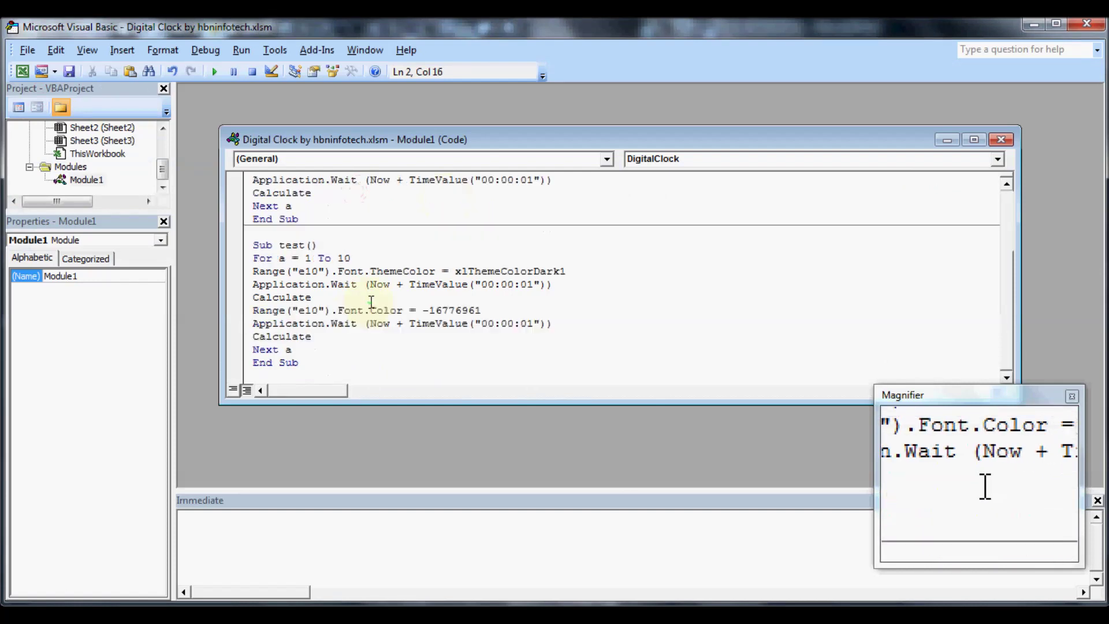
mouse_move(335, 369)
left_mouse_down()
mouse_move(275, 295)
mouse_move(252, 245)
left_mouse_up()
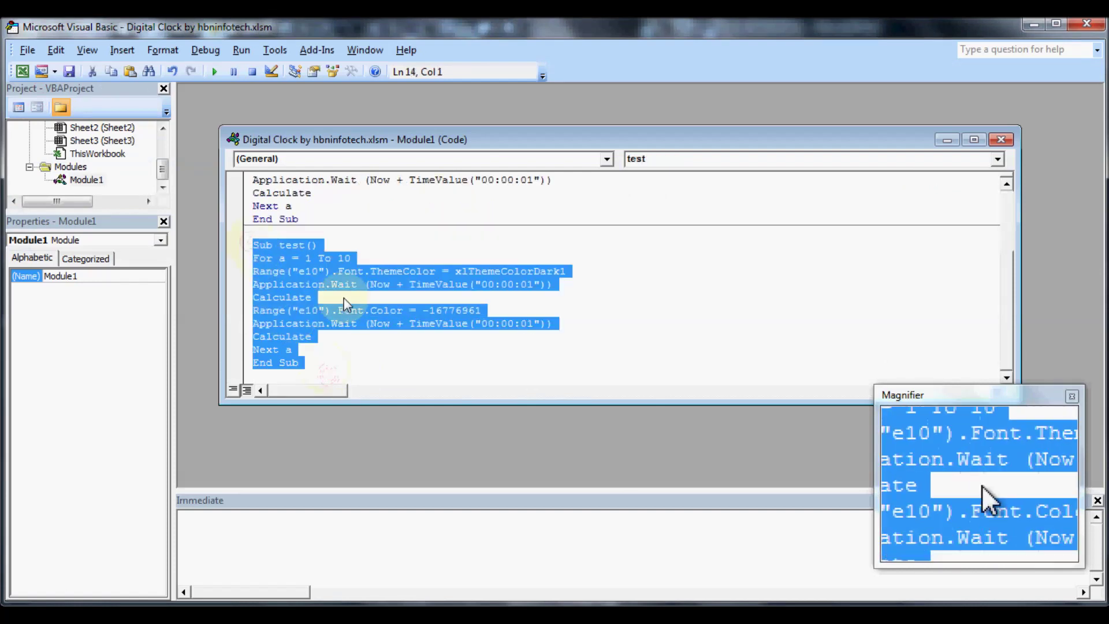
key("Delete")
key("BackSpace")
key("BackSpace")
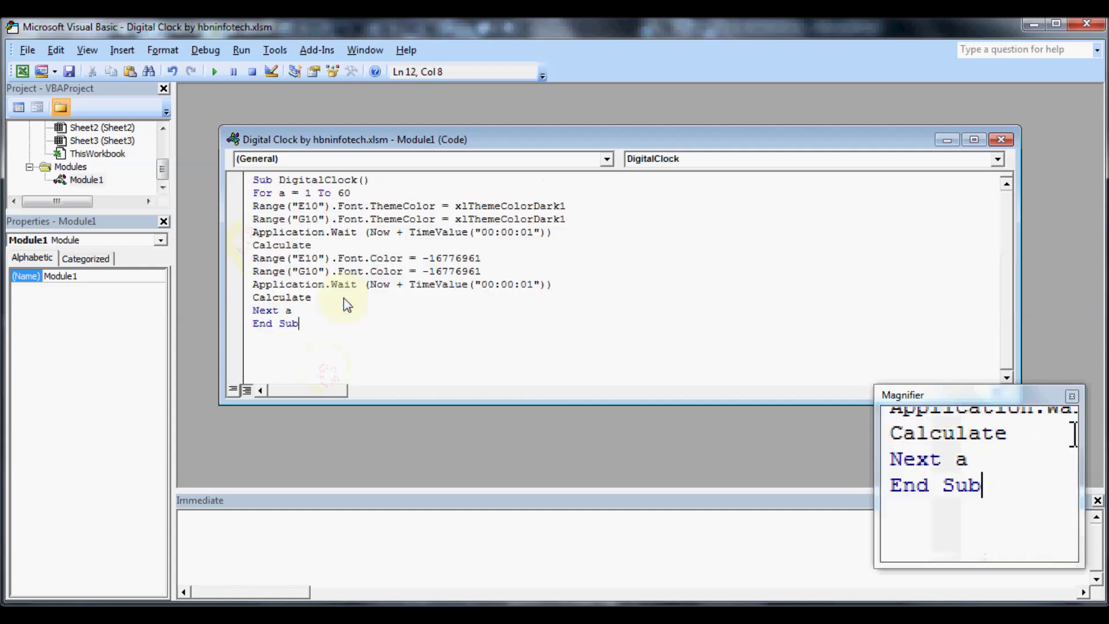
left_click(23, 72)
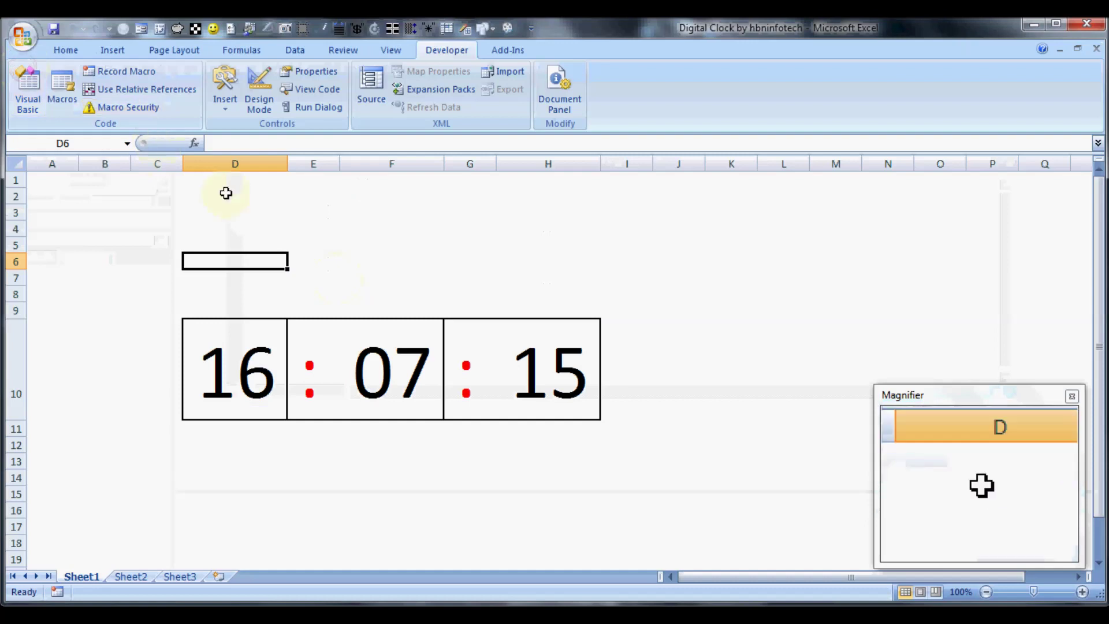
Step: Run the updated DigitalClock macro from the Macros list
left_click(61, 86)
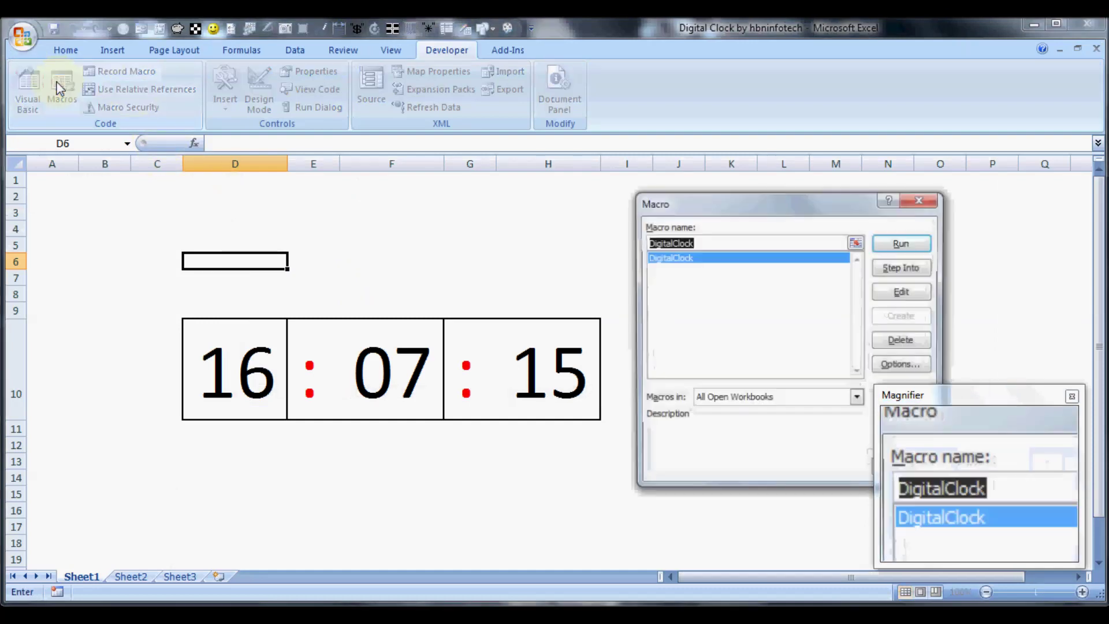
left_click(915, 241)
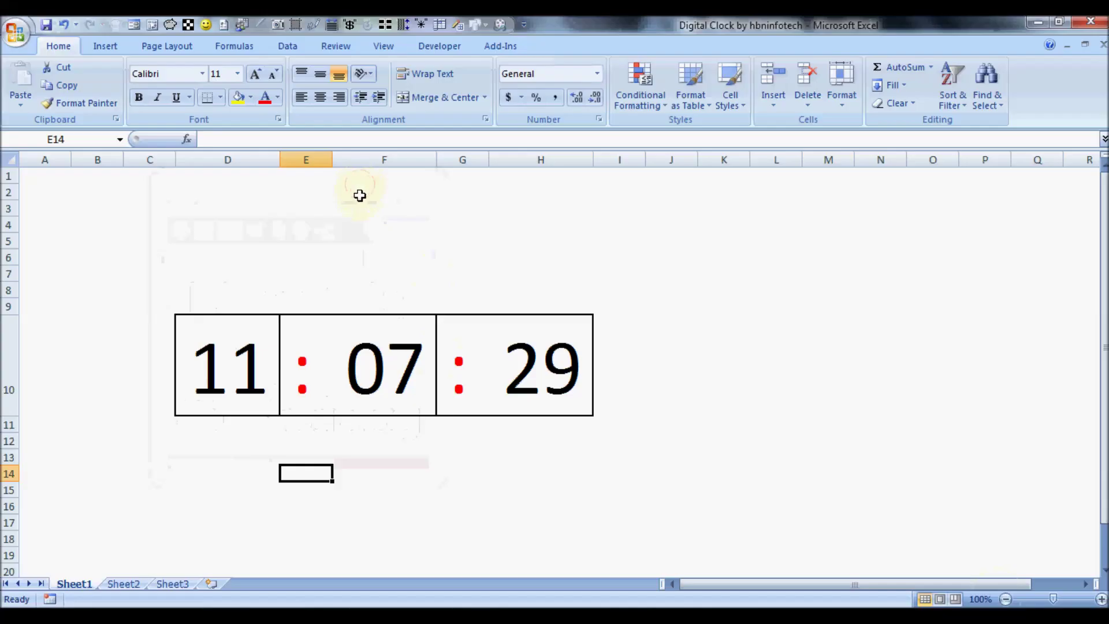
Step: Change the F10 minutes formula from =NOW() to =MINUTE(NOW())
double_click(381, 369)
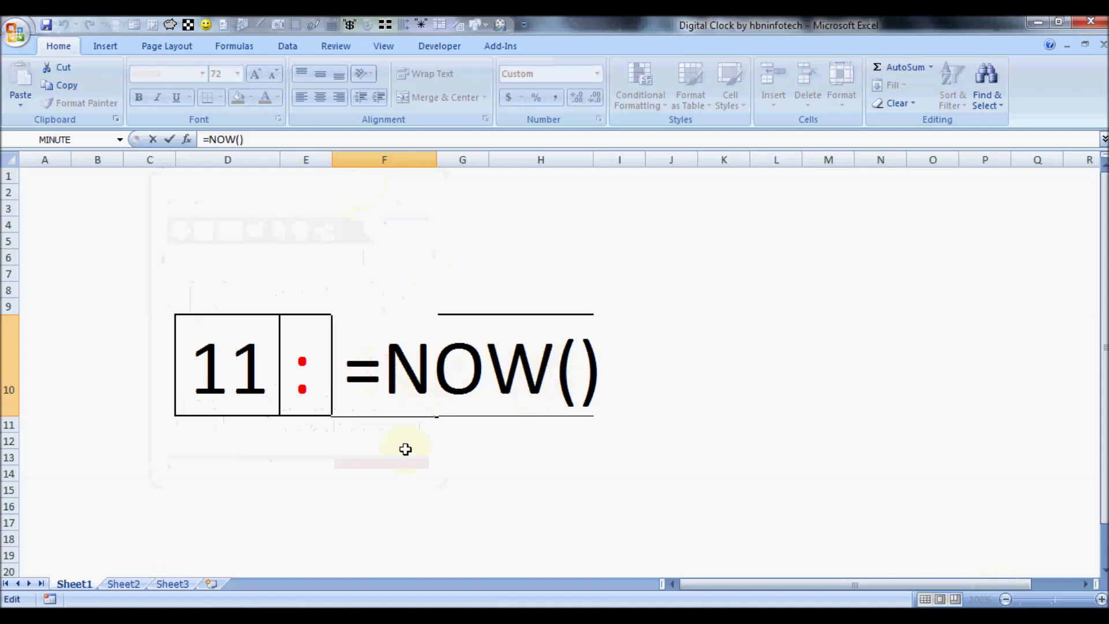
type("min")
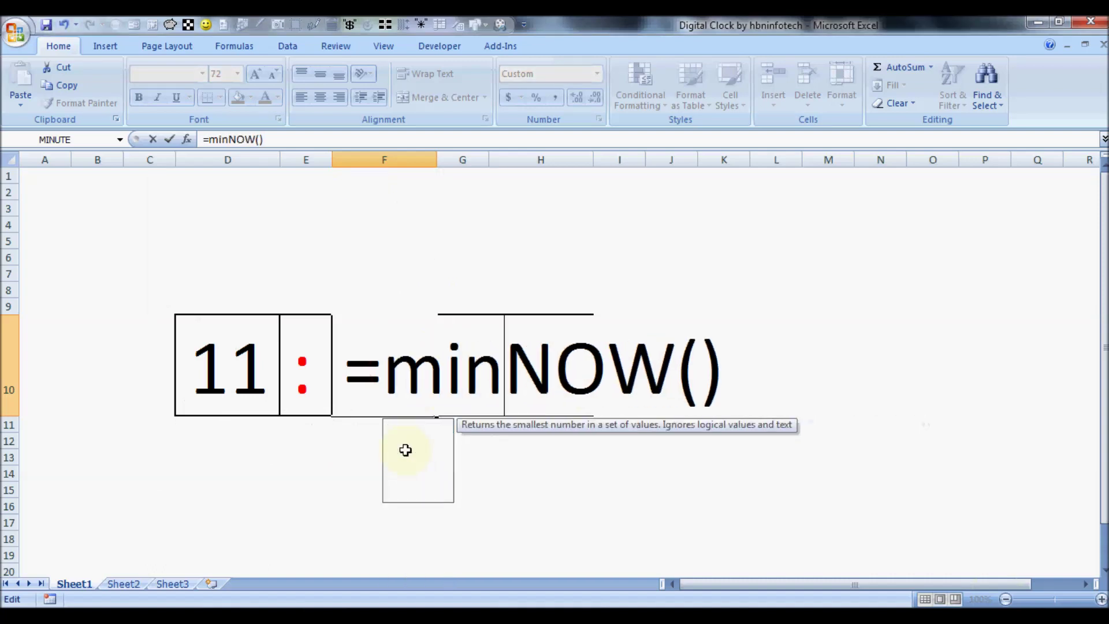
type("ut")
key("Tab")
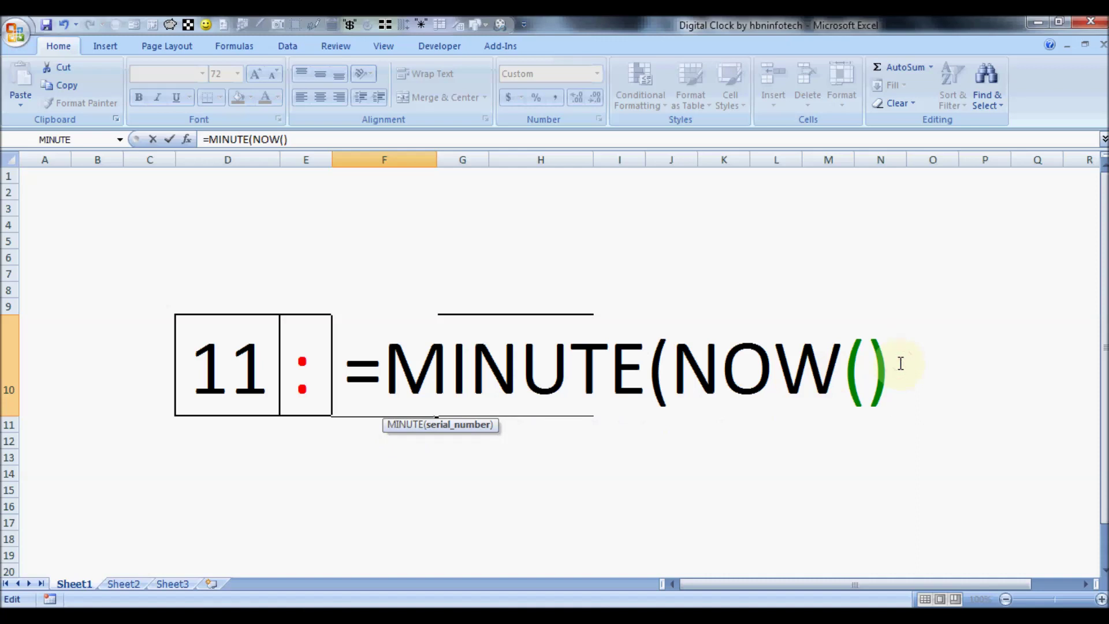
key("Return")
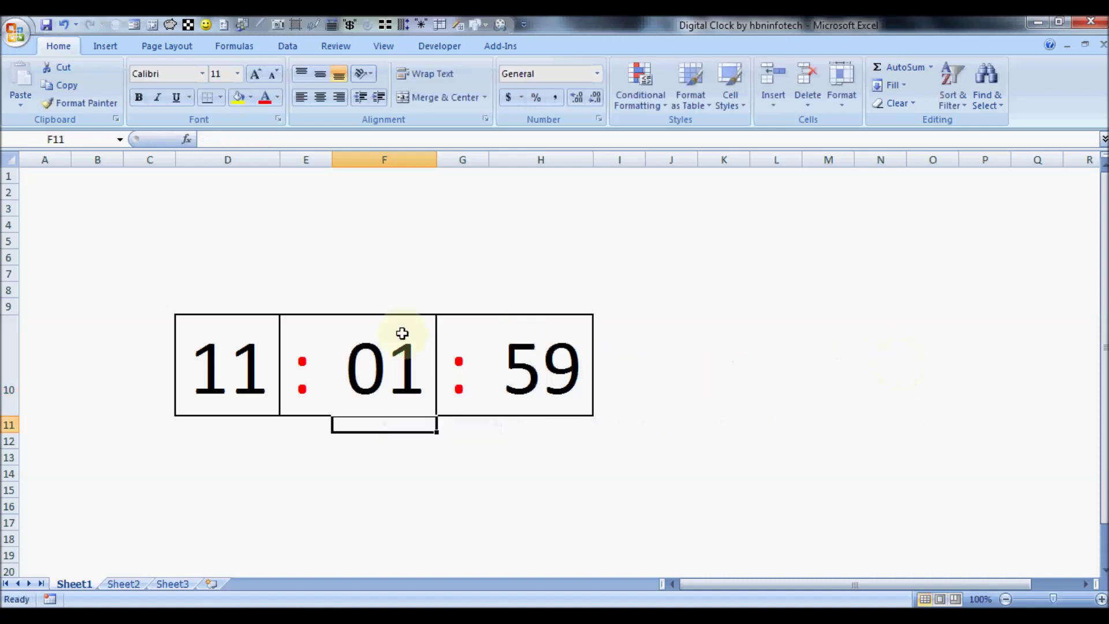
Step: Set the number format of minutes cell F10 to General
left_click(399, 349)
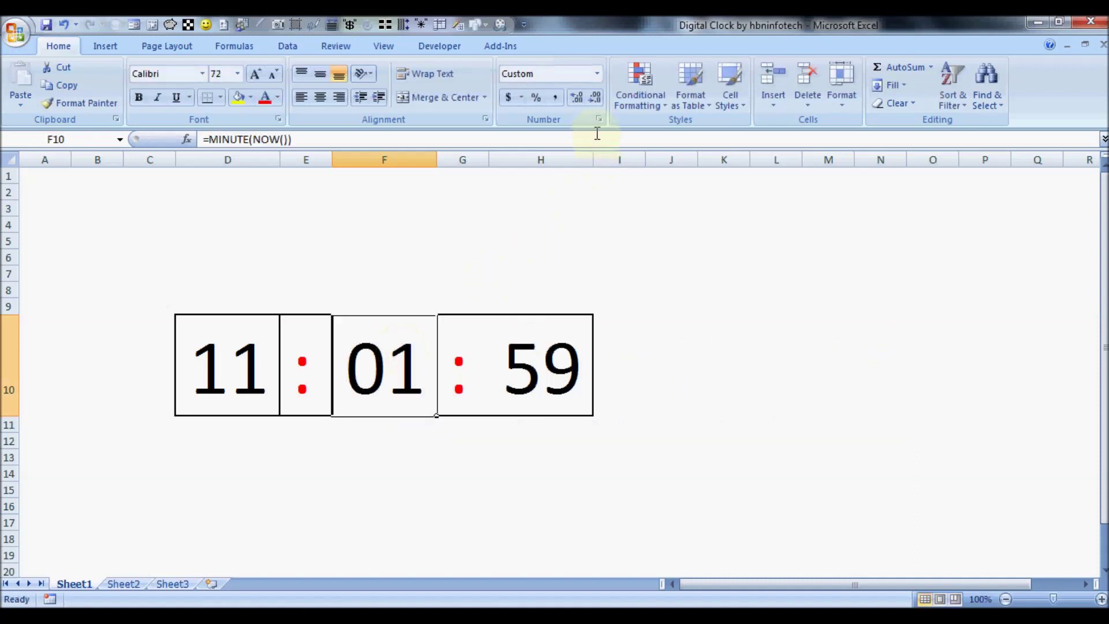
left_click(598, 73)
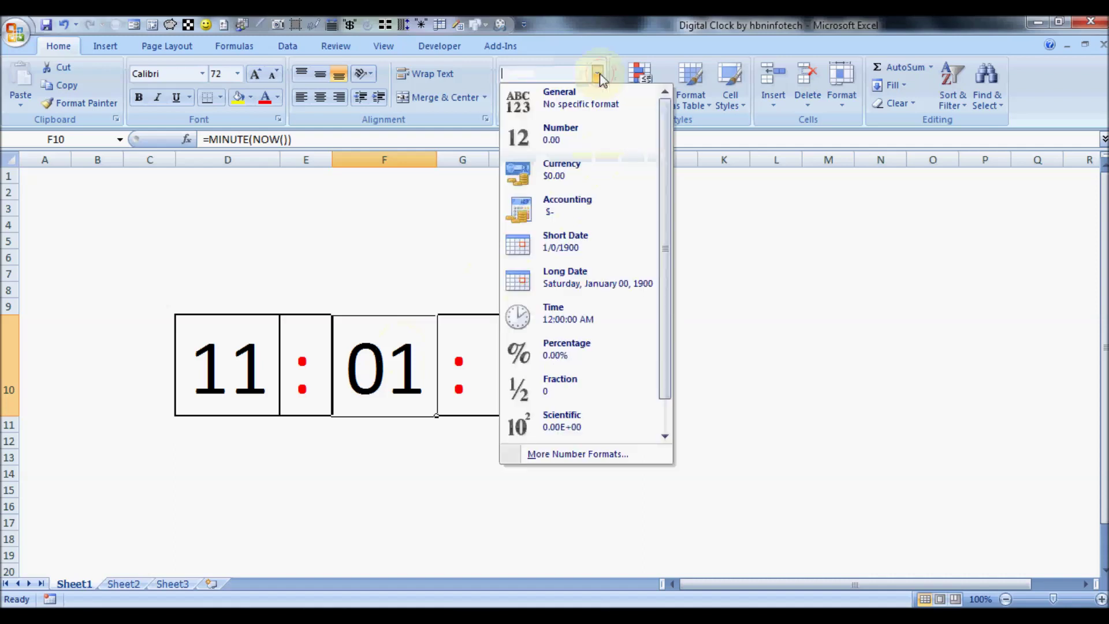
left_click(595, 110)
left_click(398, 453)
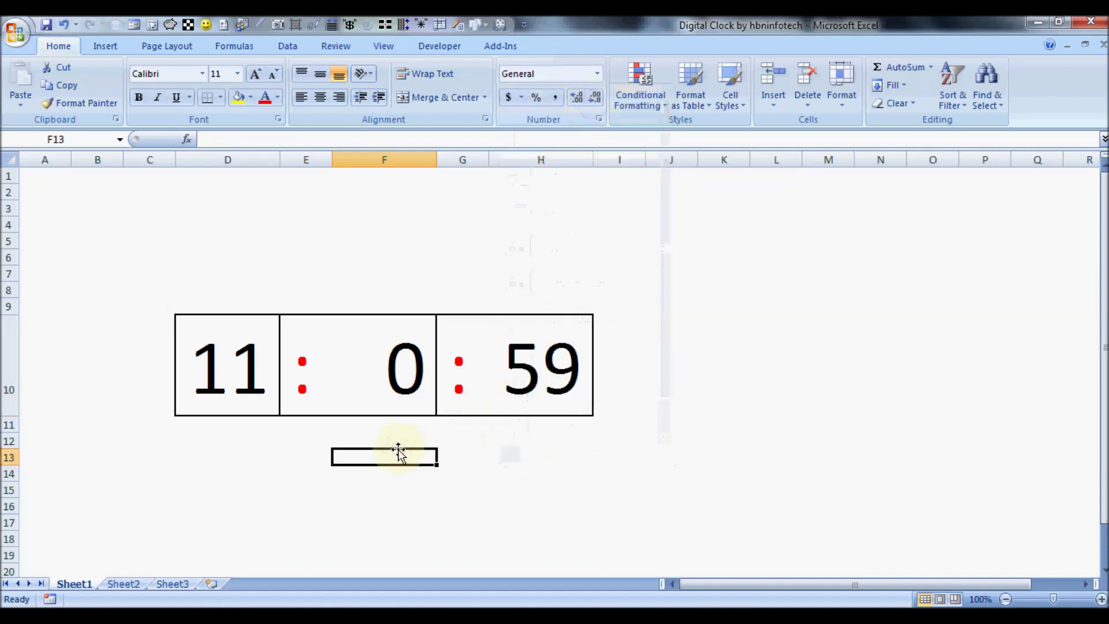
left_click(439, 51)
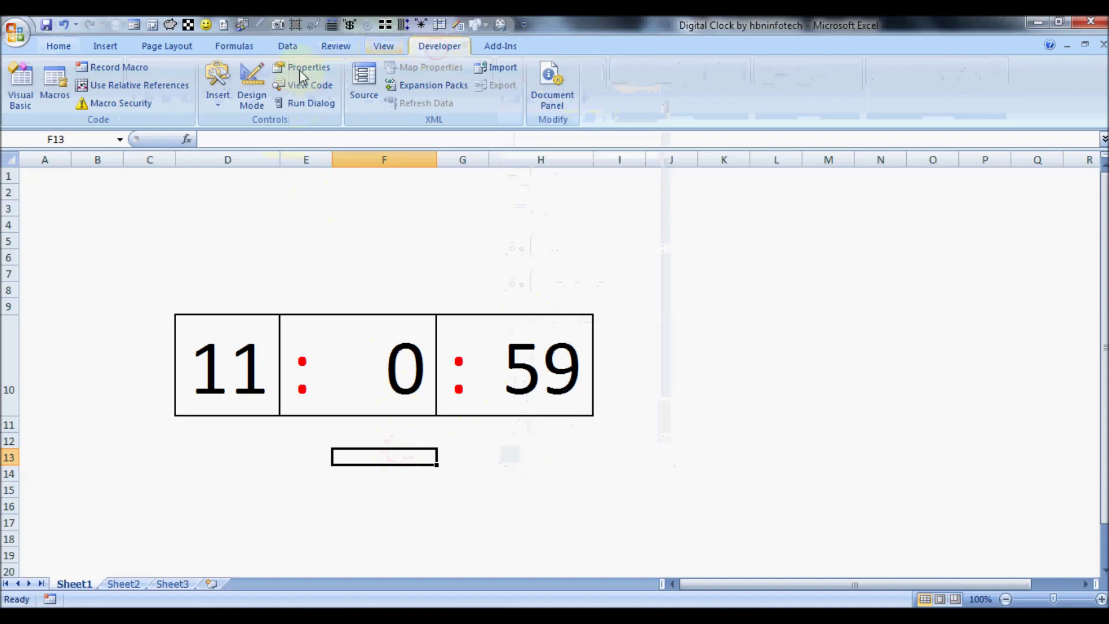
Step: Run DigitalClock again, then inspect the minutes formula in F10
left_click(55, 83)
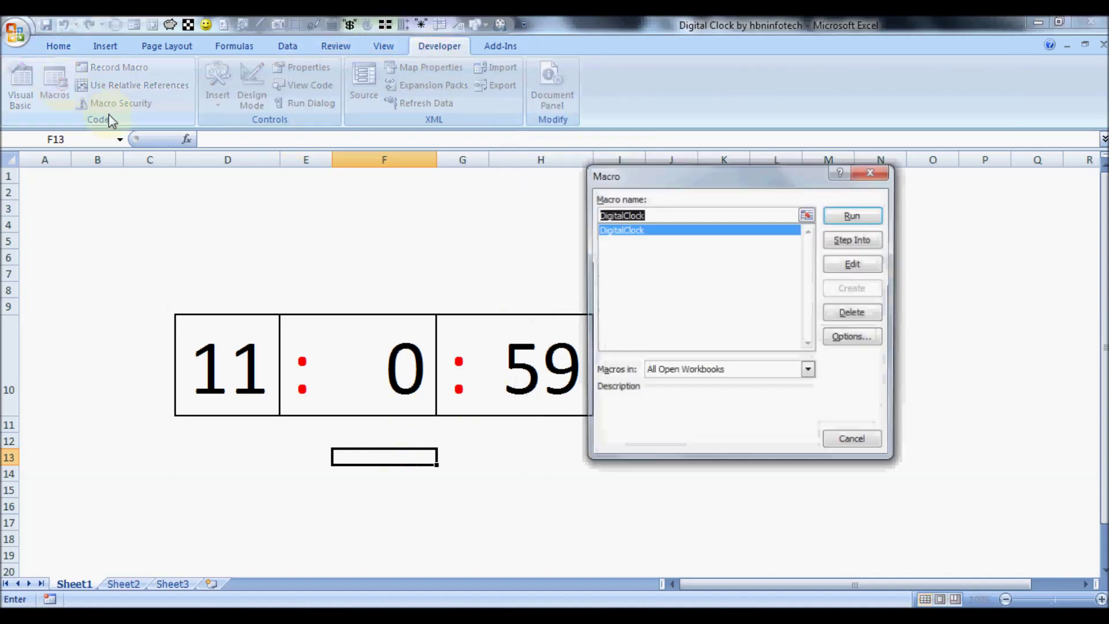
left_click(852, 219)
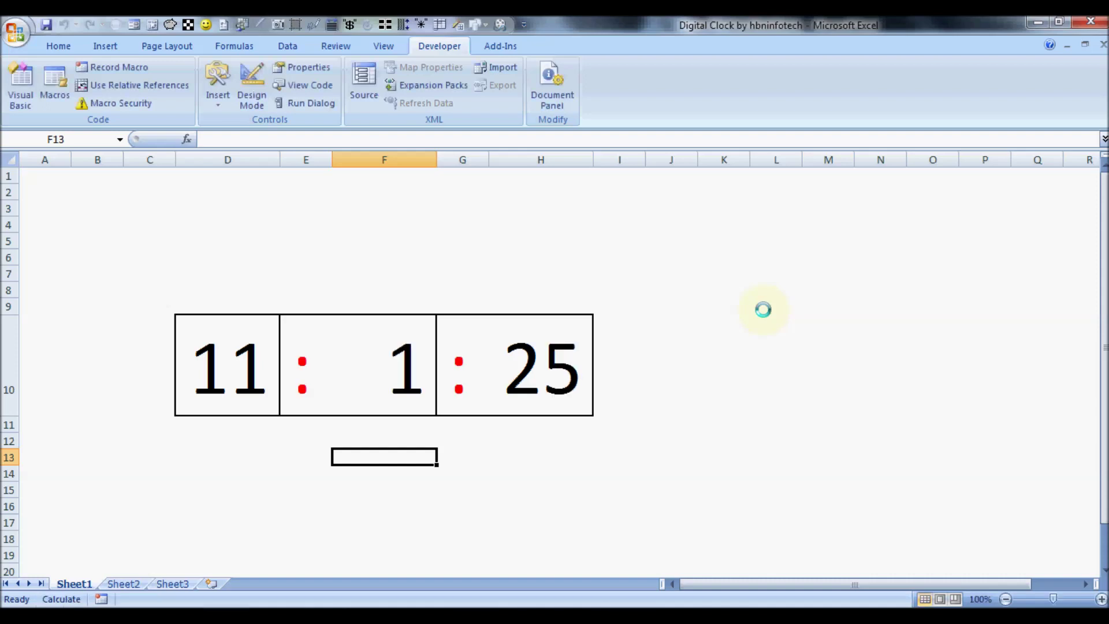
double_click(403, 361)
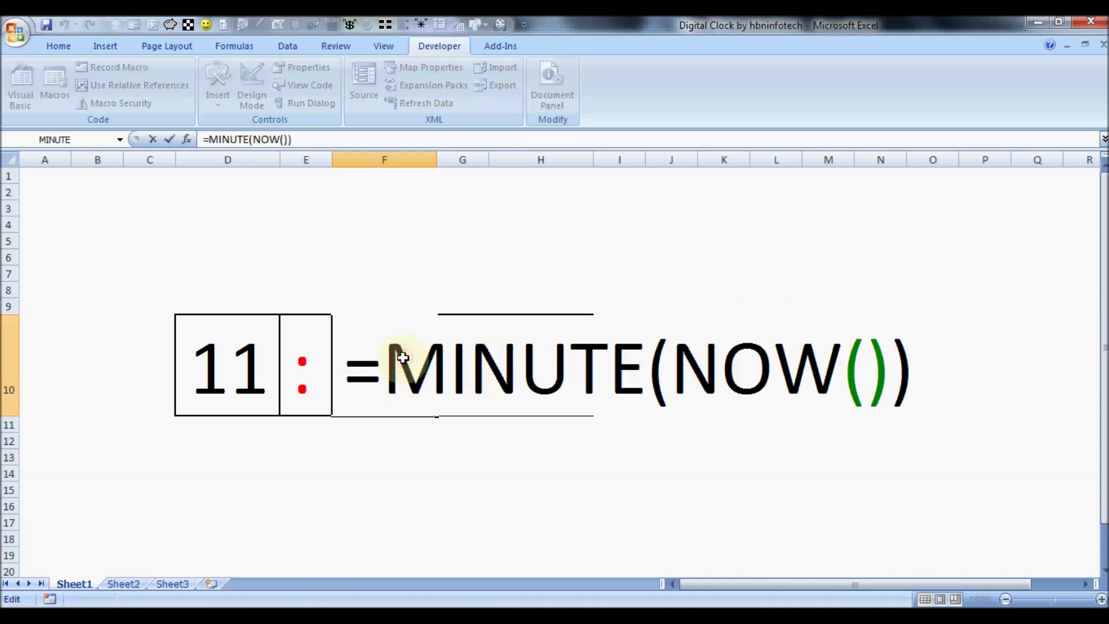
Step: Give F10 the custom number format 00 so the minutes show as 01
key("Escape")
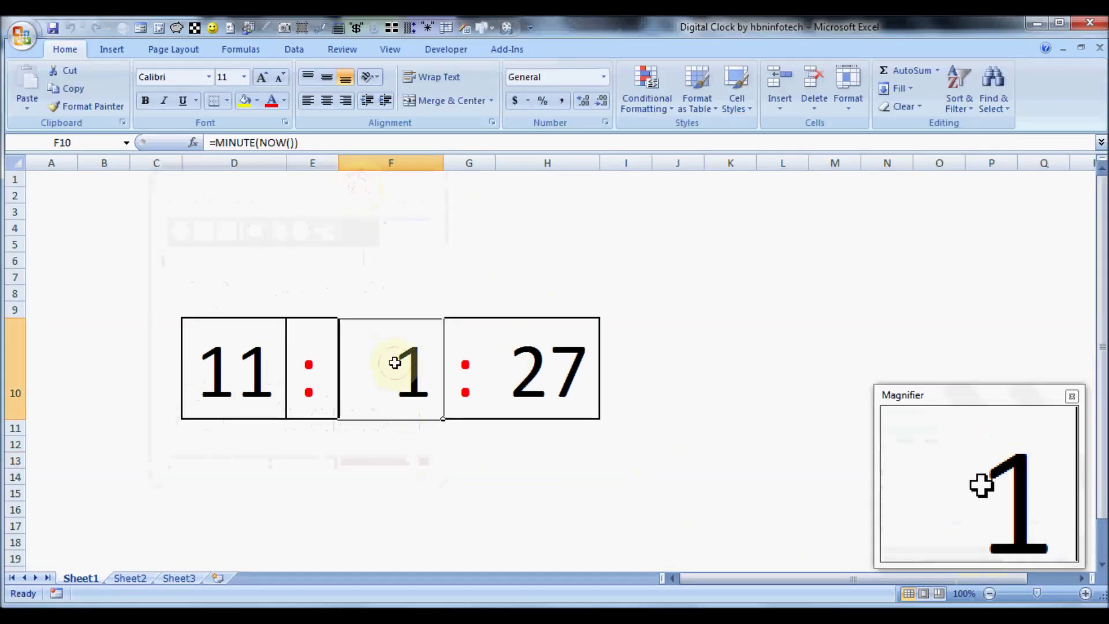
left_click(607, 122)
left_click(563, 320)
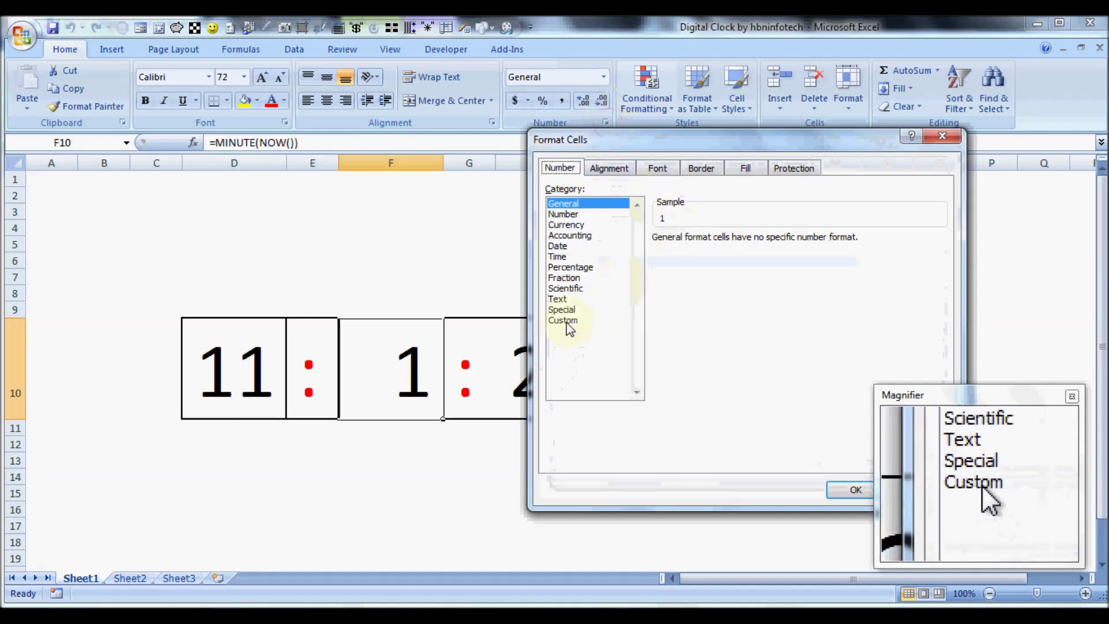
left_click_drag(690, 252, 651, 252)
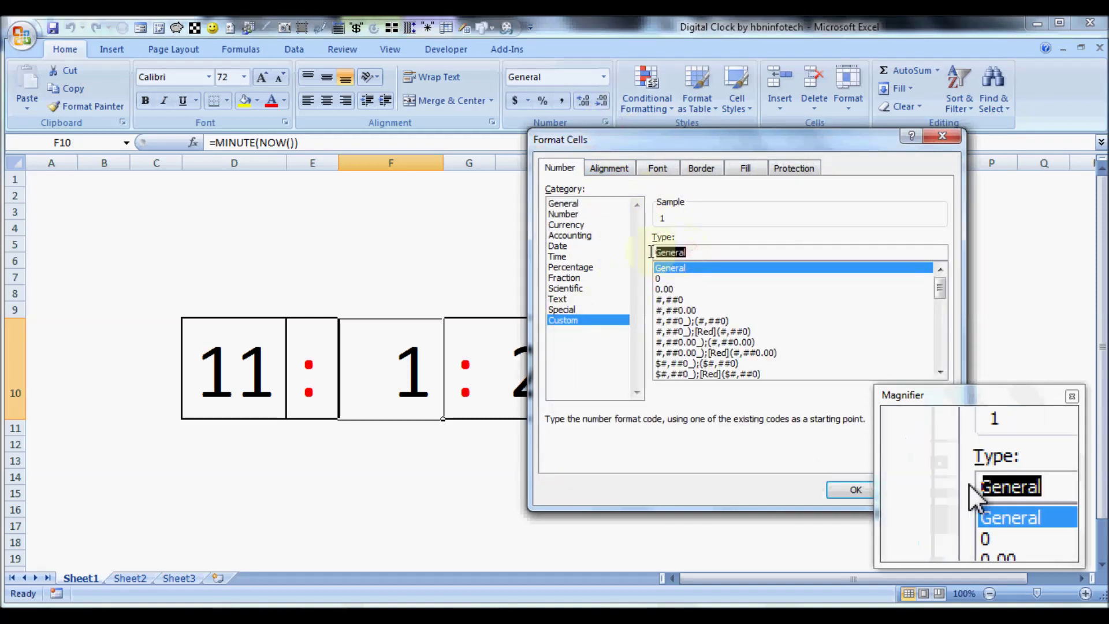
type("00")
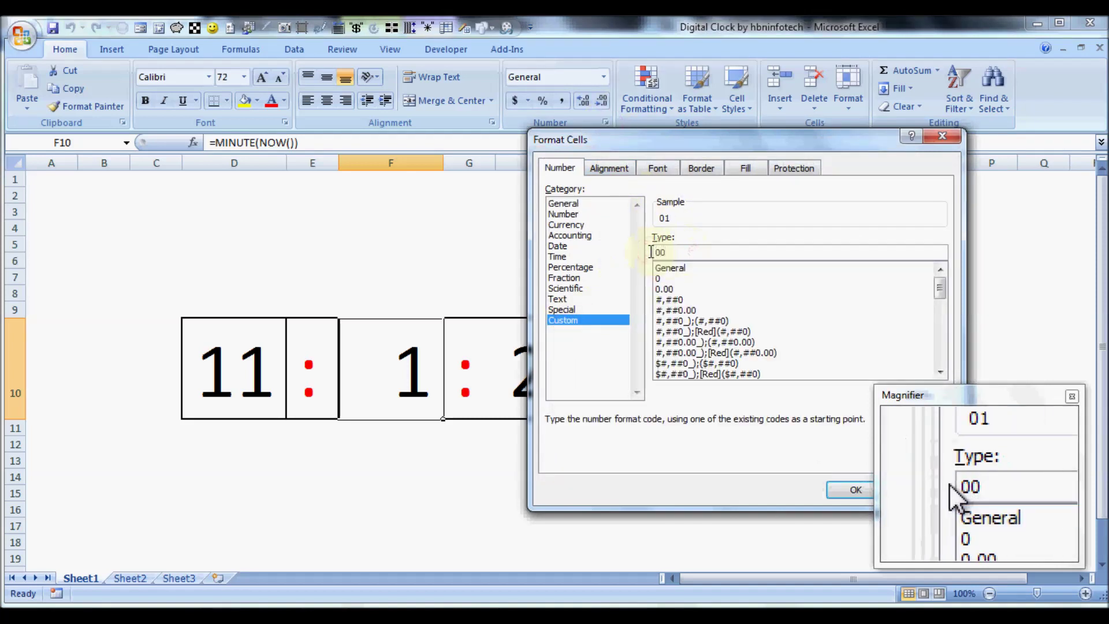
left_click(853, 490)
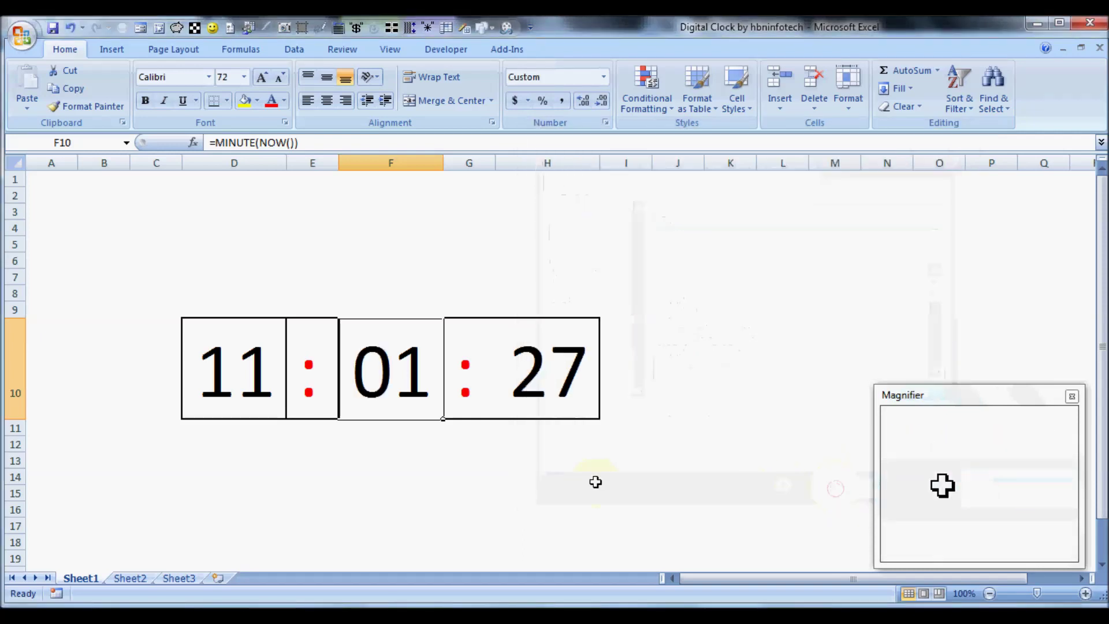
left_click(350, 463)
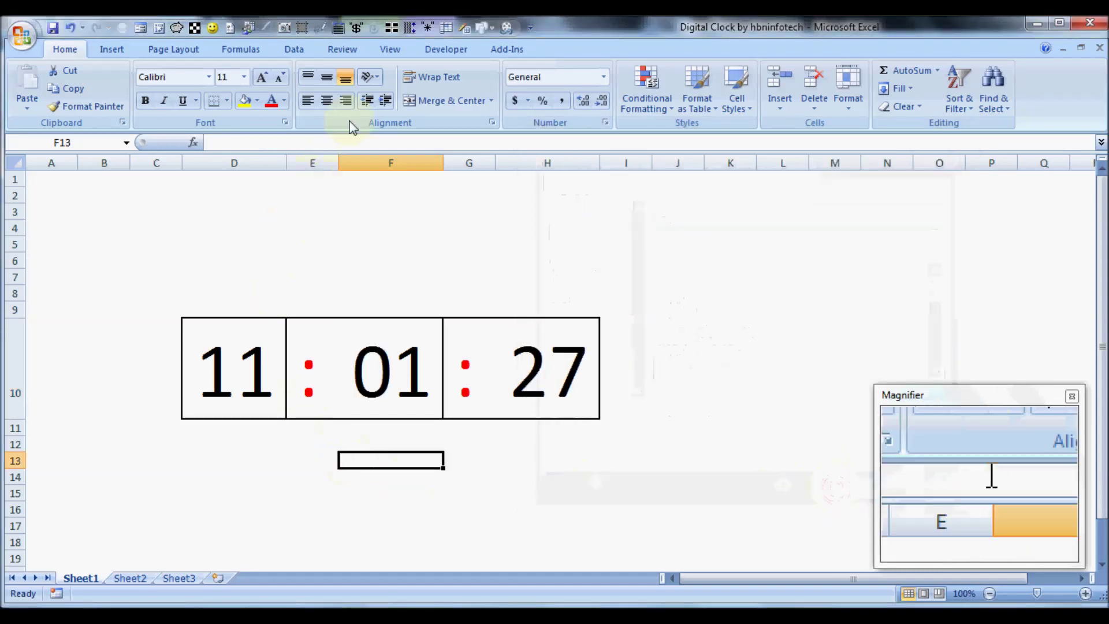
left_click(444, 53)
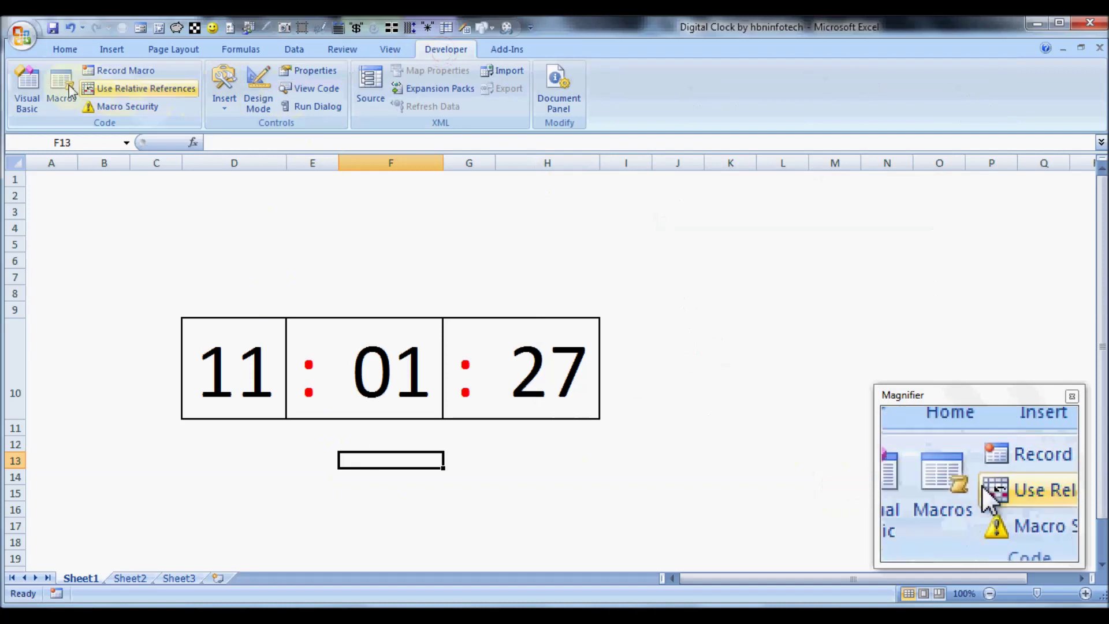
Step: Run DigitalClock from the Macros list to see two-digit minutes ticking
left_click(56, 91)
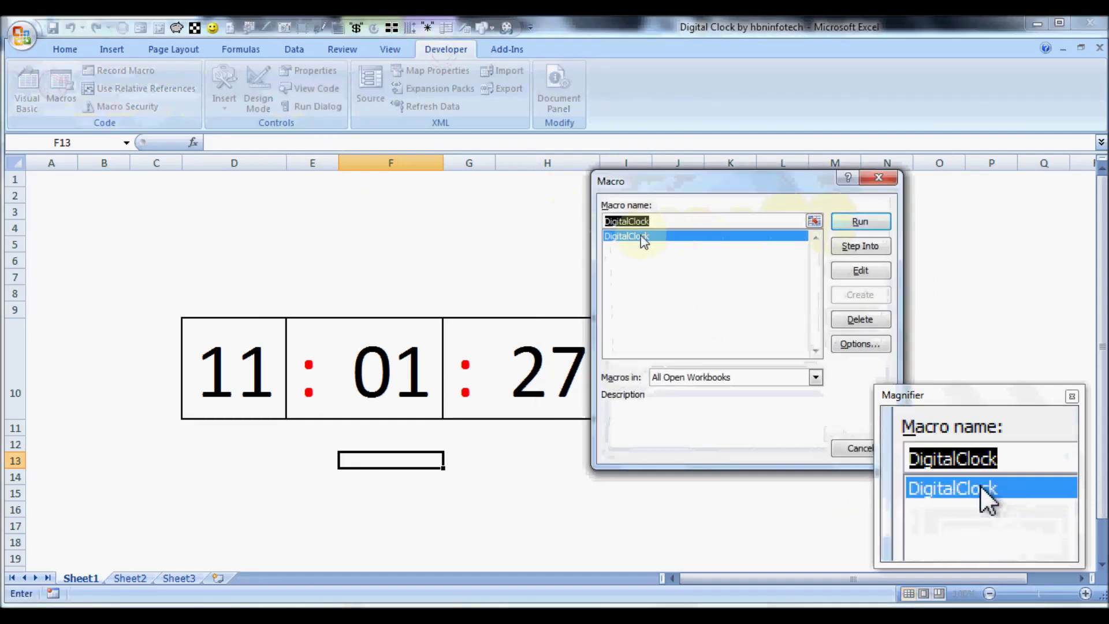
left_click(860, 224)
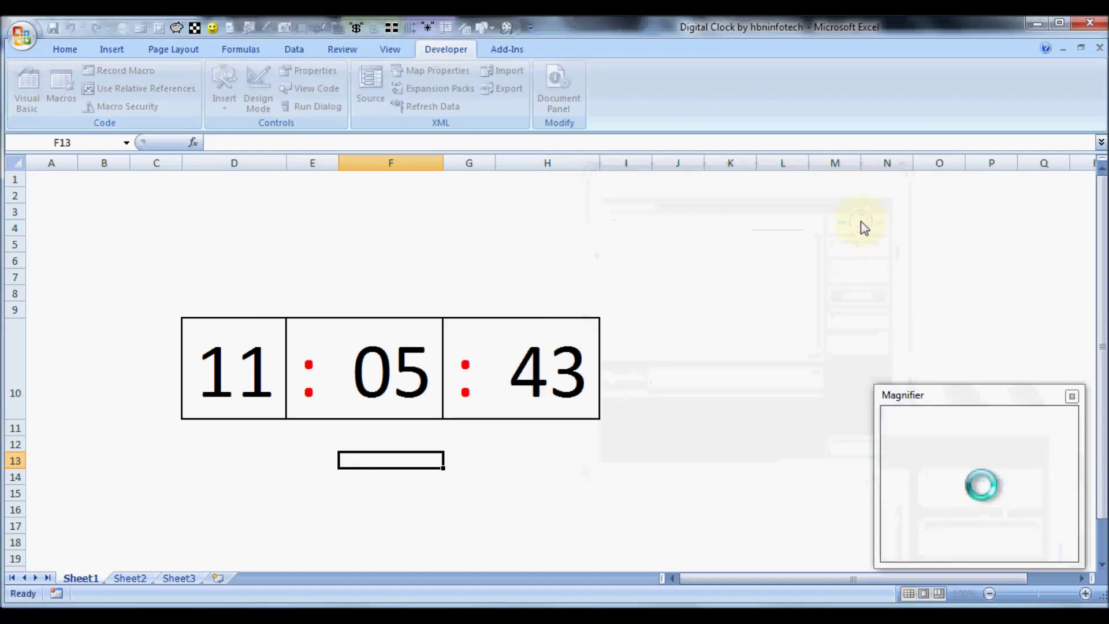